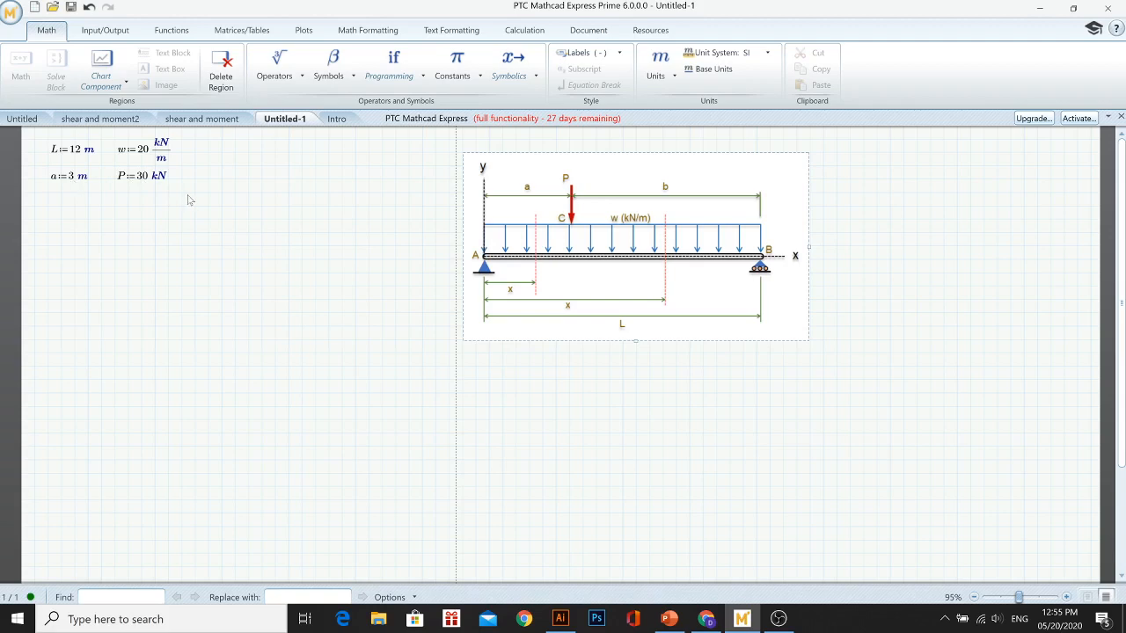
# Define b := L−a beside the P definition and evaluate it
pyautogui.moveTo(189, 199); pyautogui.dragTo(53, 179)
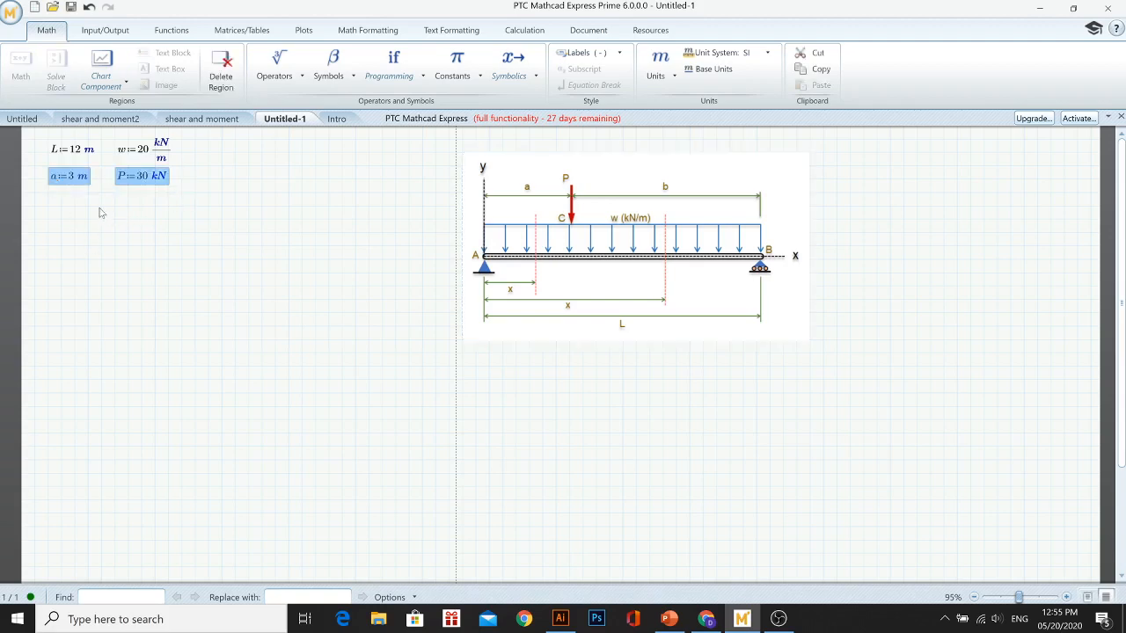
pyautogui.click(51, 209)
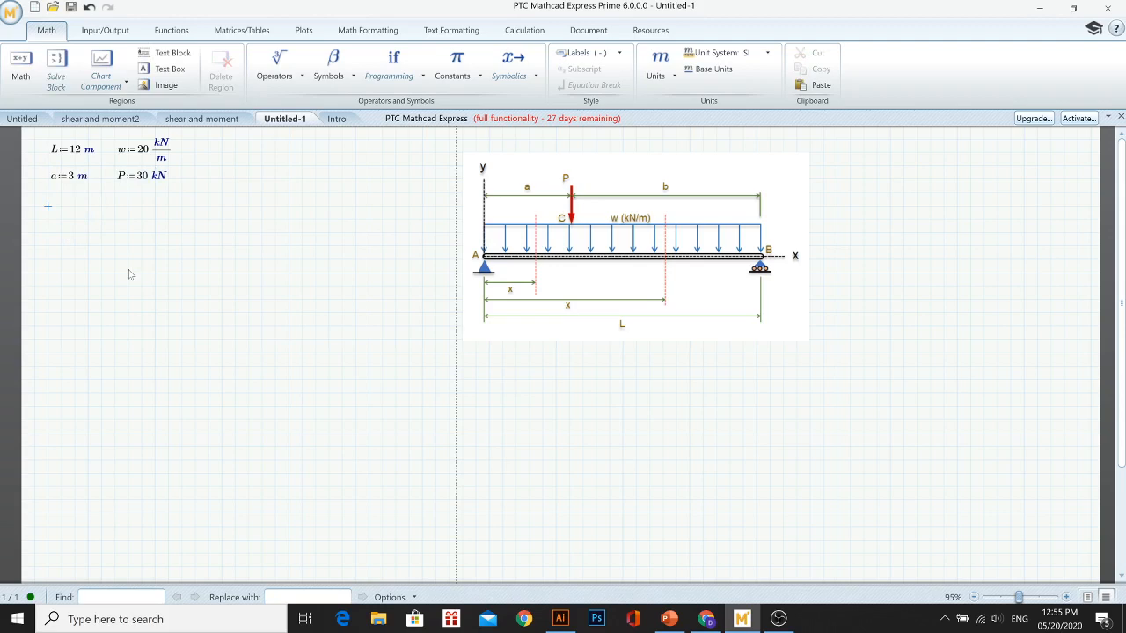
pyautogui.click(167, 178)
pyautogui.press('Right')
pyautogui.press('Right')
pyautogui.write('b')
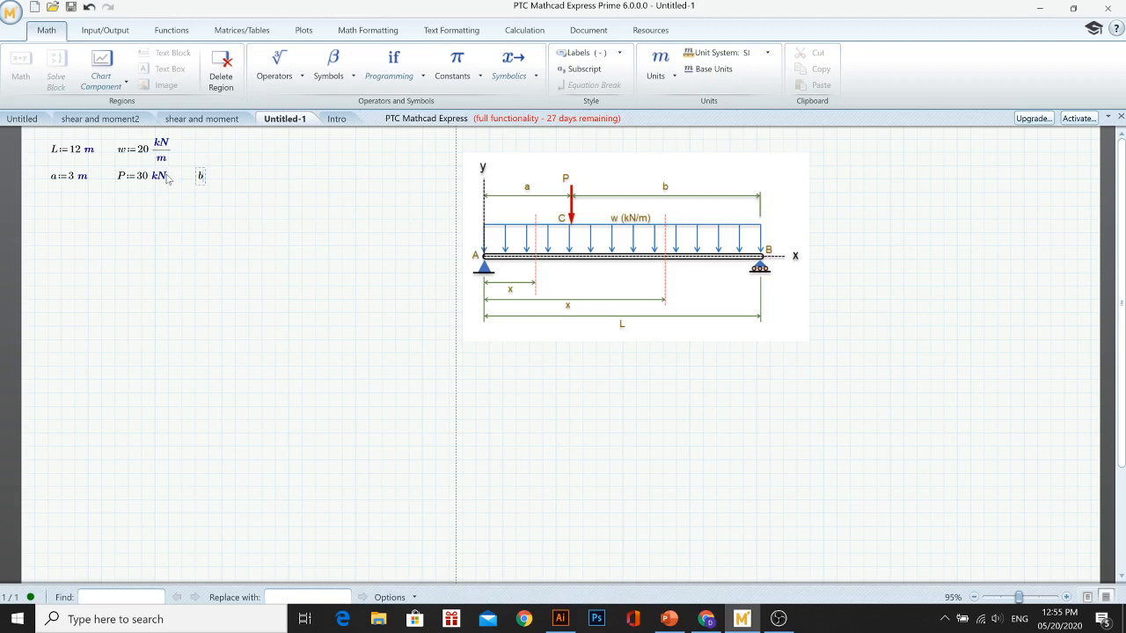
pyautogui.write(':L-a=9 m')
# Write the moment equilibrium equation ΣM_A = 0 below the given values, using the Greek sigma and subscript A
pyautogui.click(47, 207)
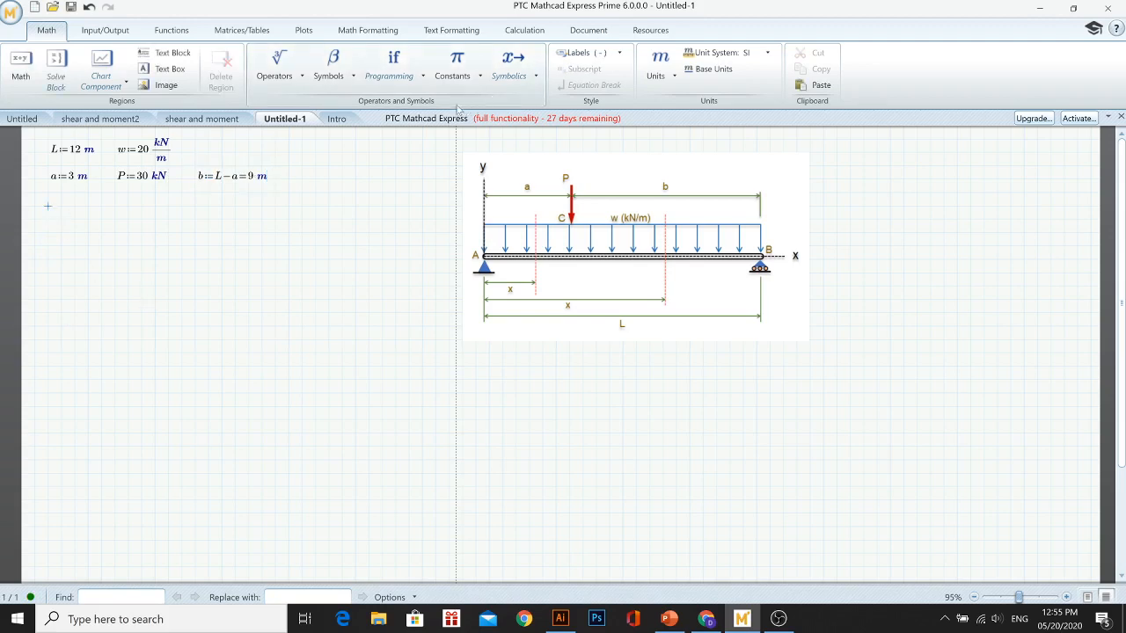
pyautogui.click(330, 76)
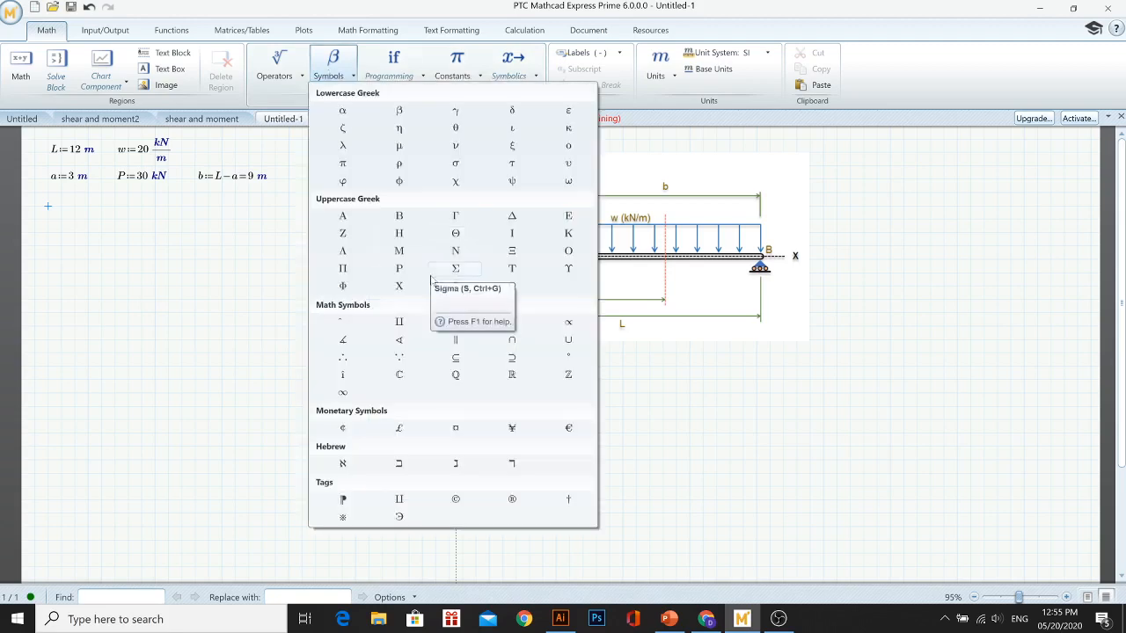
pyautogui.click(456, 270)
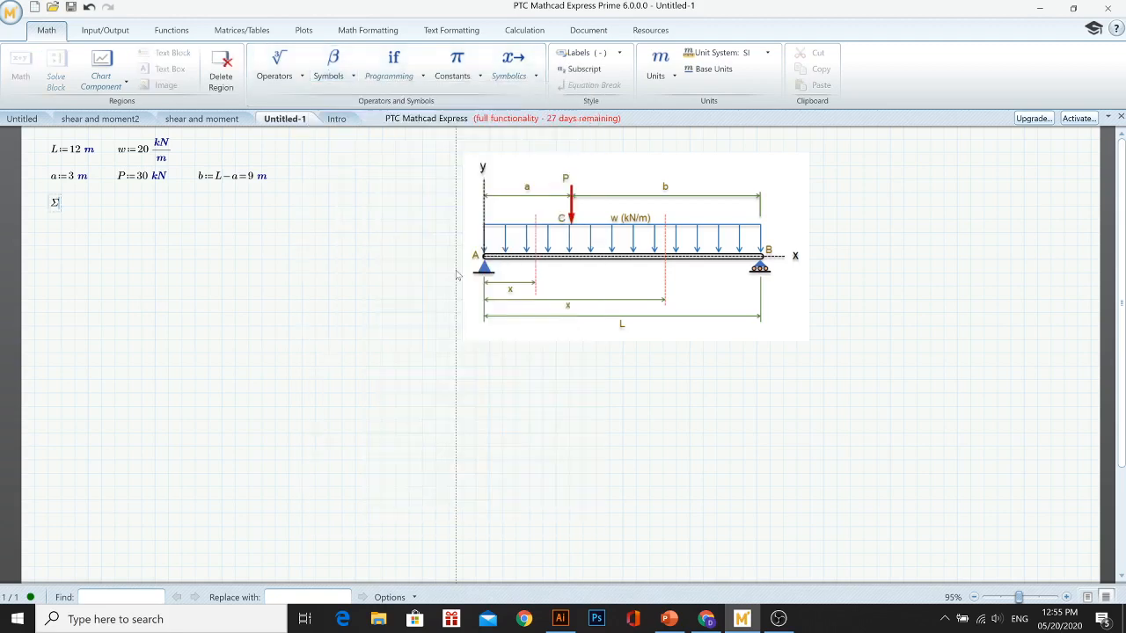
pyautogui.write('M')
pyautogui.hotkey('ctrl', '-')
pyautogui.write('A')
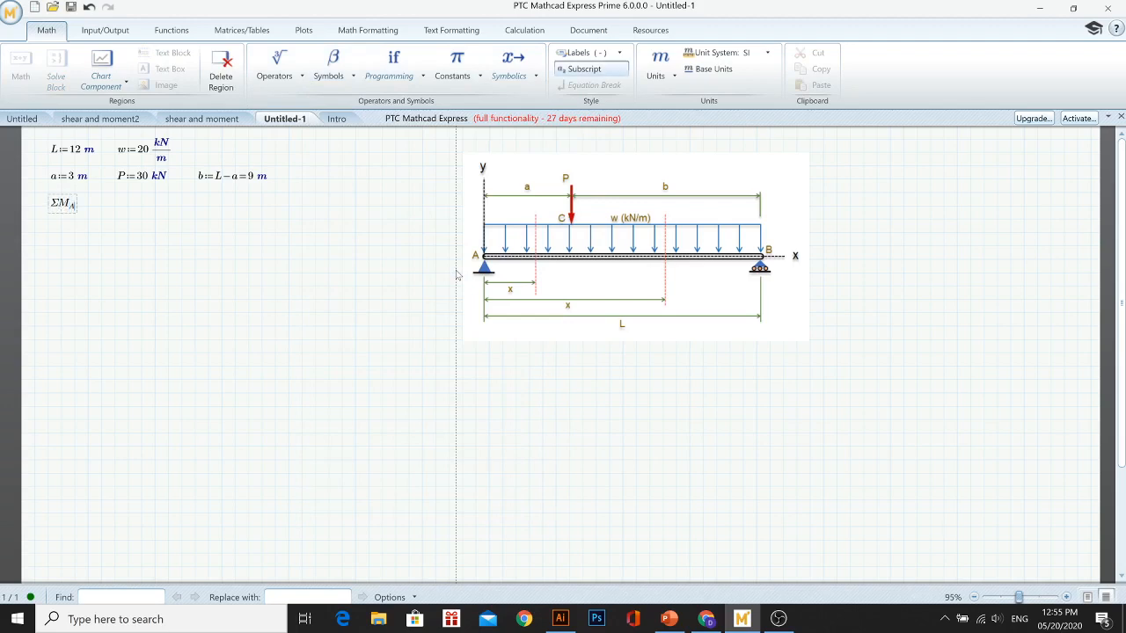
pyautogui.write('=')
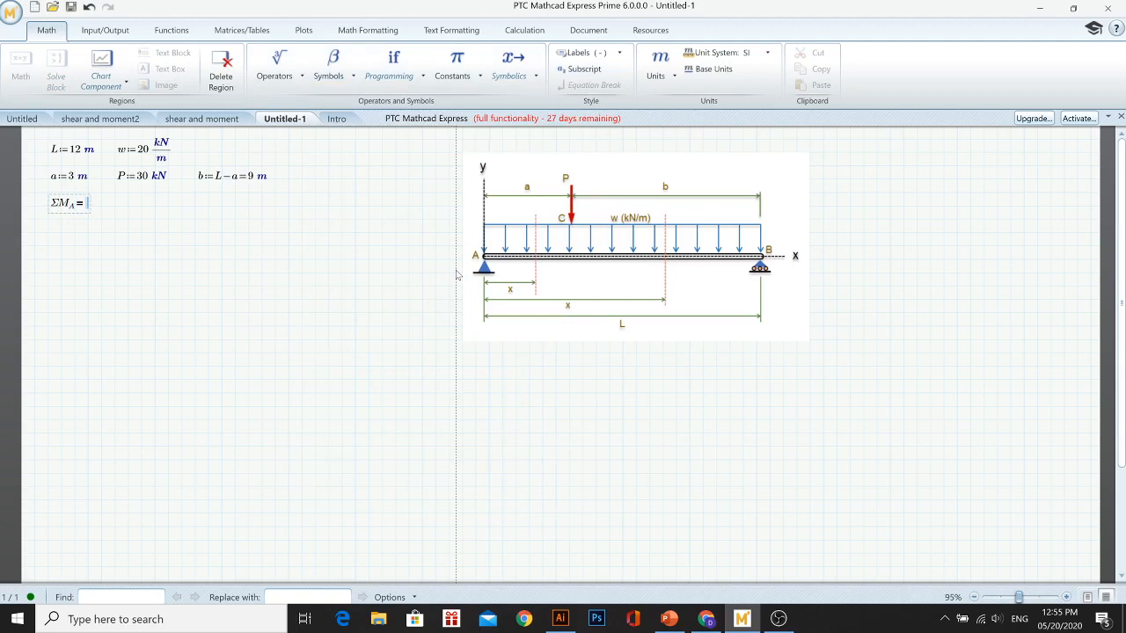
pyautogui.write('0')
pyautogui.press('Right')
pyautogui.press('Right')
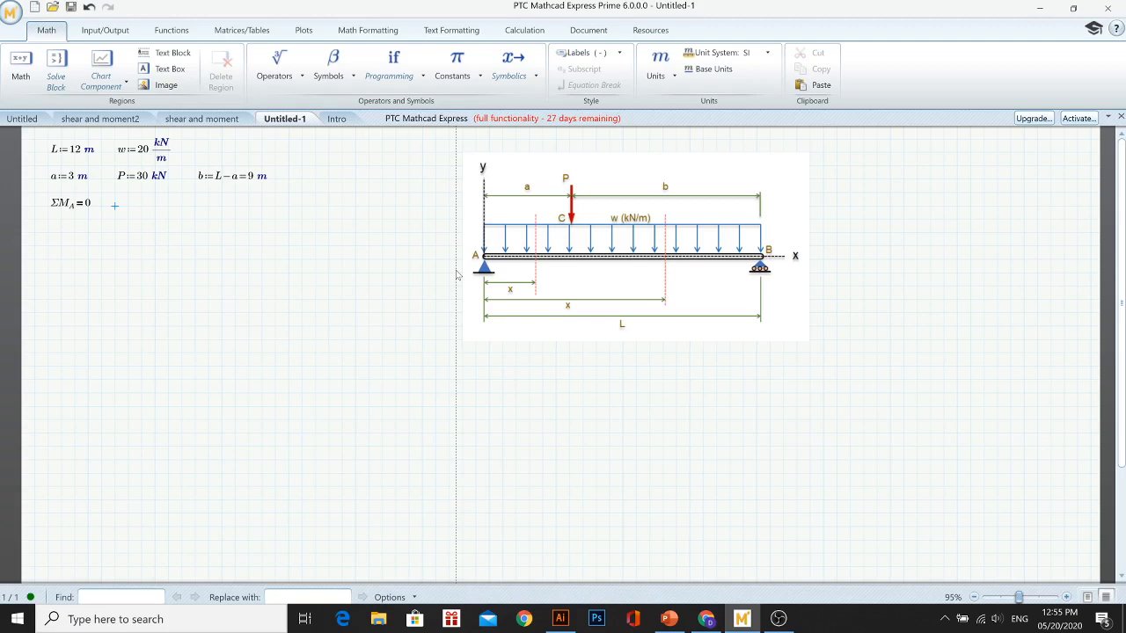
# Define the reaction R_B, with subscript B, as P·a+w·L·(L/2) beside the moment equation
pyautogui.write('R')
pyautogui.hotkey('ctrl', '-')
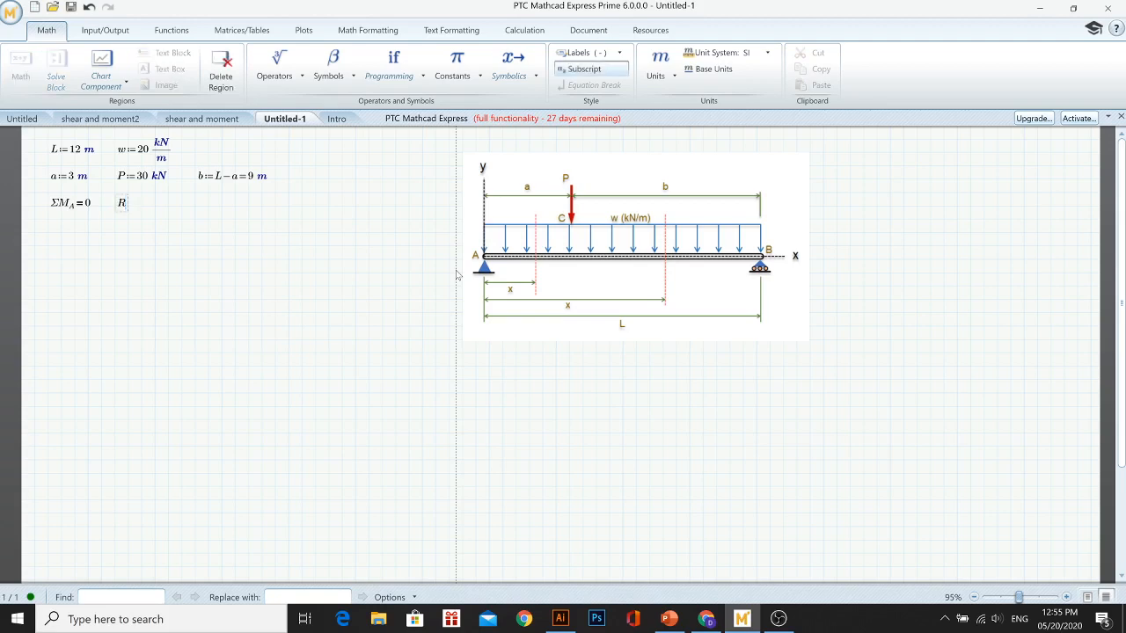
pyautogui.write('B=')
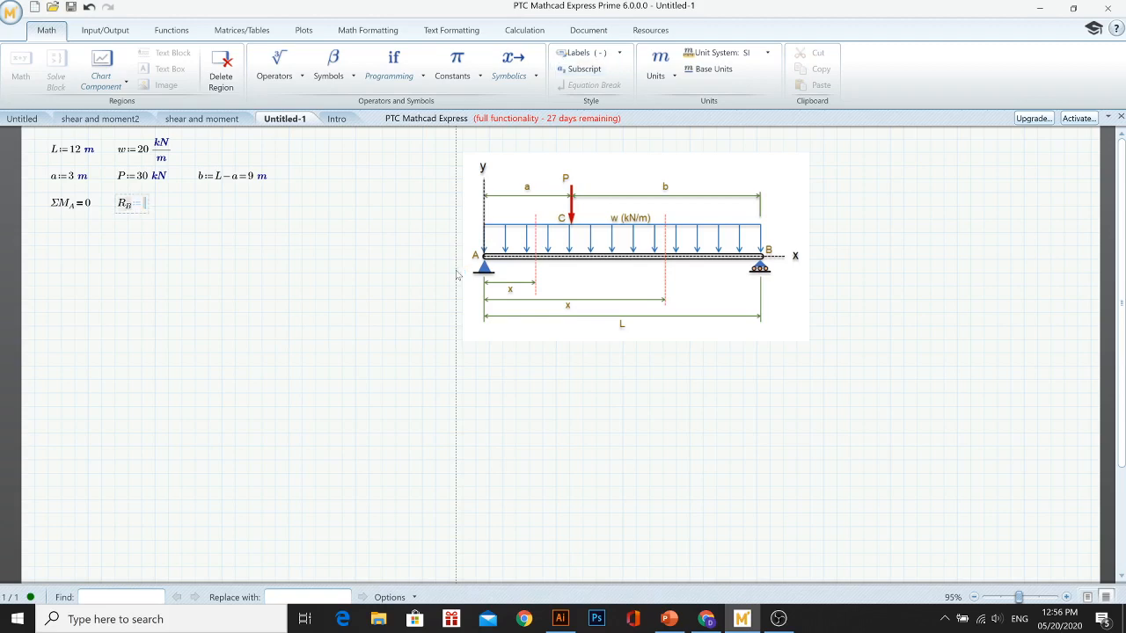
pyautogui.write(':P')
pyautogui.write('*a')
pyautogui.write('+')
pyautogui.write('w*')
pyautogui.write('L')
pyautogui.write('*')
pyautogui.write('(')
pyautogui.write('L')
pyautogui.write('/2')
pyautogui.write(')')
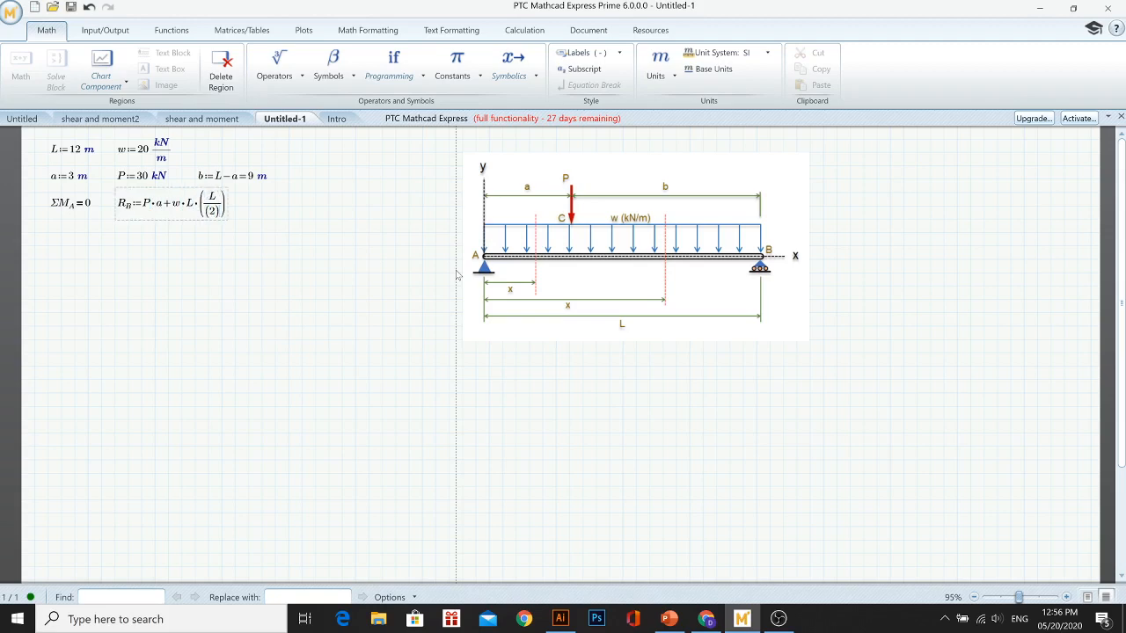
# Divide the entire right-hand expression of R_B by L
pyautogui.press('space')
pyautogui.press('space')
pyautogui.press('space')
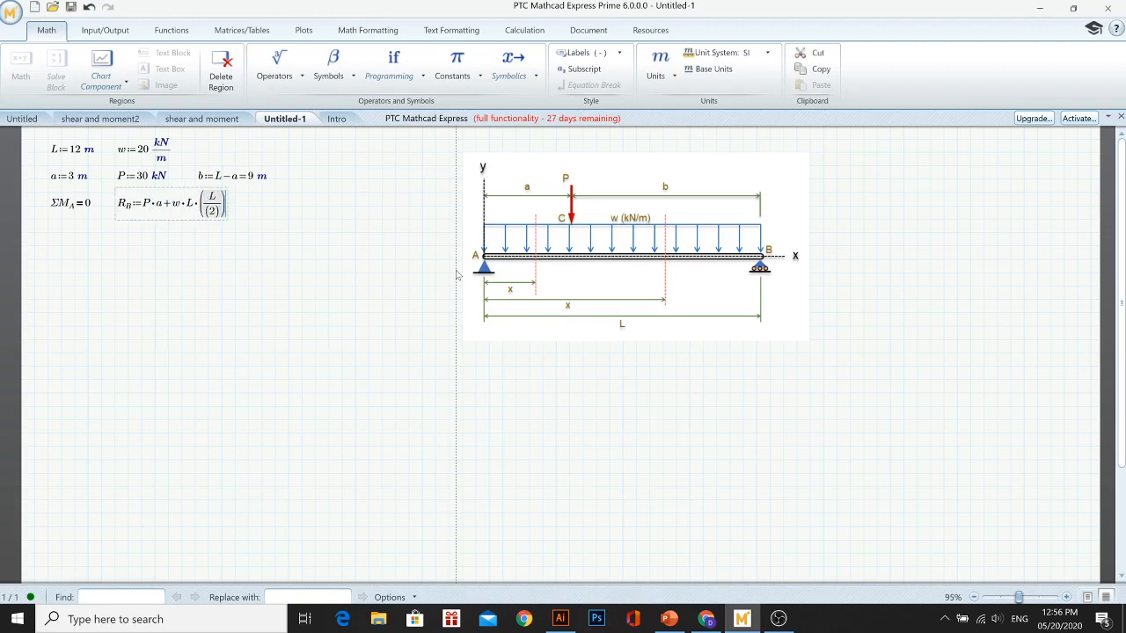
pyautogui.press('space')
pyautogui.press('space')
pyautogui.press('space')
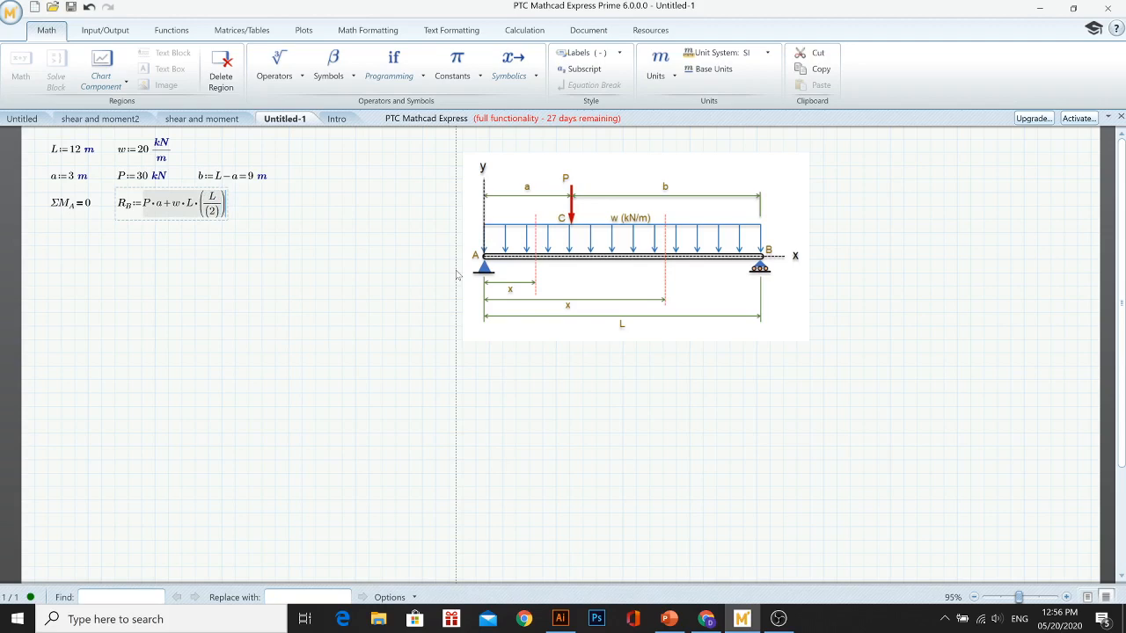
pyautogui.write('/')
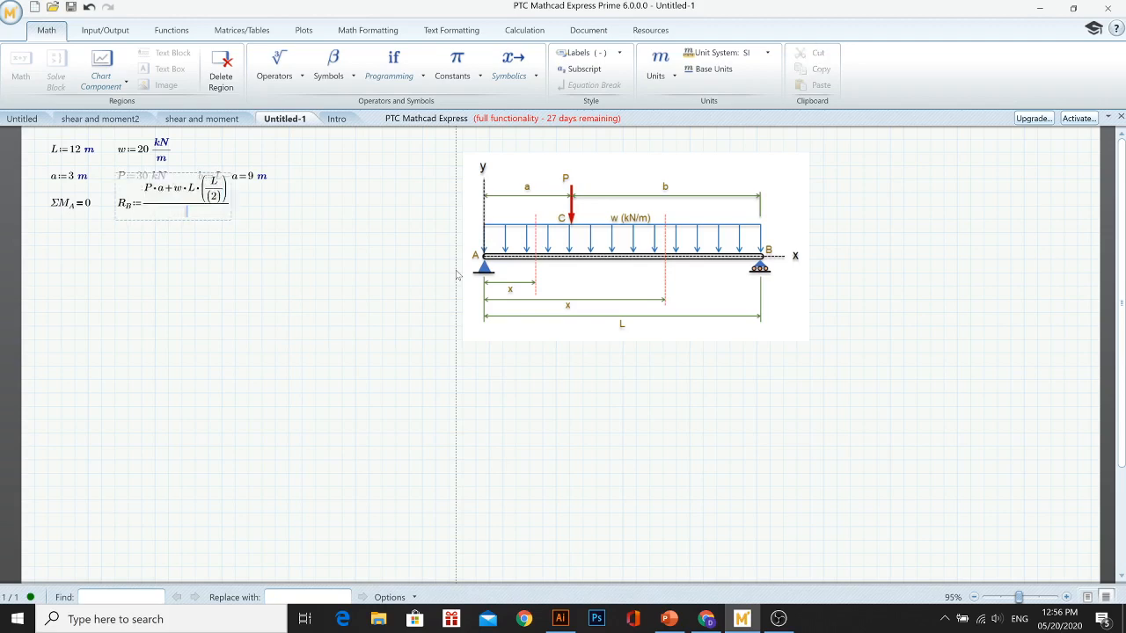
pyautogui.write('L')
pyautogui.moveTo(274, 272); pyautogui.dragTo(29, 200)
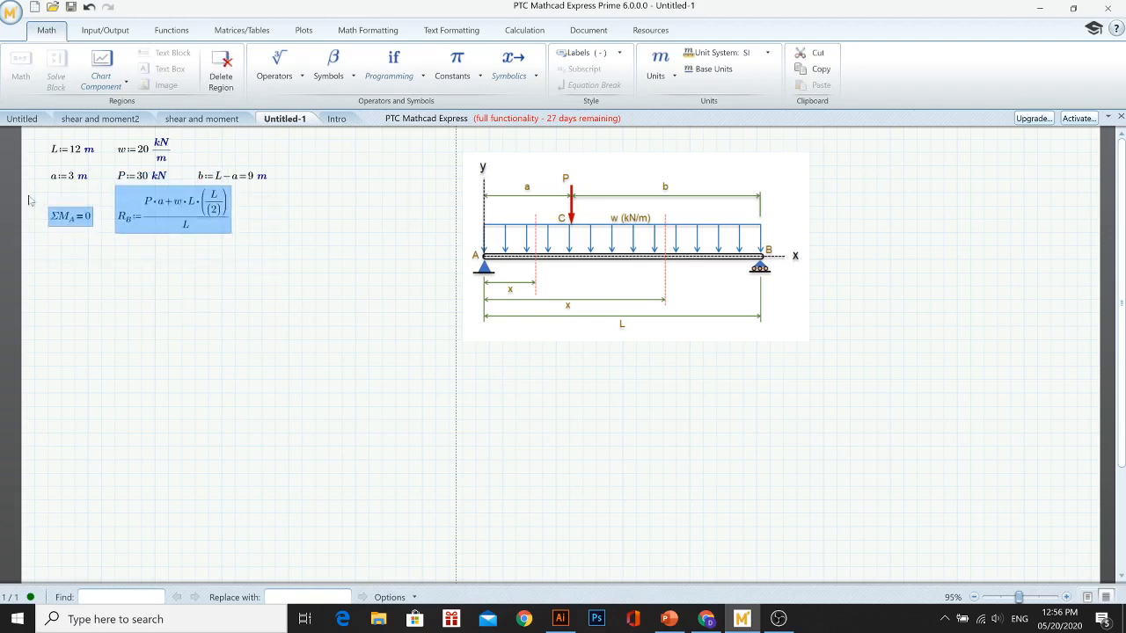
pyautogui.click(221, 297)
# Evaluate the reaction R_B with its result unit set to kN
pyautogui.click(198, 226)
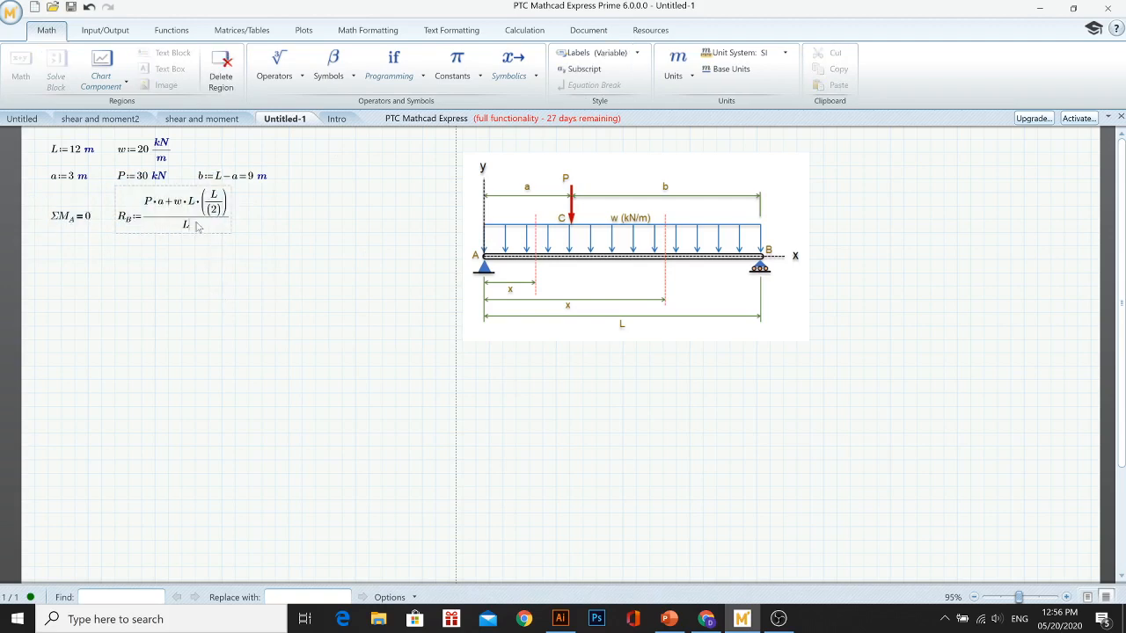
pyautogui.write('=(1.275·10^5)·N')
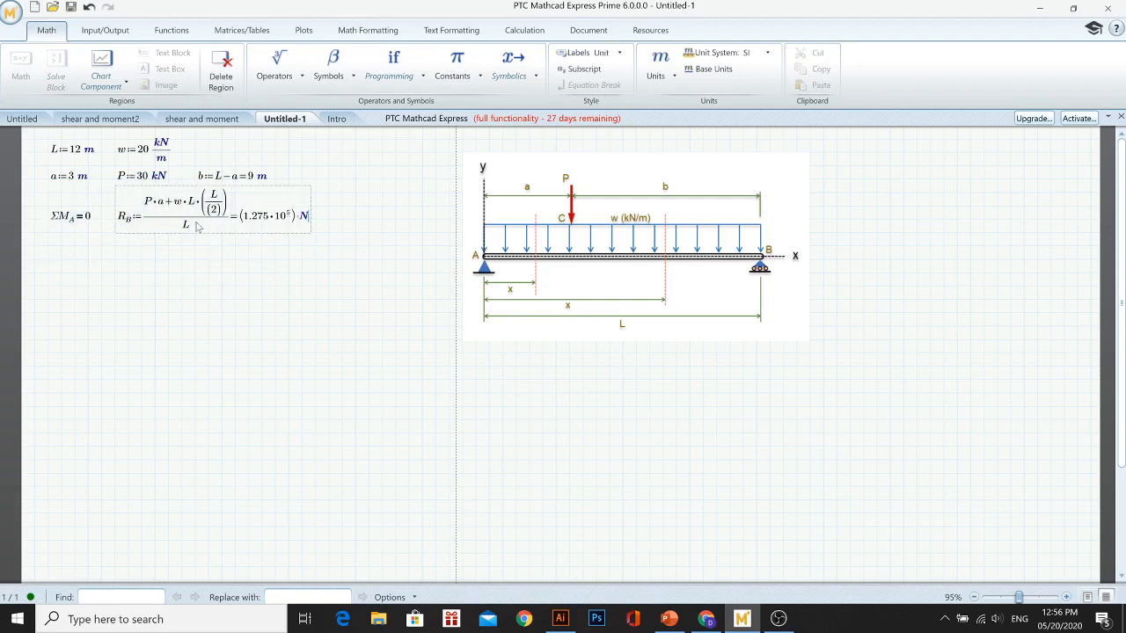
pyautogui.press('BackSpace')
pyautogui.write('kN')
pyautogui.click(315, 331)
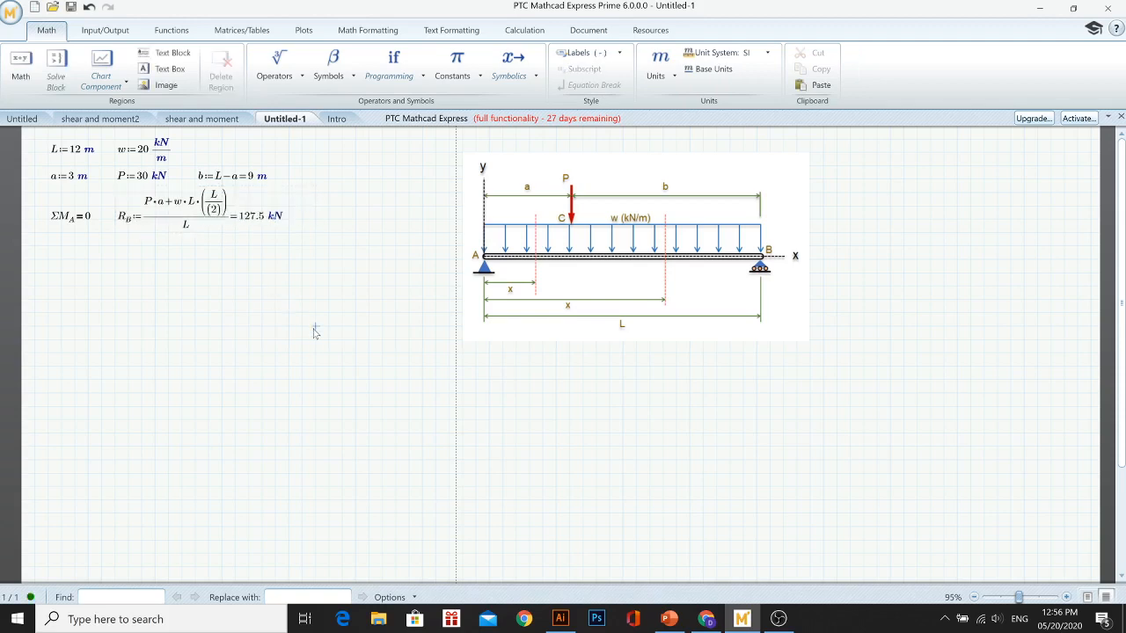
# Define the reaction R_A := w·L+P−R_B beside the R_B result, with A and B as subscripts
pyautogui.click(271, 219)
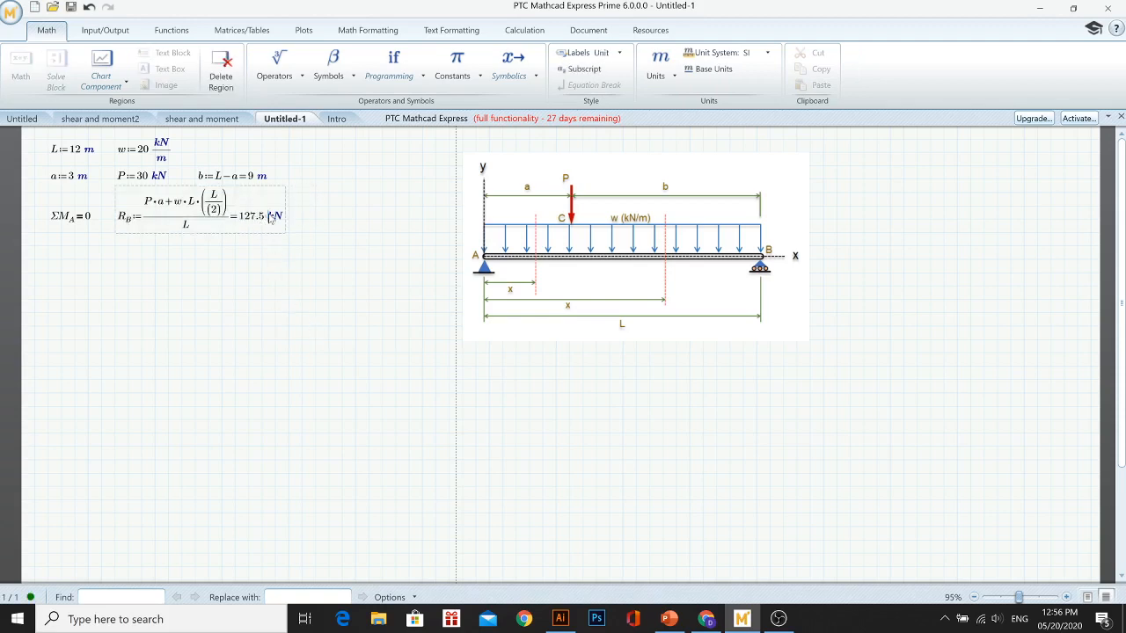
pyautogui.press('Right')
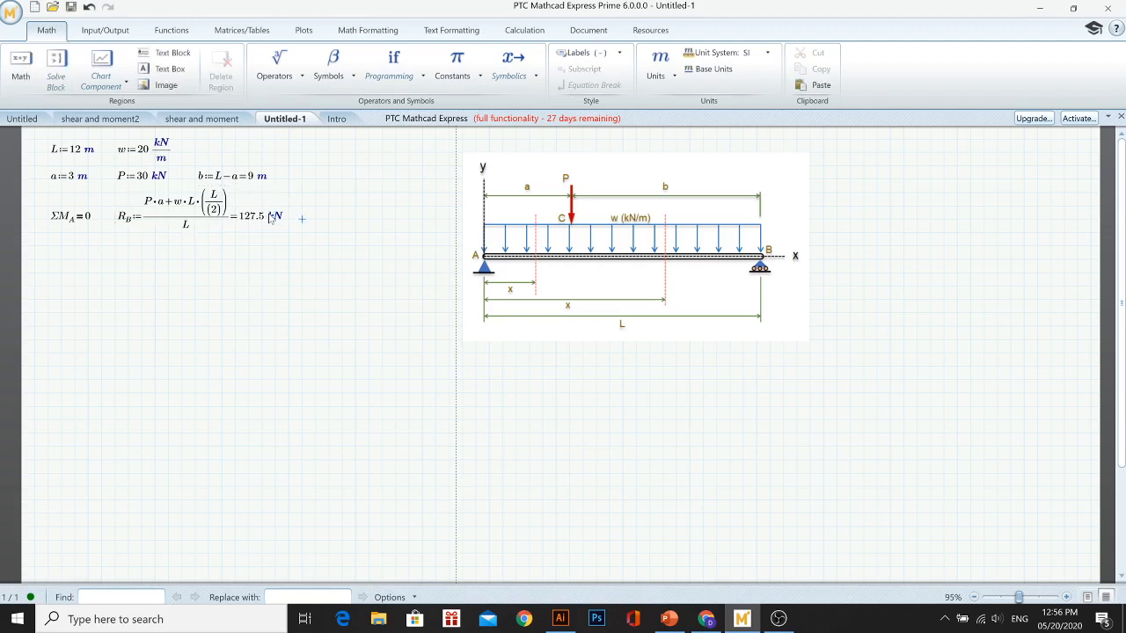
pyautogui.write('R')
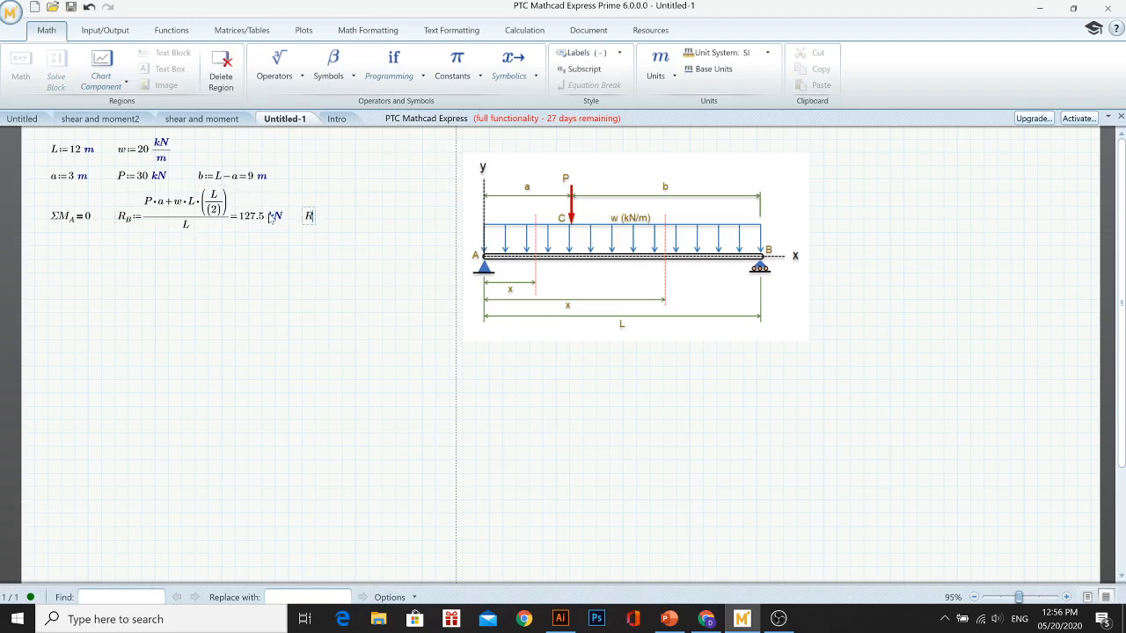
pyautogui.write('.A')
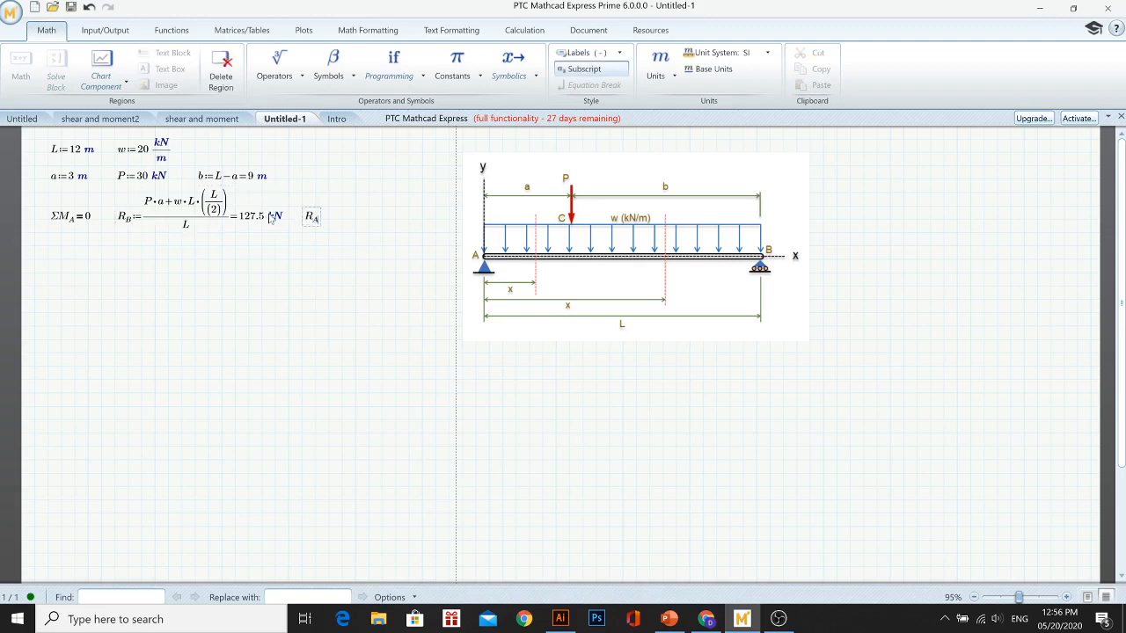
pyautogui.write(':')
pyautogui.write('w*L')
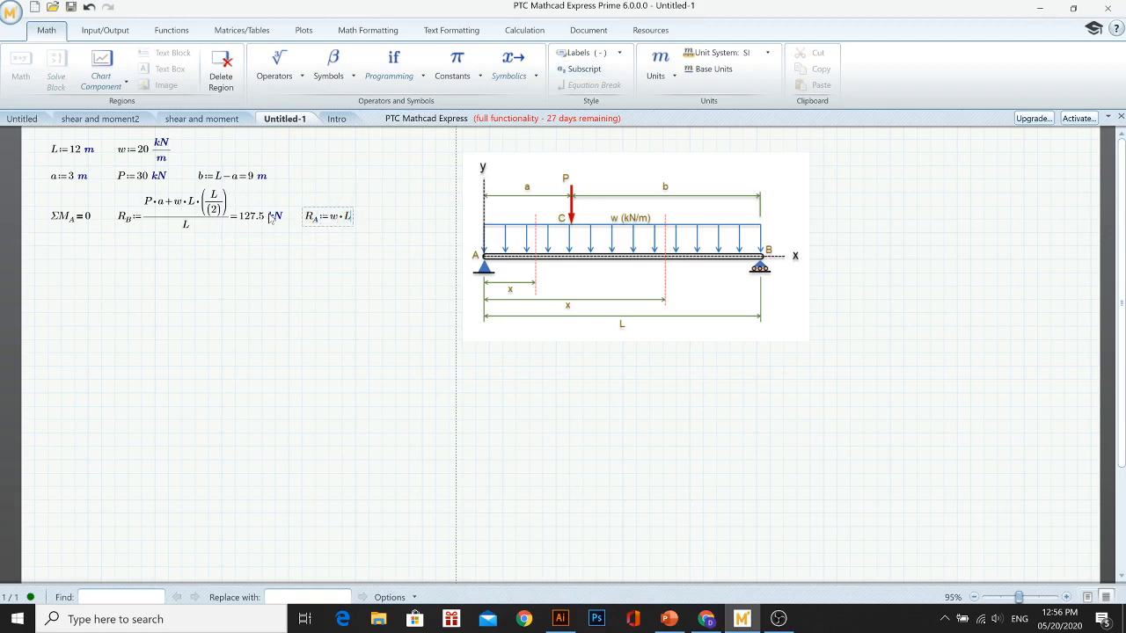
pyautogui.write('+P')
pyautogui.write('-')
pyautogui.write('R')
pyautogui.write('.B')
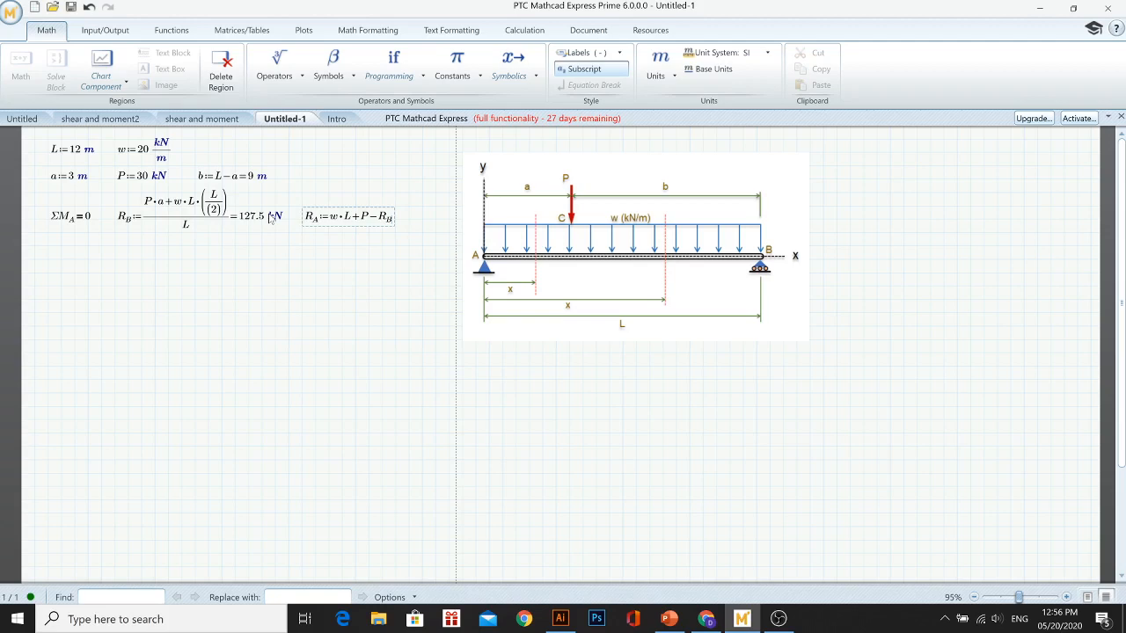
# Evaluate the reaction R_A with its result unit set to kN
pyautogui.write('=(1.425·10^5)·N')
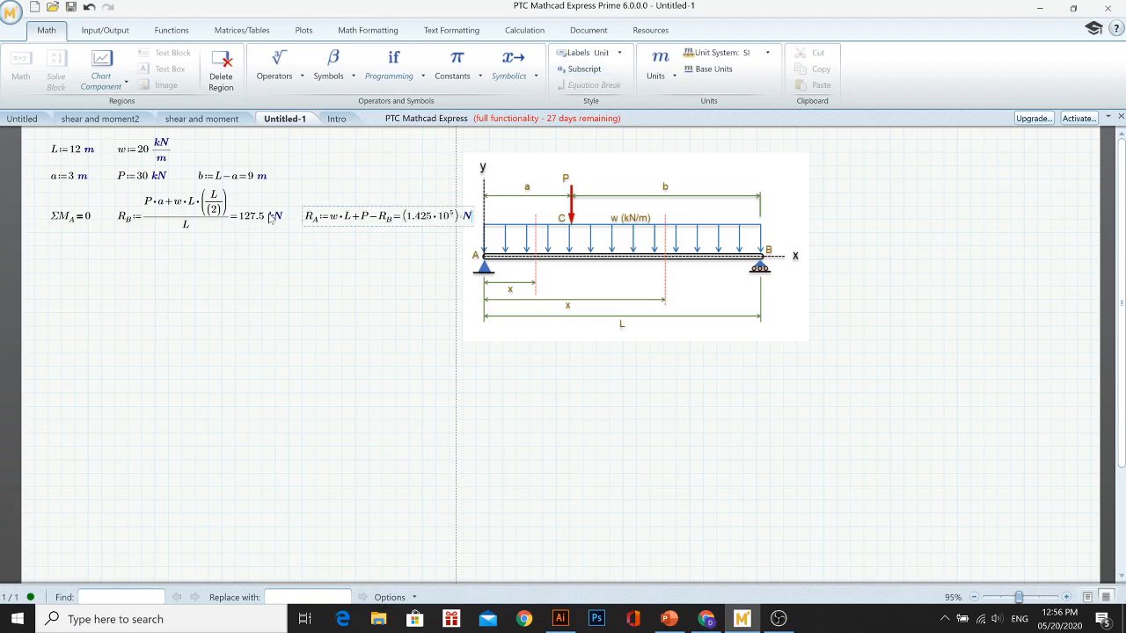
pyautogui.press('BackSpace')
pyautogui.write('kN')
pyautogui.click(355, 367)
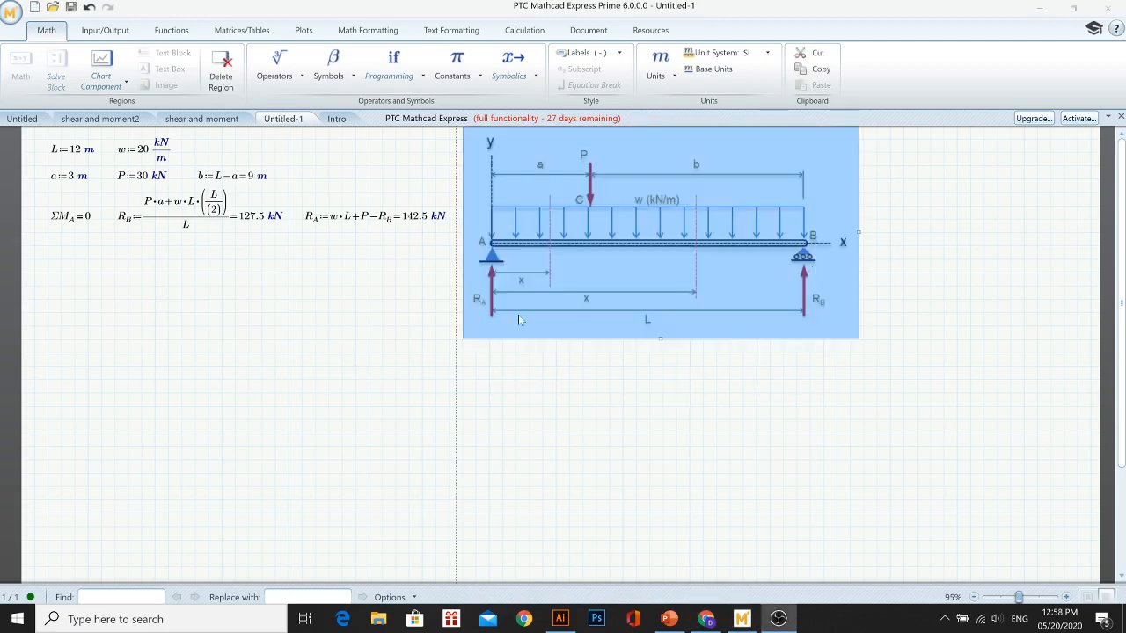
# Define the shear function V(x) := R_A−w·x below the reaction equations
pyautogui.click(582, 434)
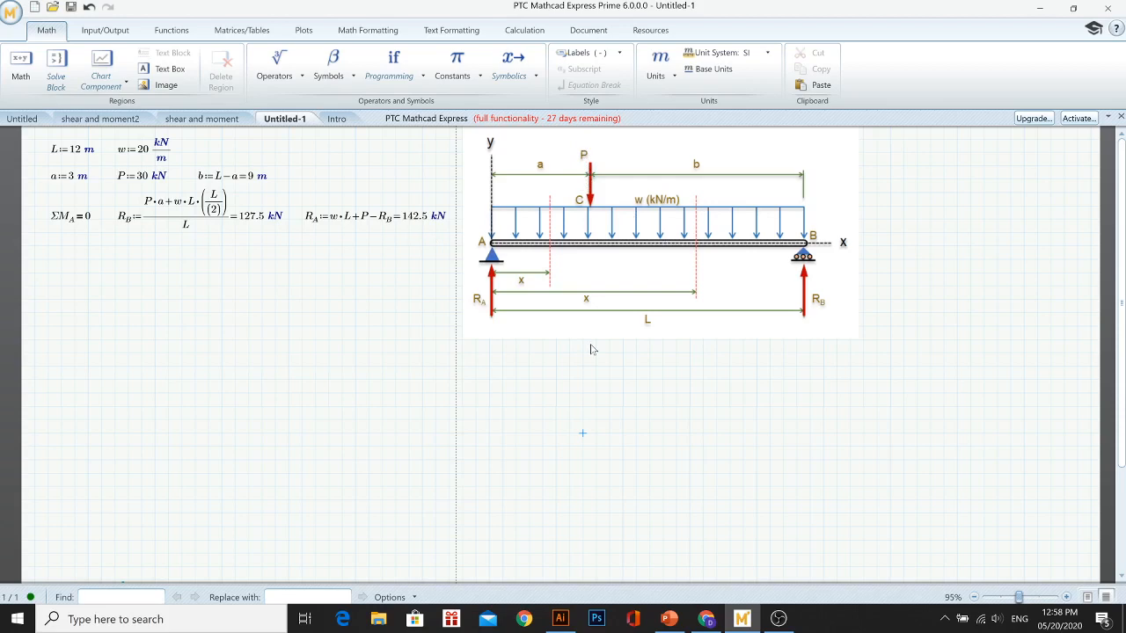
pyautogui.click(49, 260)
pyautogui.write('V')
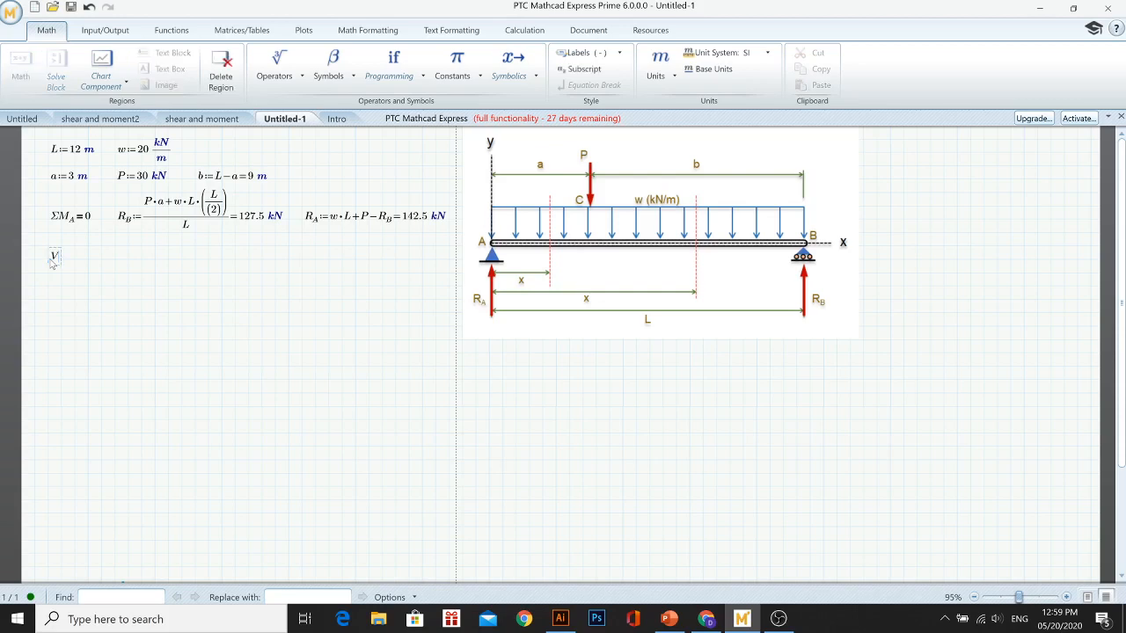
pyautogui.write('(x')
pyautogui.write('=')
pyautogui.write('R')
pyautogui.write('.A')
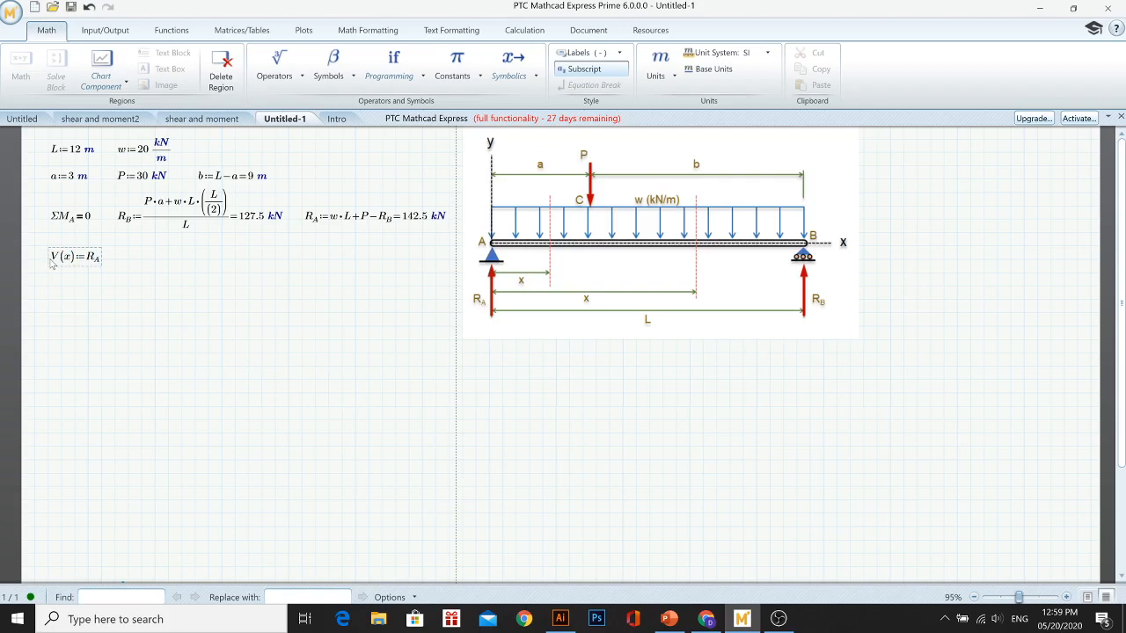
pyautogui.write('-')
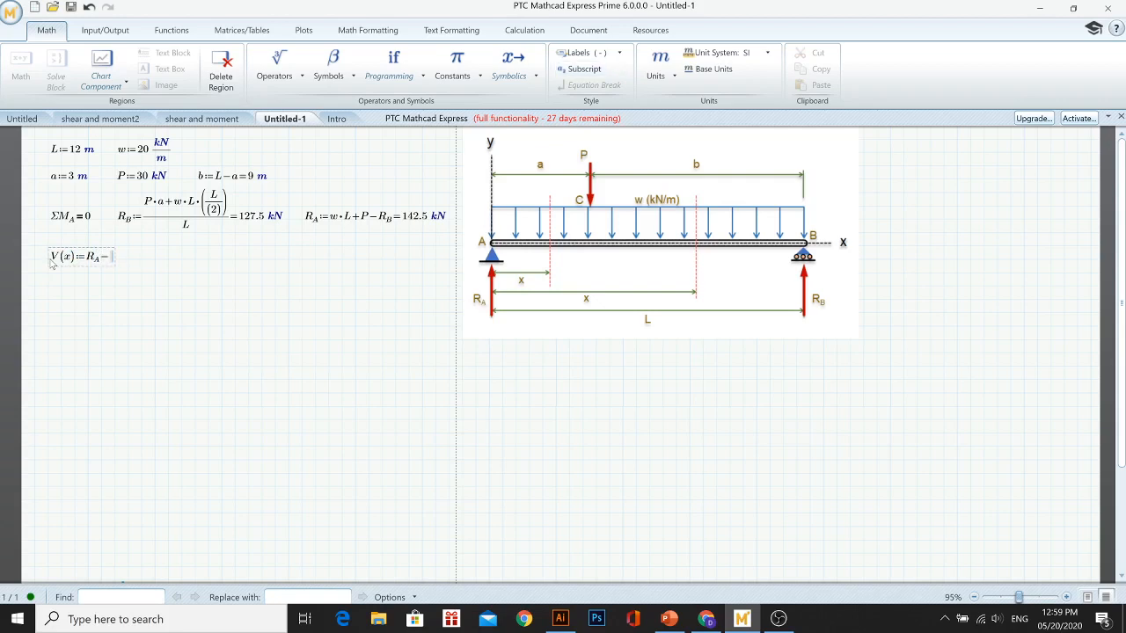
pyautogui.write('w')
# Subtract the conditional point-load term (x>a)·P in the V(x) definition
pyautogui.write('-')
pyautogui.write('(')
pyautogui.write('x')
pyautogui.write('>')
pyautogui.write('a')
pyautogui.write('*')
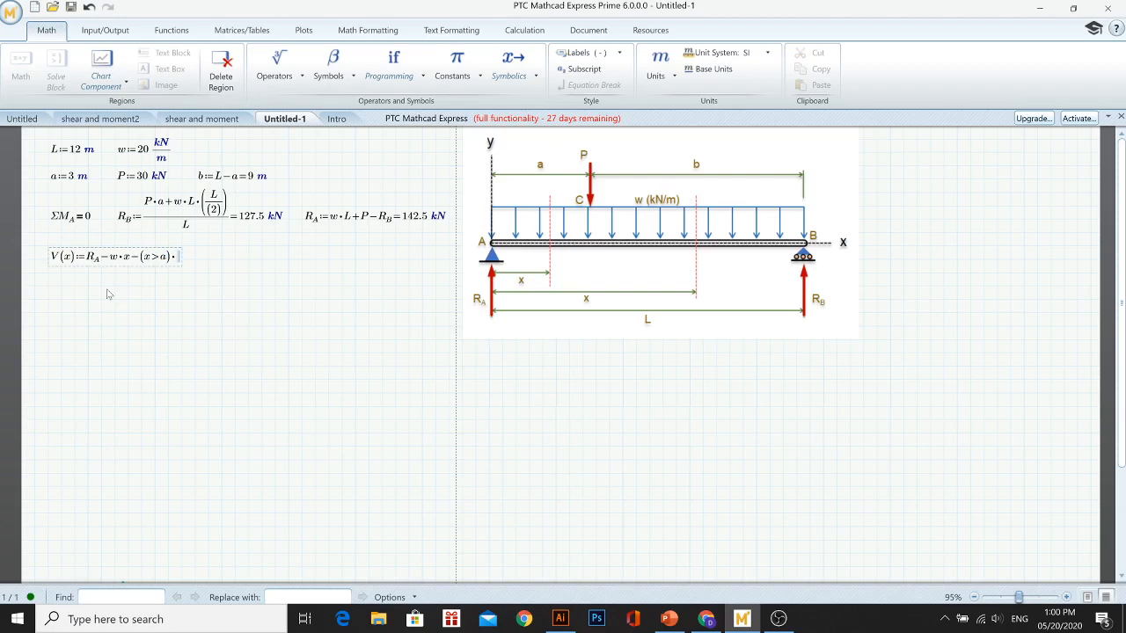
pyautogui.write('P')
pyautogui.click(155, 324)
pyautogui.click(154, 261)
# Finish the V(x) definition and insert an XY plot in the empty area below the beam diagram
pyautogui.click(489, 384)
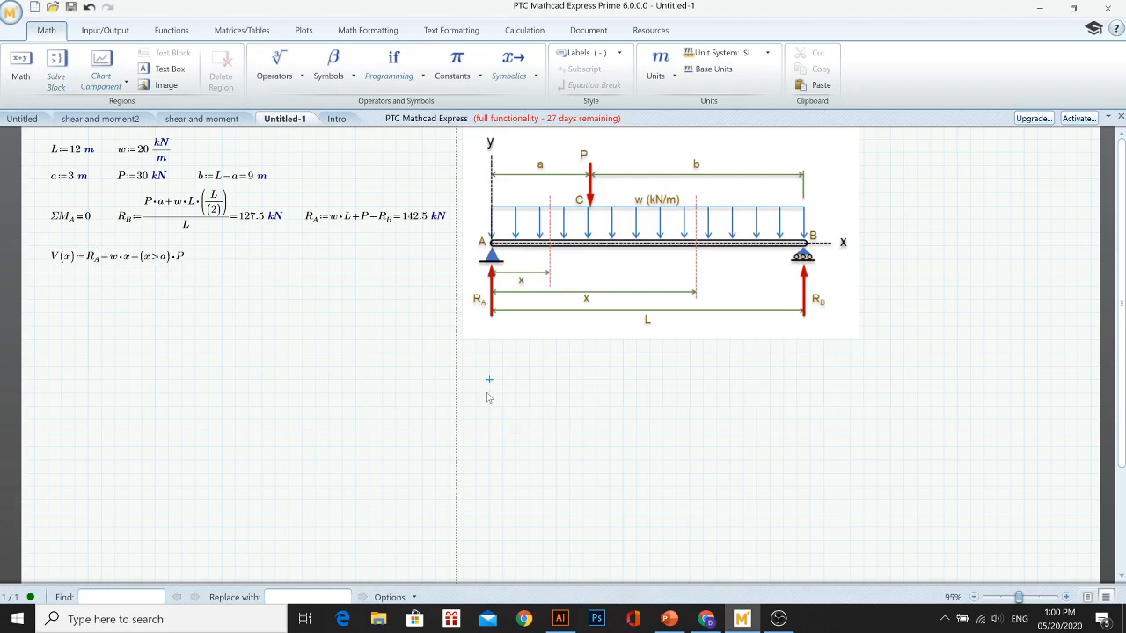
pyautogui.click(489, 394)
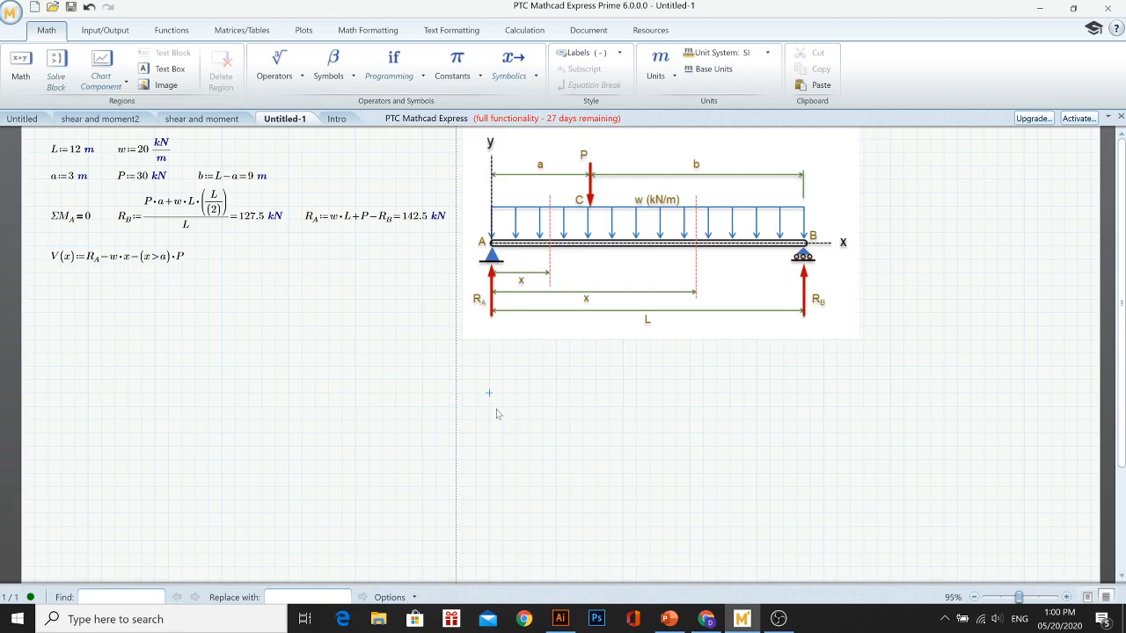
pyautogui.click(301, 33)
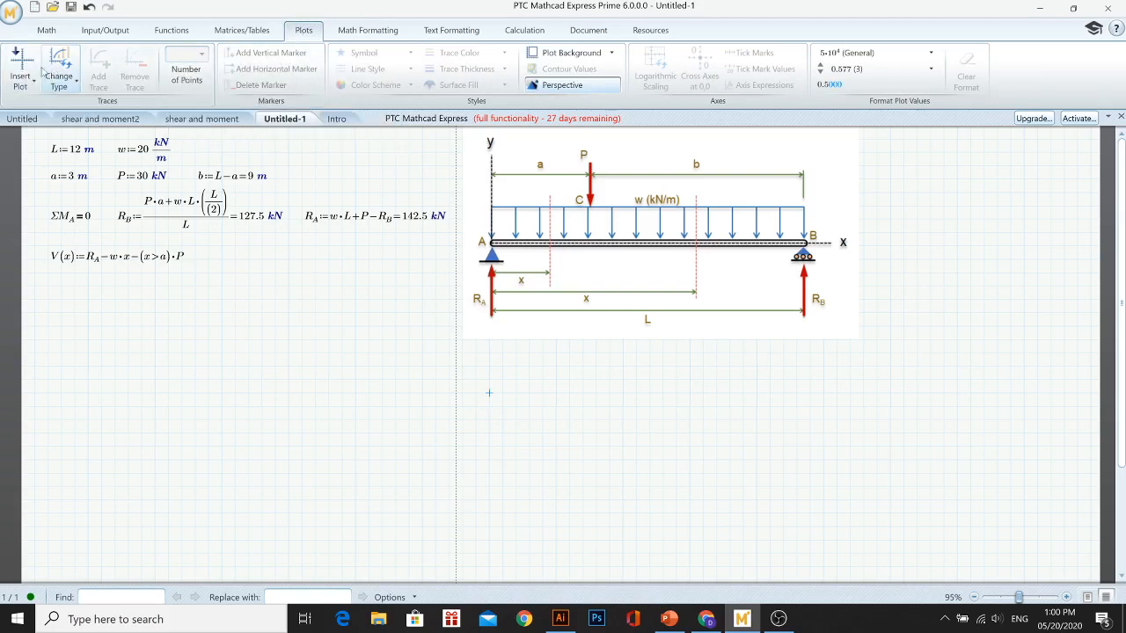
pyautogui.click(22, 78)
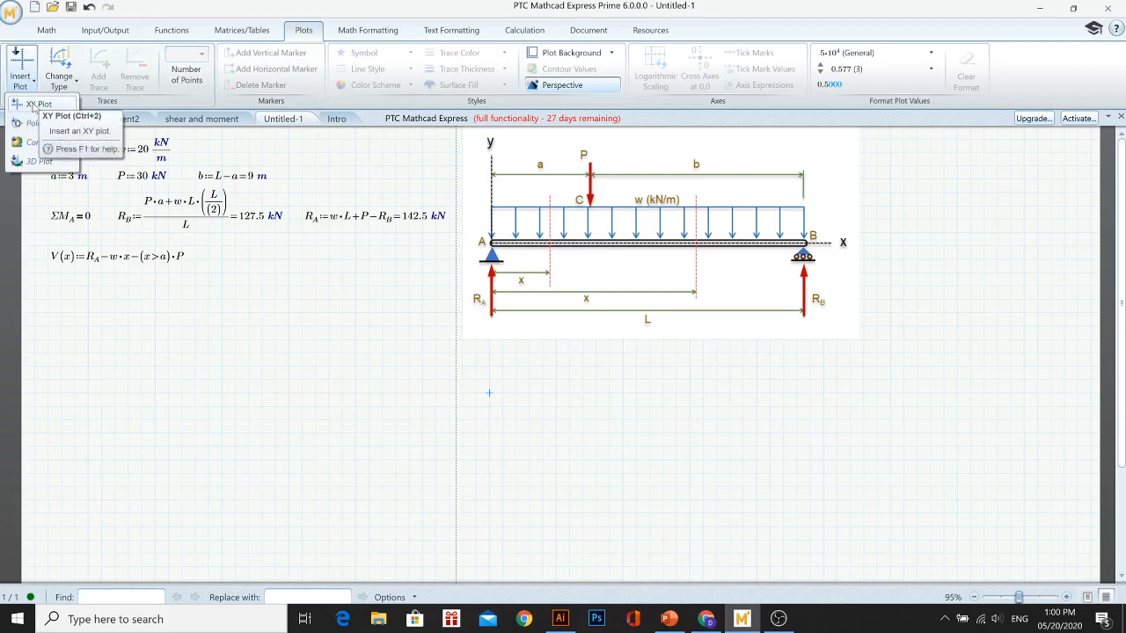
pyautogui.click(33, 107)
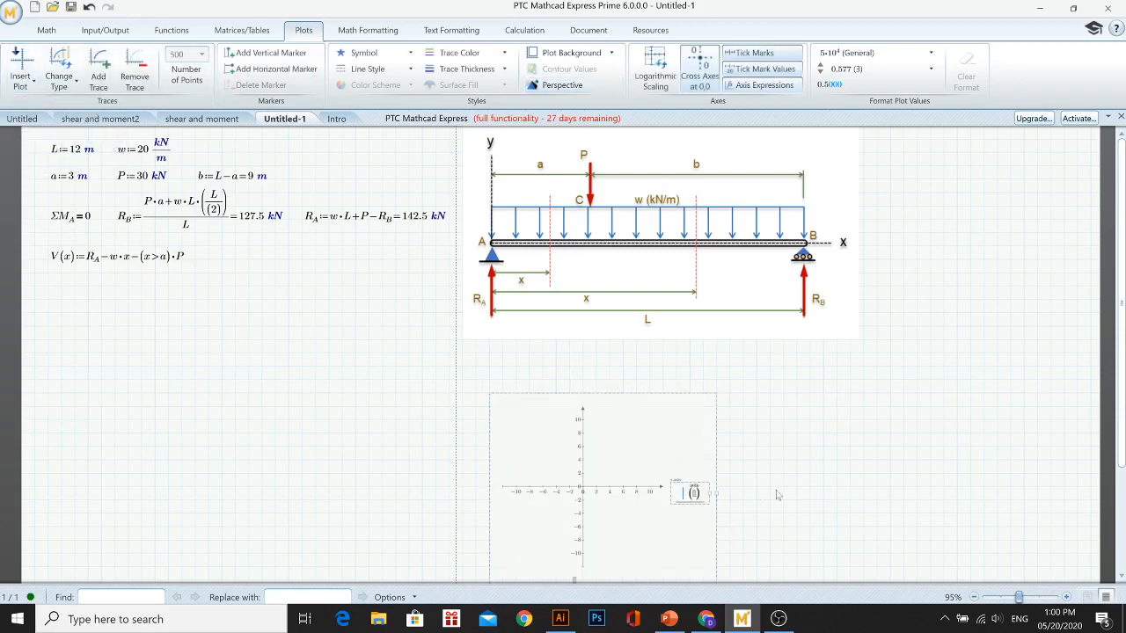
# Widen the XY plot to roughly the beam diagram's width and place it just beneath the diagram
pyautogui.moveTo(717, 493); pyautogui.dragTo(924, 493)
pyautogui.scroll(-4, 967, 421)
pyautogui.scroll(2, 944, 428)
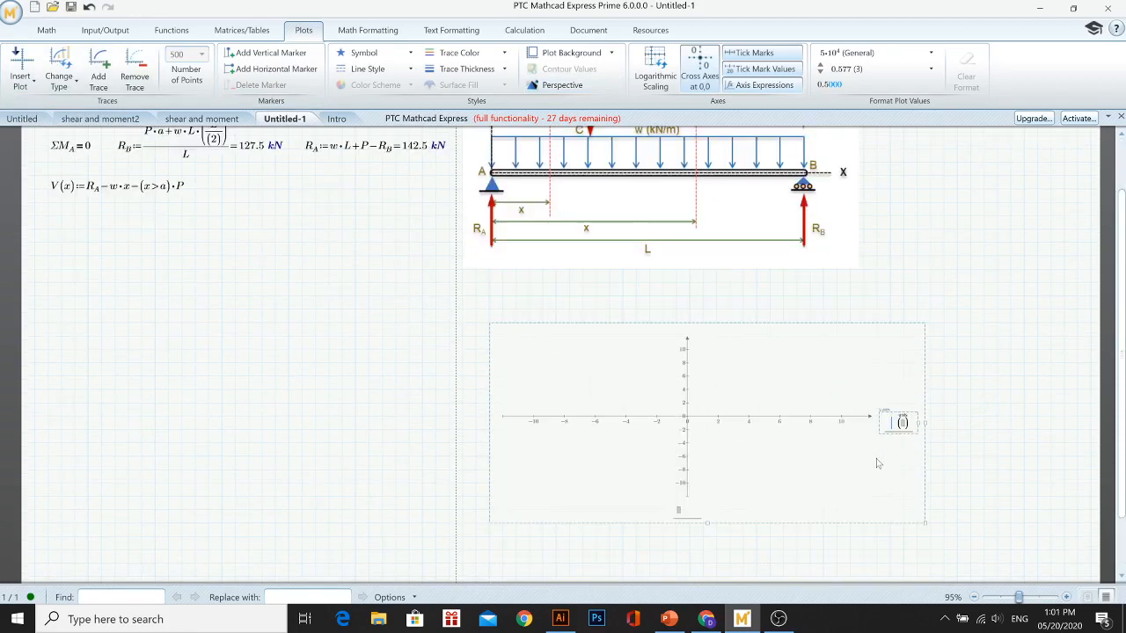
pyautogui.moveTo(740, 320); pyautogui.dragTo(722, 279)
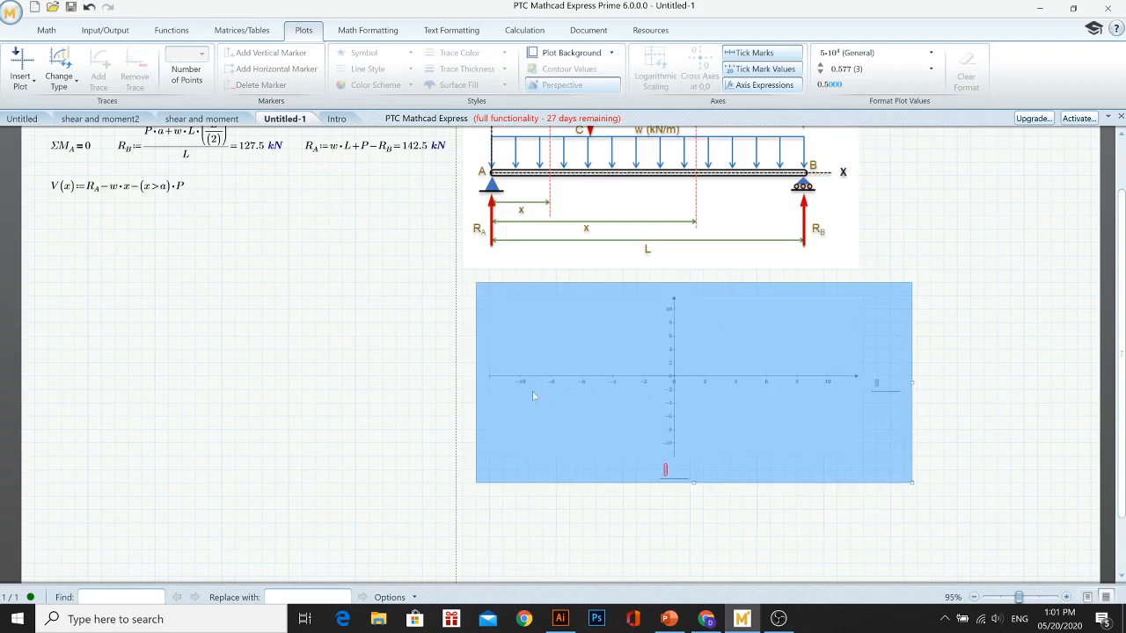
pyautogui.click(555, 509)
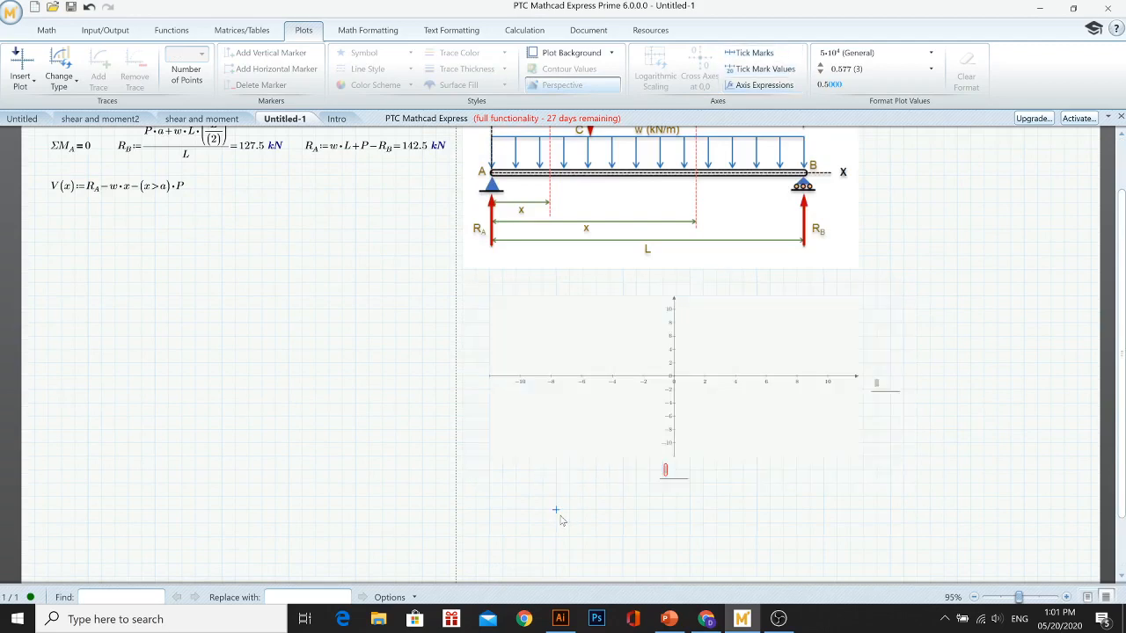
# Set the first tick value of the plot's horizontal axis to 0
pyautogui.click(522, 383)
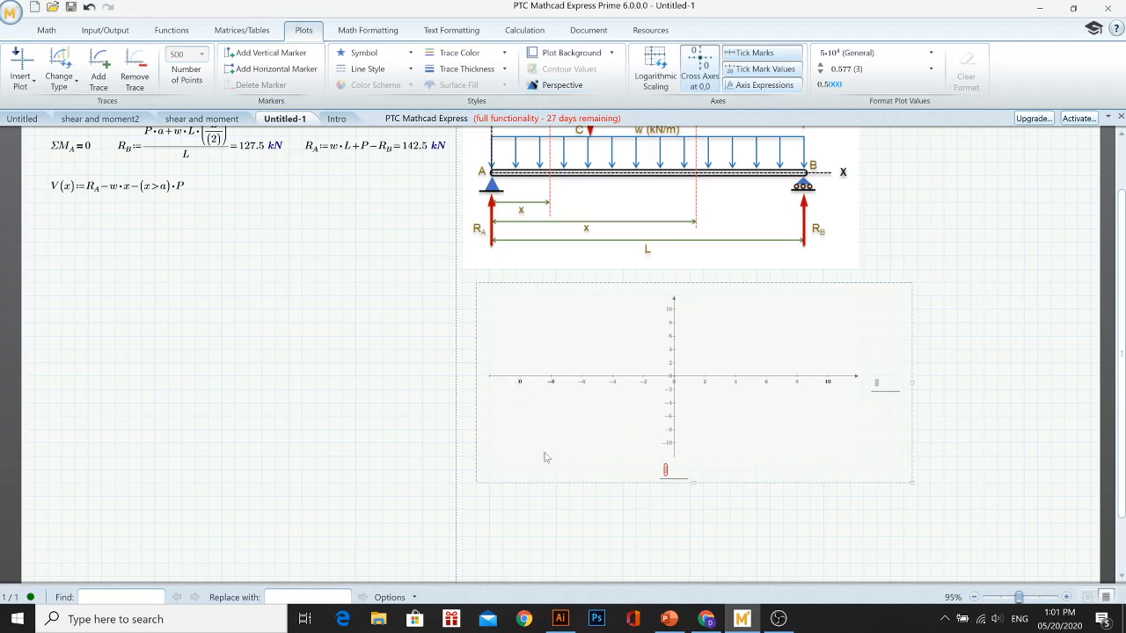
pyautogui.click(570, 510)
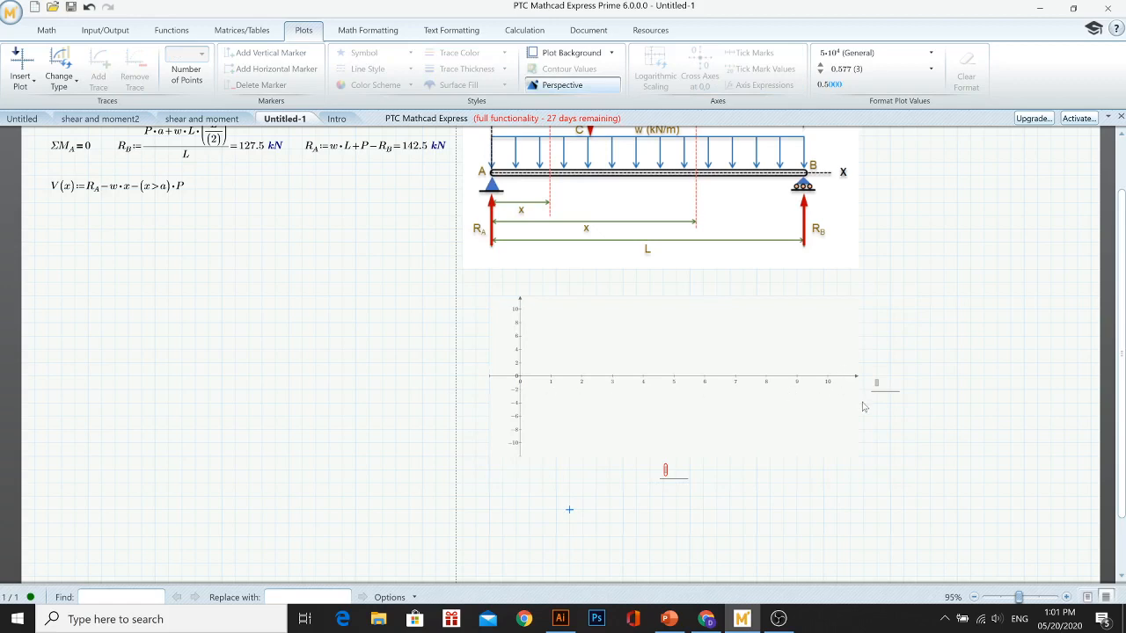
pyautogui.scroll(2, 515, 430)
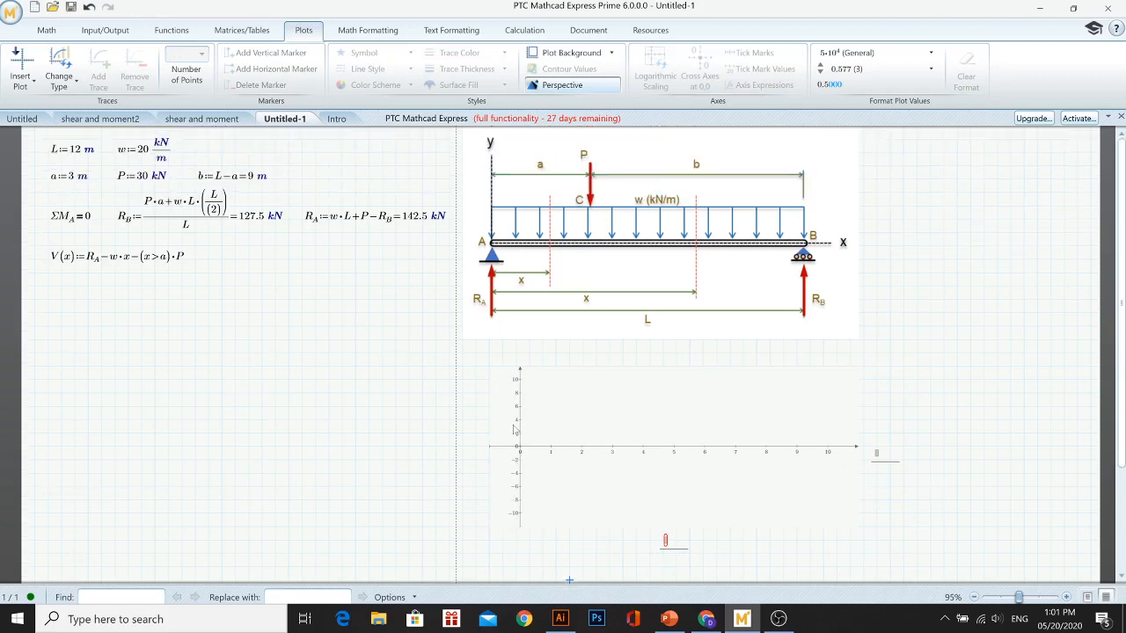
# Enter V(x) as the plot's y-axis expression with kN as its unit
pyautogui.click(877, 456)
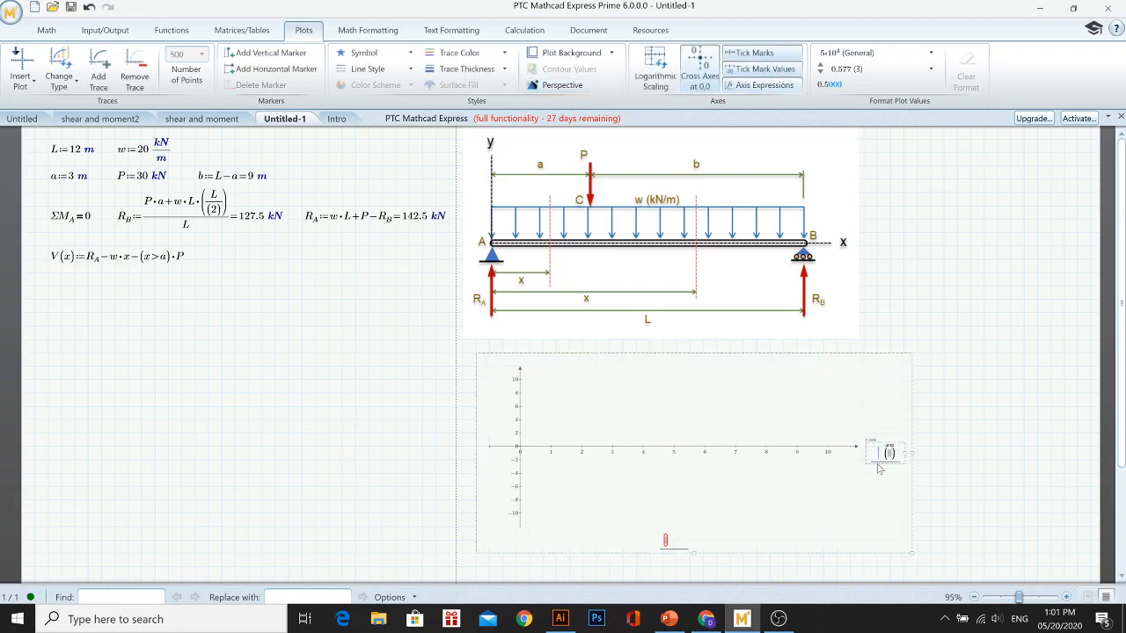
pyautogui.write('V(x)')
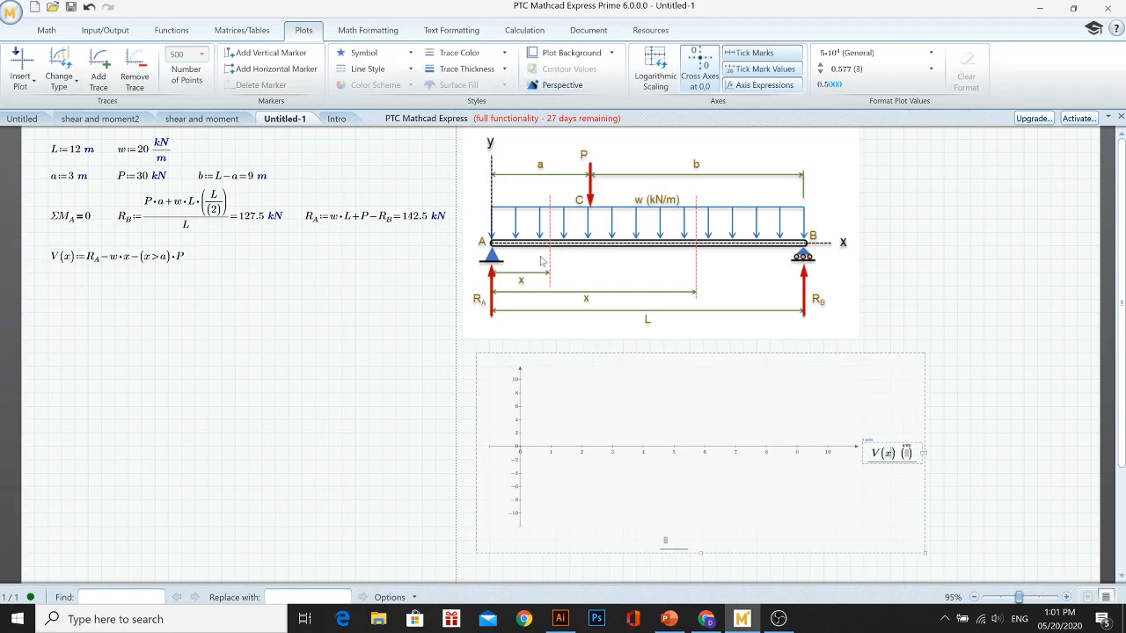
pyautogui.click(910, 455)
pyautogui.write('kN')
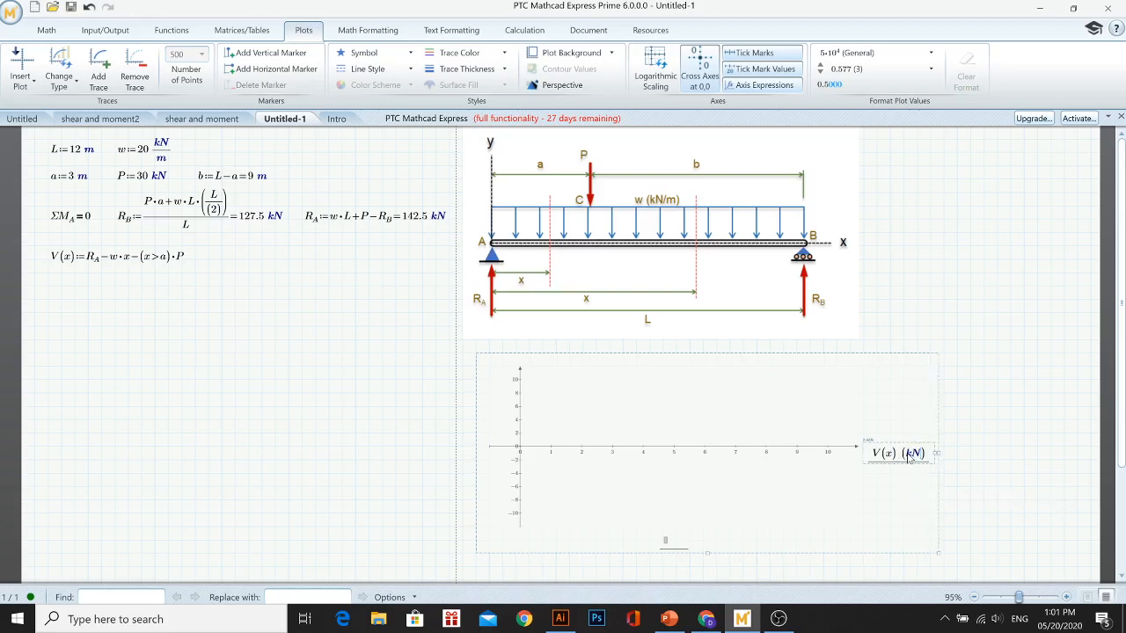
pyautogui.click(666, 543)
# Define the range variable x := 0, 1 m..L beside the V(x) definition
pyautogui.click(250, 261)
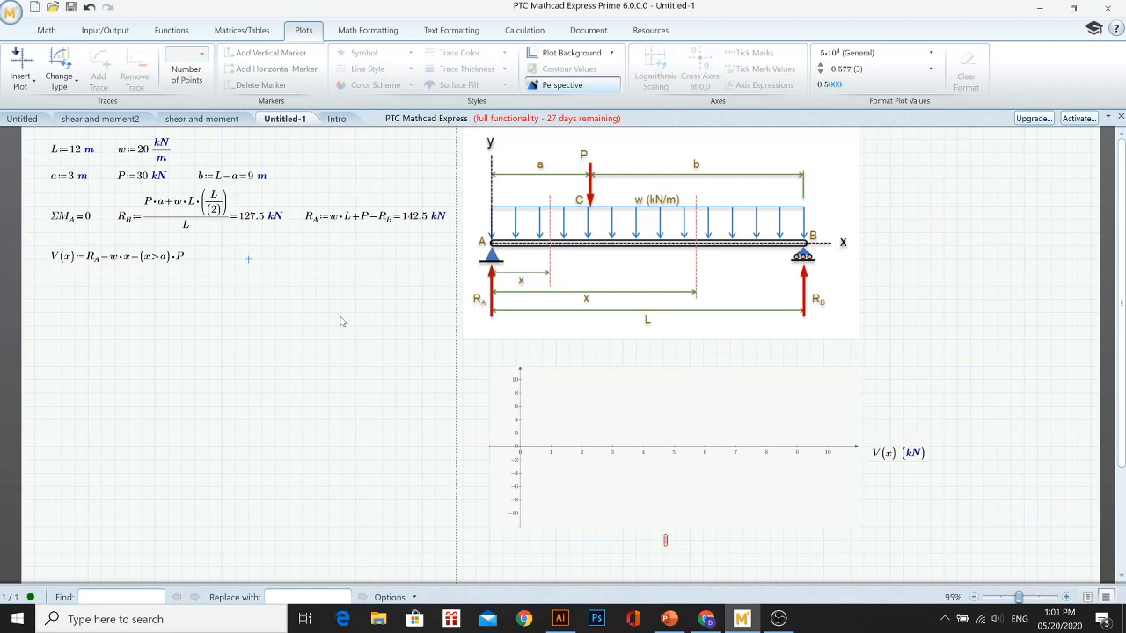
pyautogui.write('x')
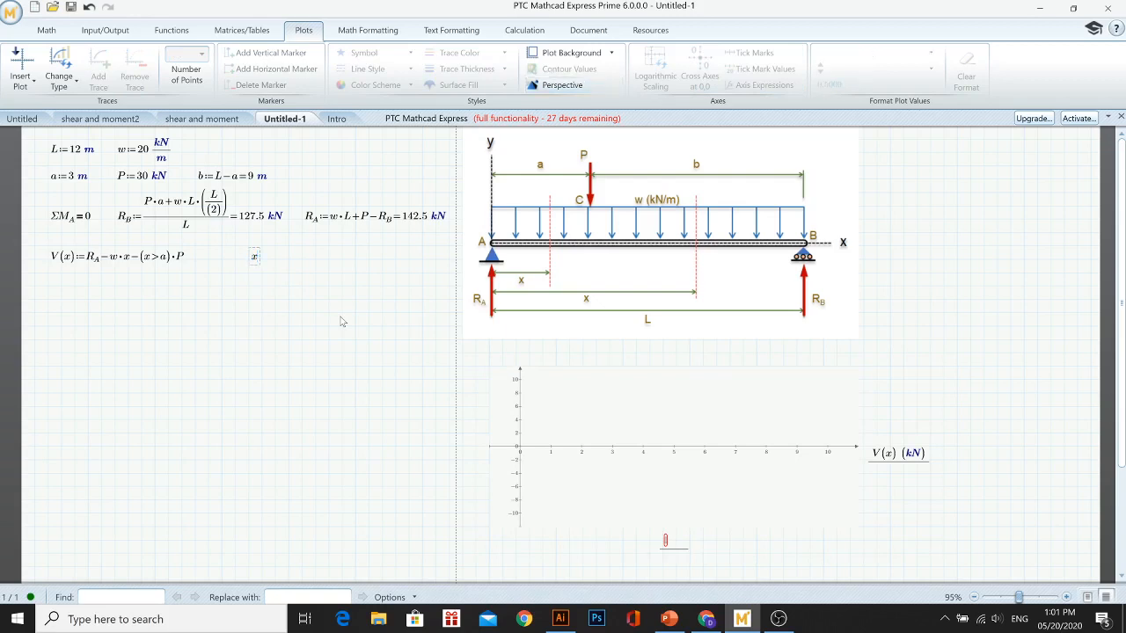
pyautogui.write('=')
pyautogui.write('0')
pyautogui.write(',')
pyautogui.write('1')
pyautogui.write('*m')
pyautogui.click(306, 260)
pyautogui.click(309, 258)
pyautogui.write('L')
pyautogui.click(327, 315)
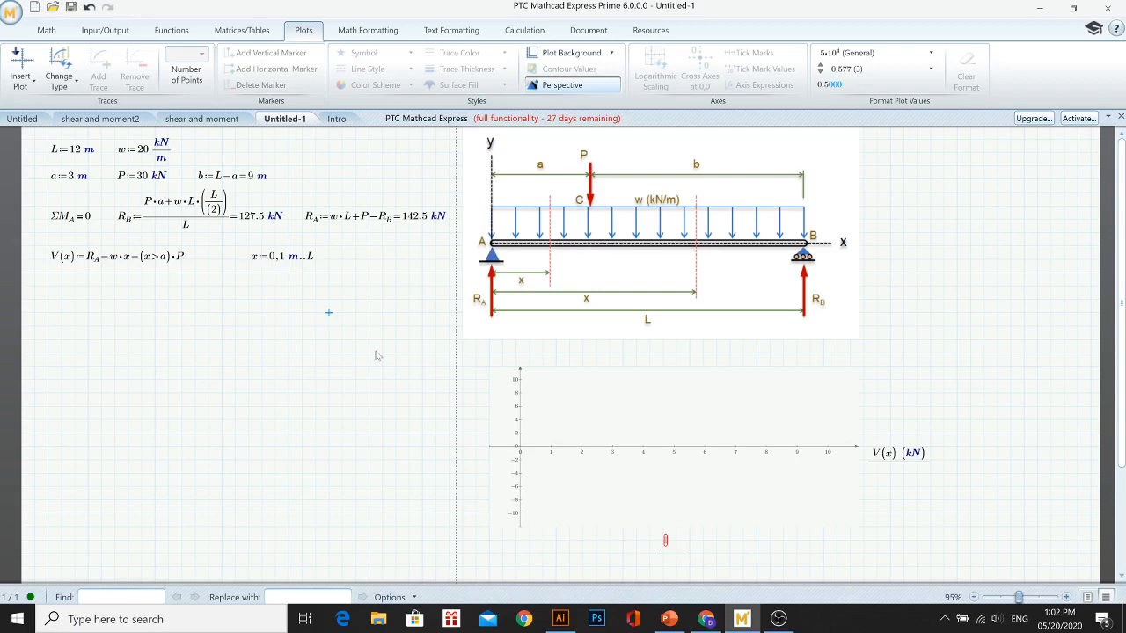
# Enter x as the plot's x-axis expression with m as its unit to draw the shear diagram
pyautogui.click(665, 547)
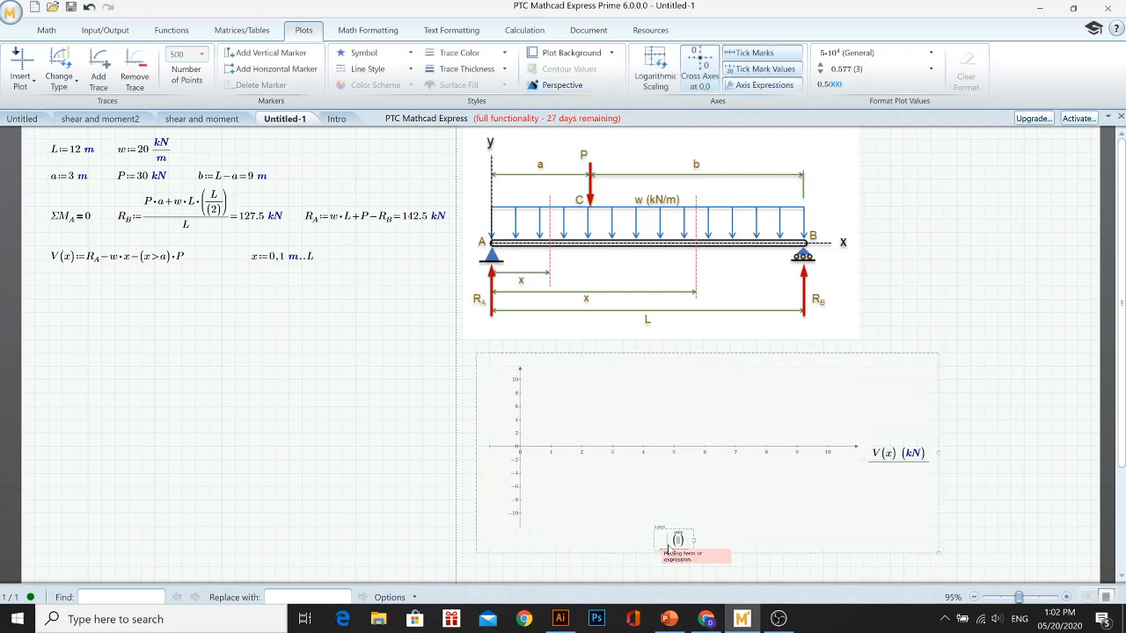
pyautogui.write('x (')
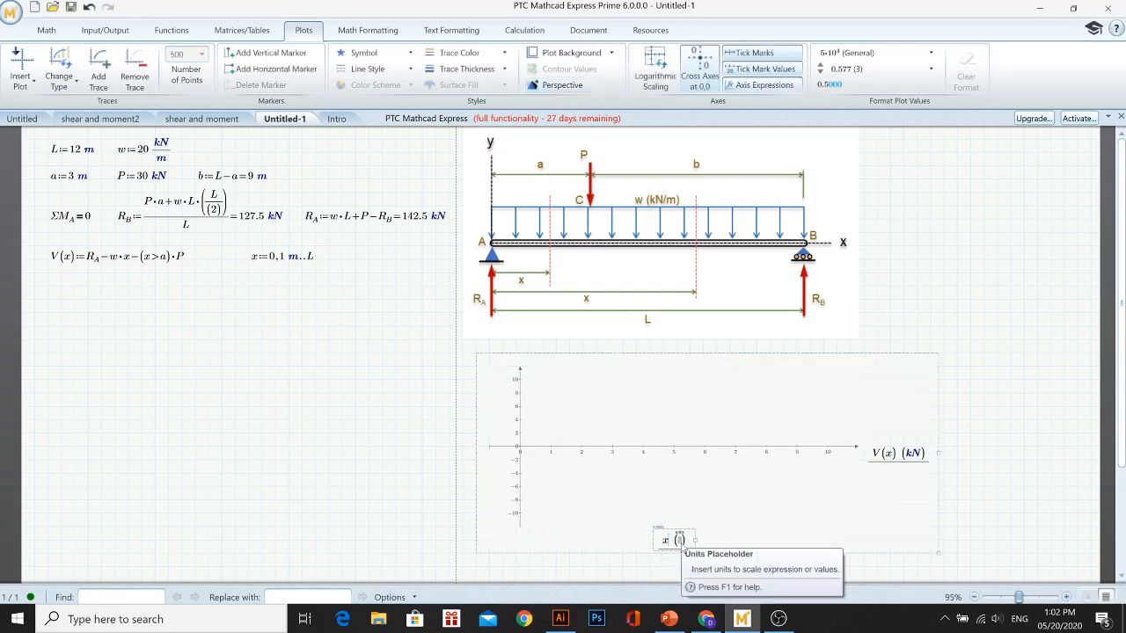
pyautogui.write('m')
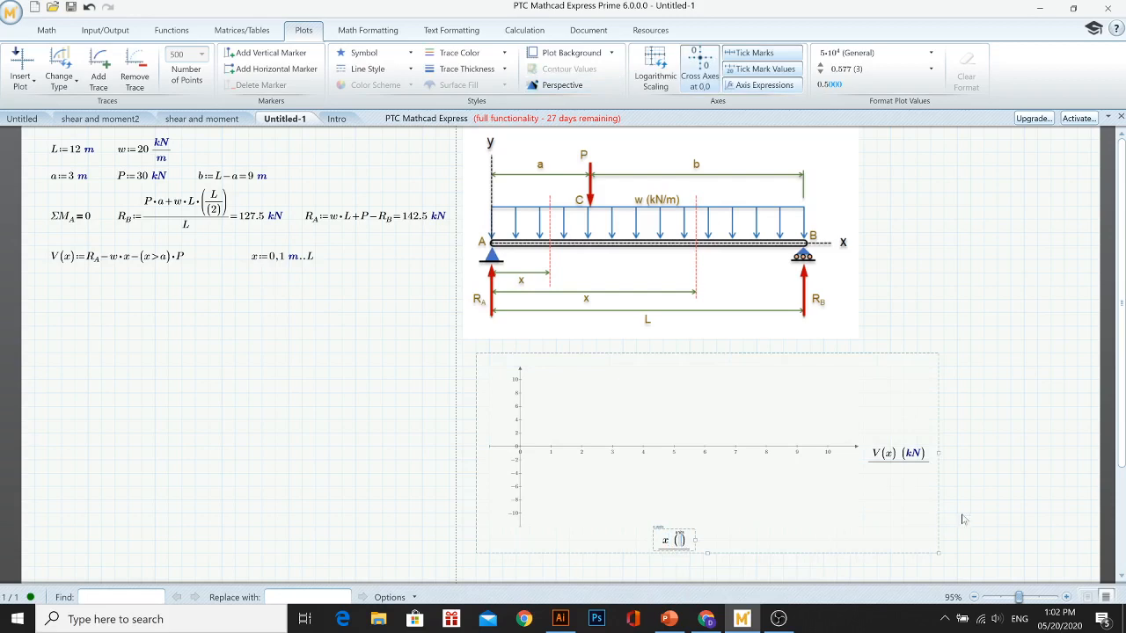
pyautogui.click(969, 512)
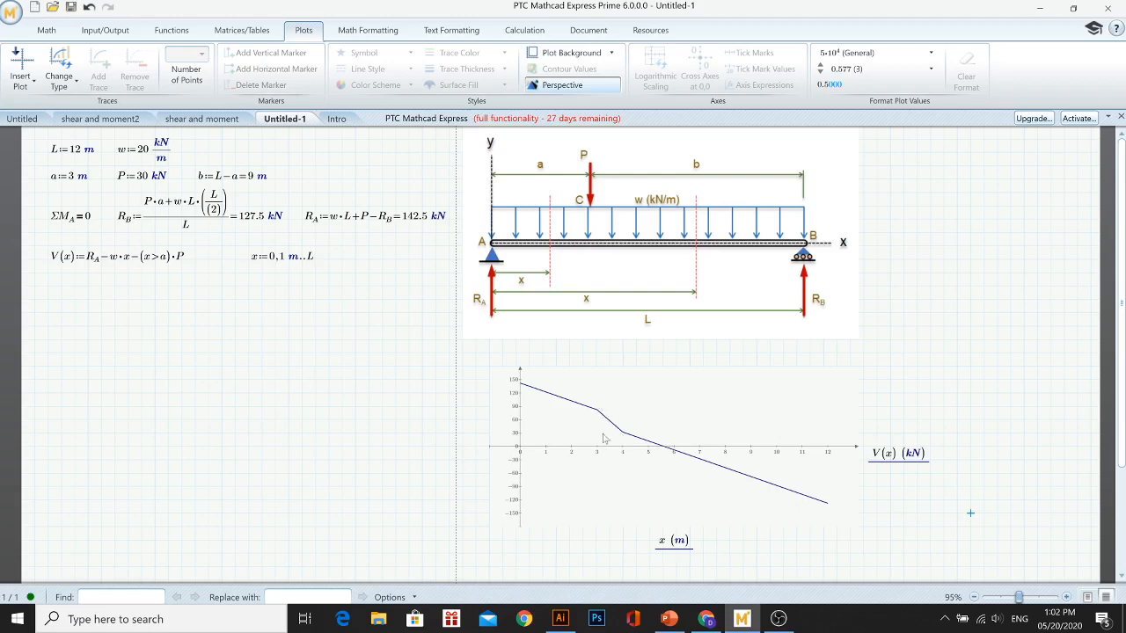
# Change the second value of the x range to 0.1 m
pyautogui.click(281, 262)
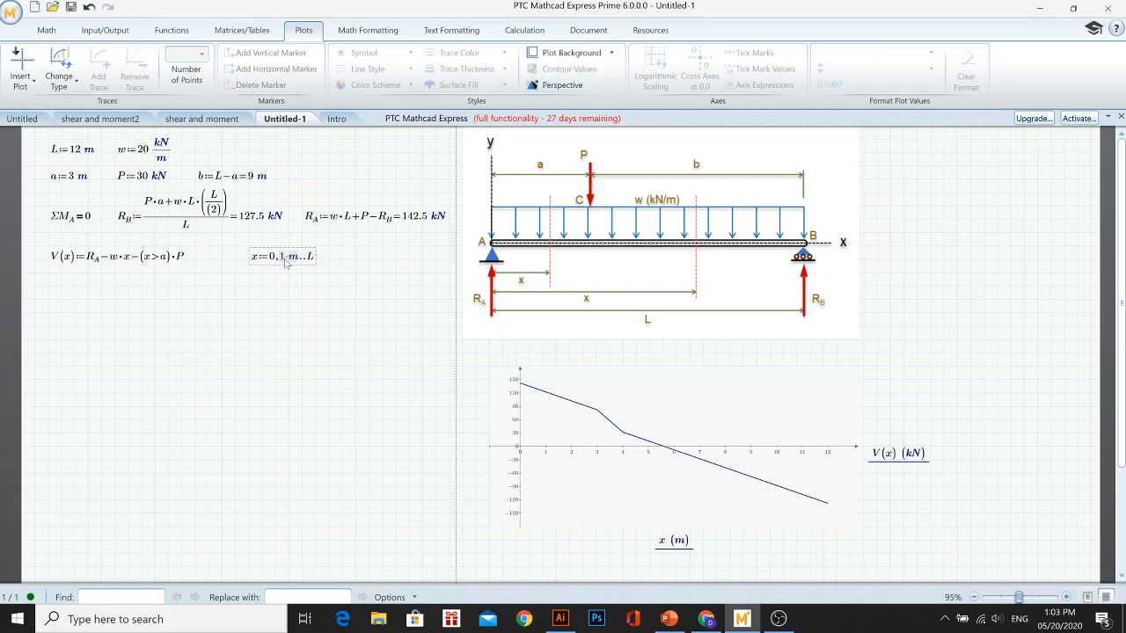
pyautogui.doubleClick(286, 260)
pyautogui.write('0.1')
pyautogui.click(287, 419)
pyautogui.click(293, 261)
pyautogui.write('m')
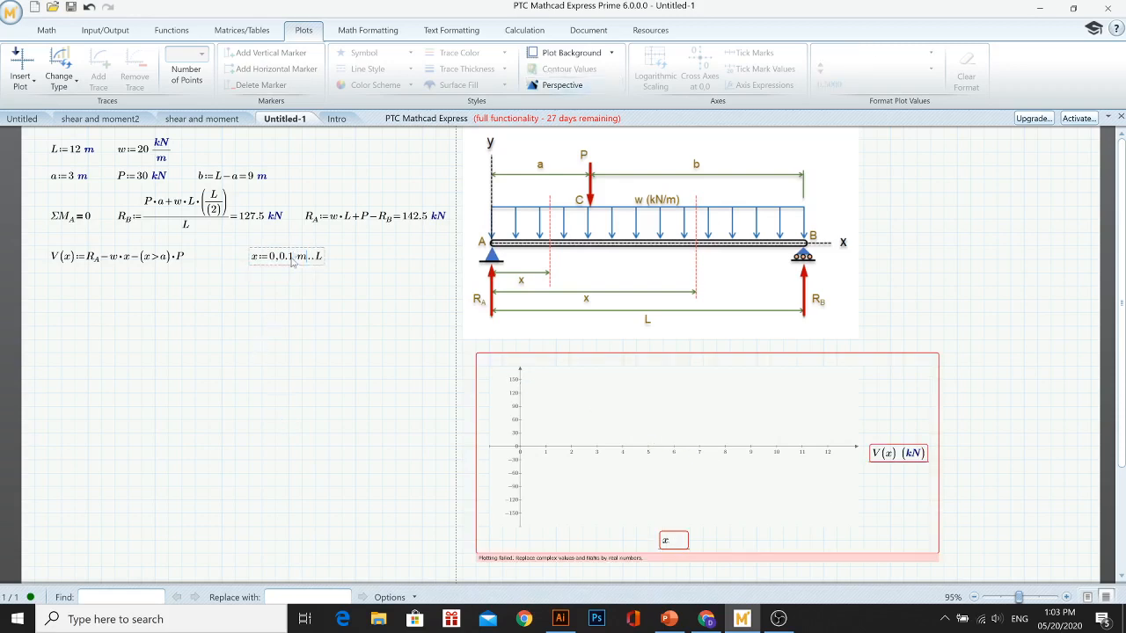
pyautogui.click(313, 387)
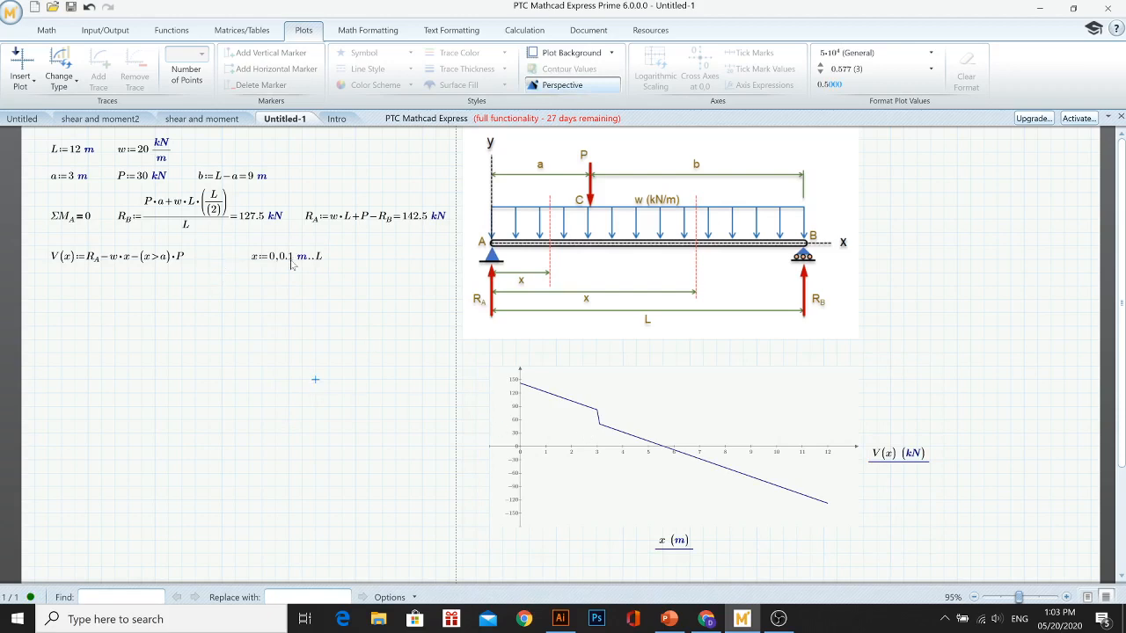
# Refine the second value of the x range to 0.01 m, followed by 0.001 m
pyautogui.click(292, 262)
pyautogui.write('0')
pyautogui.click(315, 352)
pyautogui.click(296, 261)
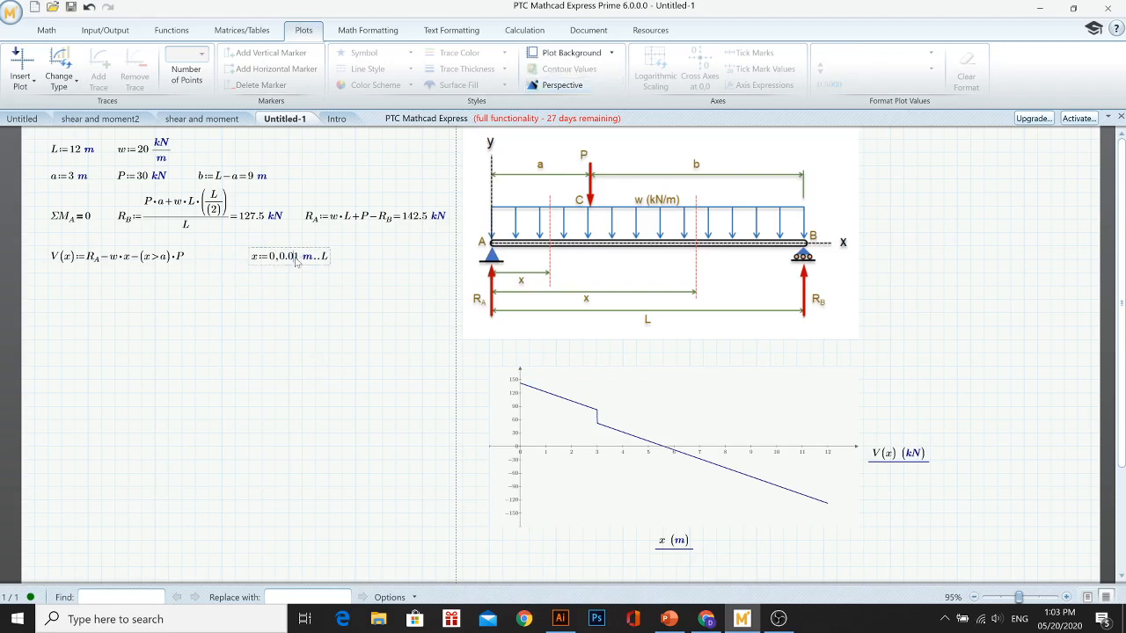
pyautogui.write('0')
pyautogui.click(300, 328)
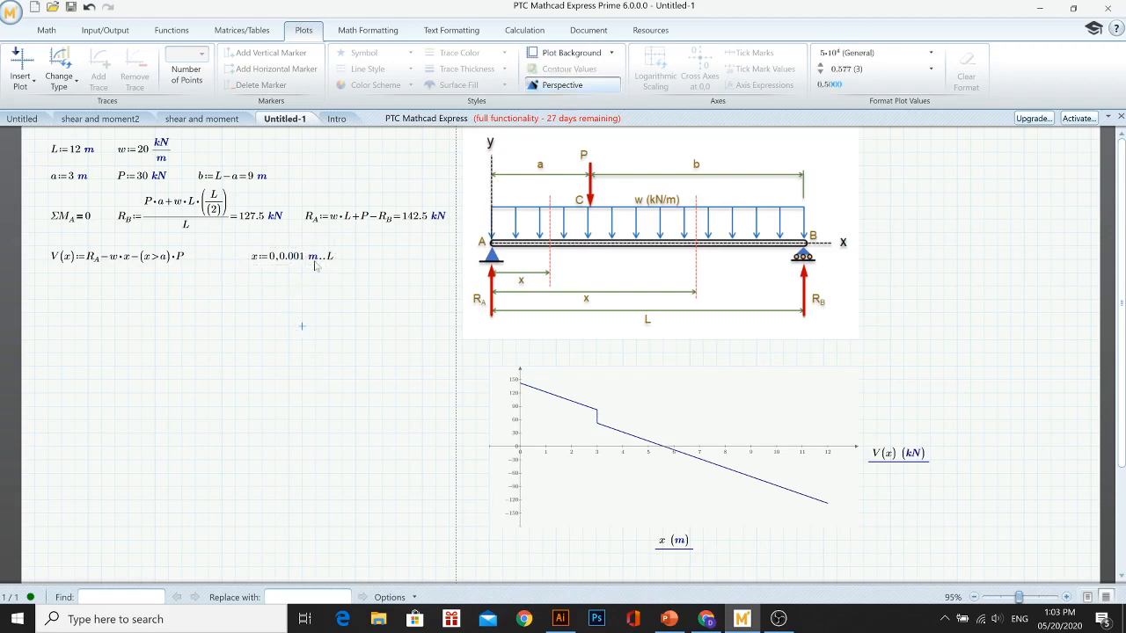
# Replace the second value of the x range with L/100 and remove the extra unit m
pyautogui.click(285, 260)
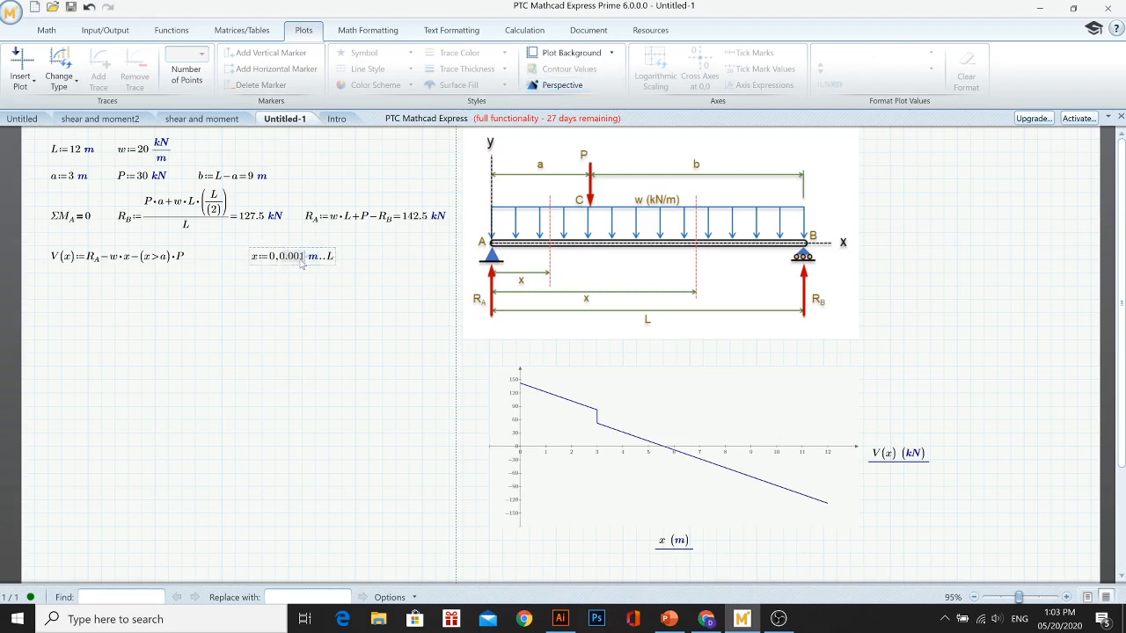
pyautogui.write('L/100')
pyautogui.click(327, 365)
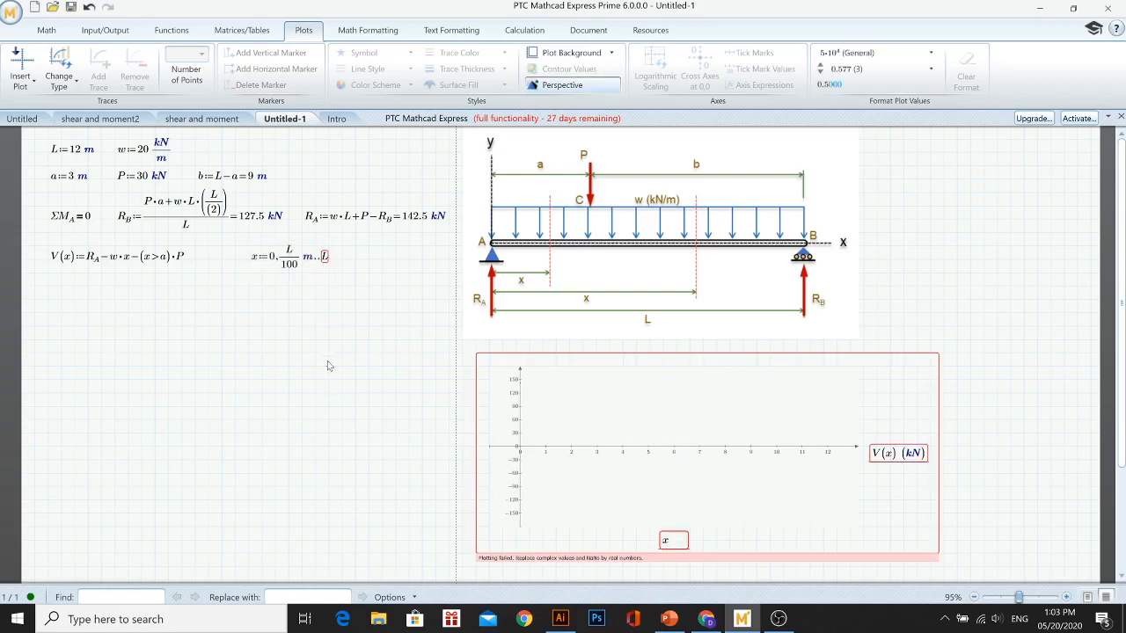
pyautogui.click(309, 262)
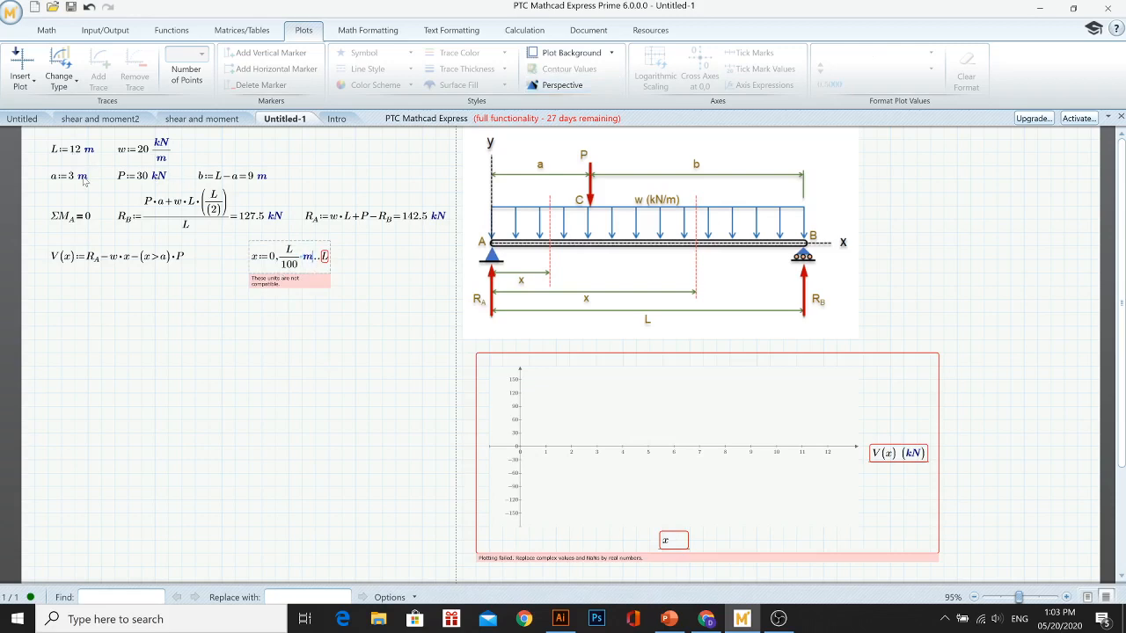
pyautogui.press('BackSpace')
pyautogui.click(273, 343)
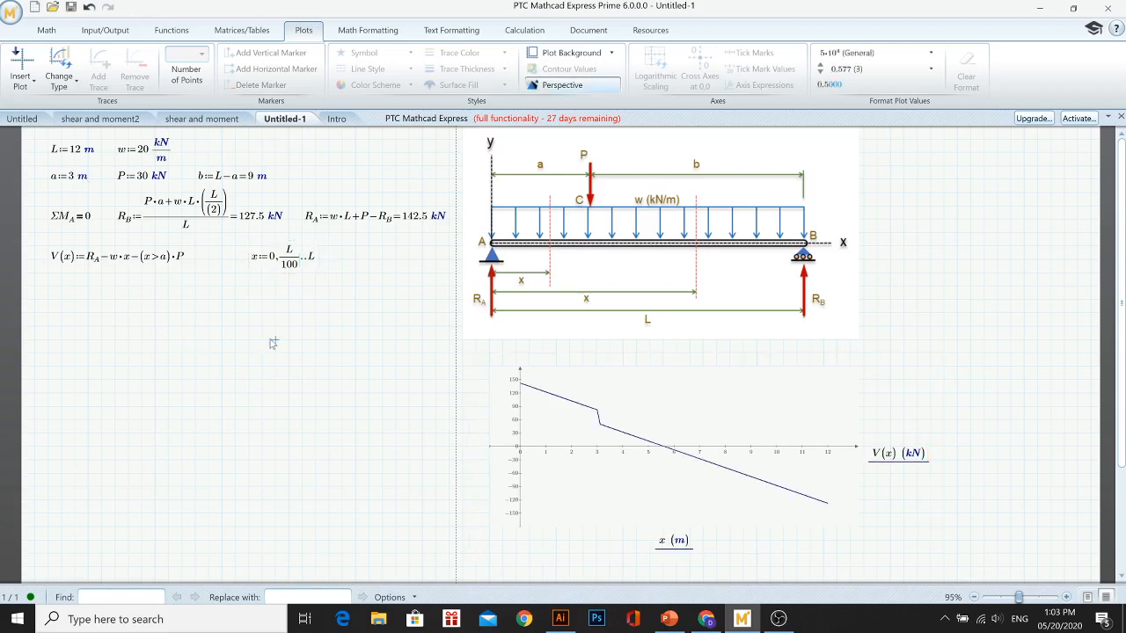
# Change the fraction in the x range to L/1000
pyautogui.click(296, 266)
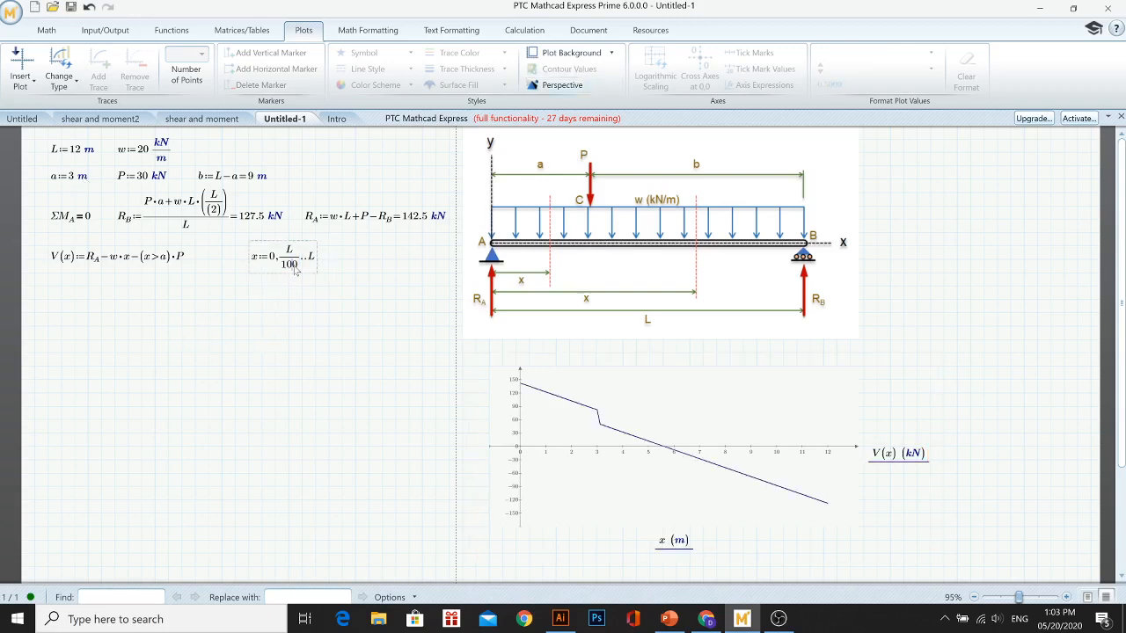
pyautogui.write('0')
pyautogui.click(300, 369)
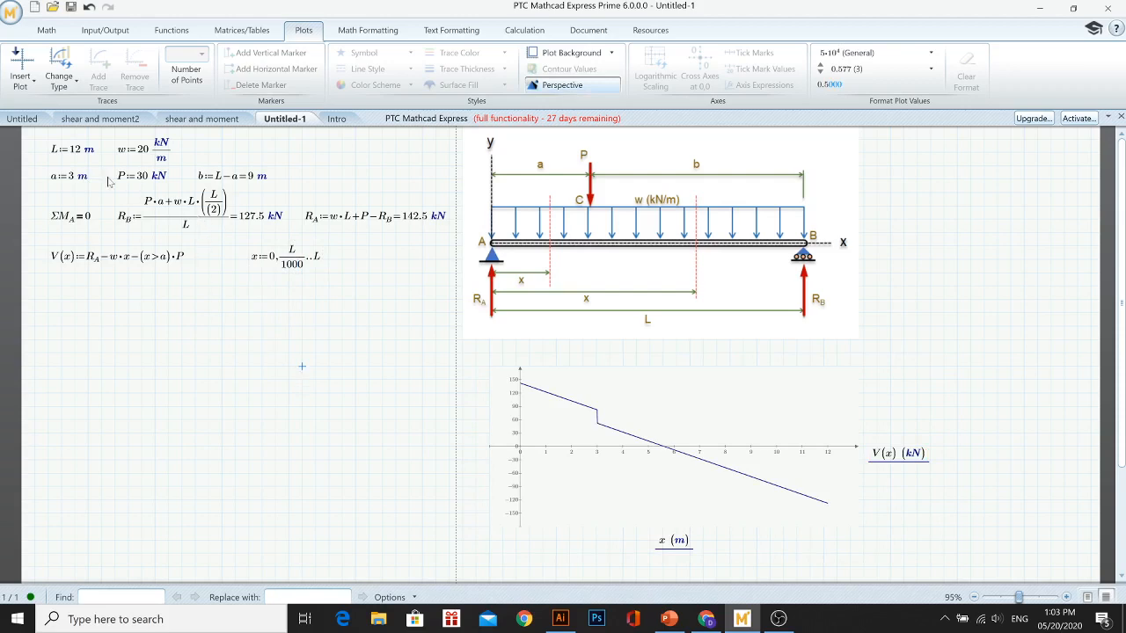
# Set the beam length L to 20 m to test how the reactions and shear diagram respond
pyautogui.click(76, 154)
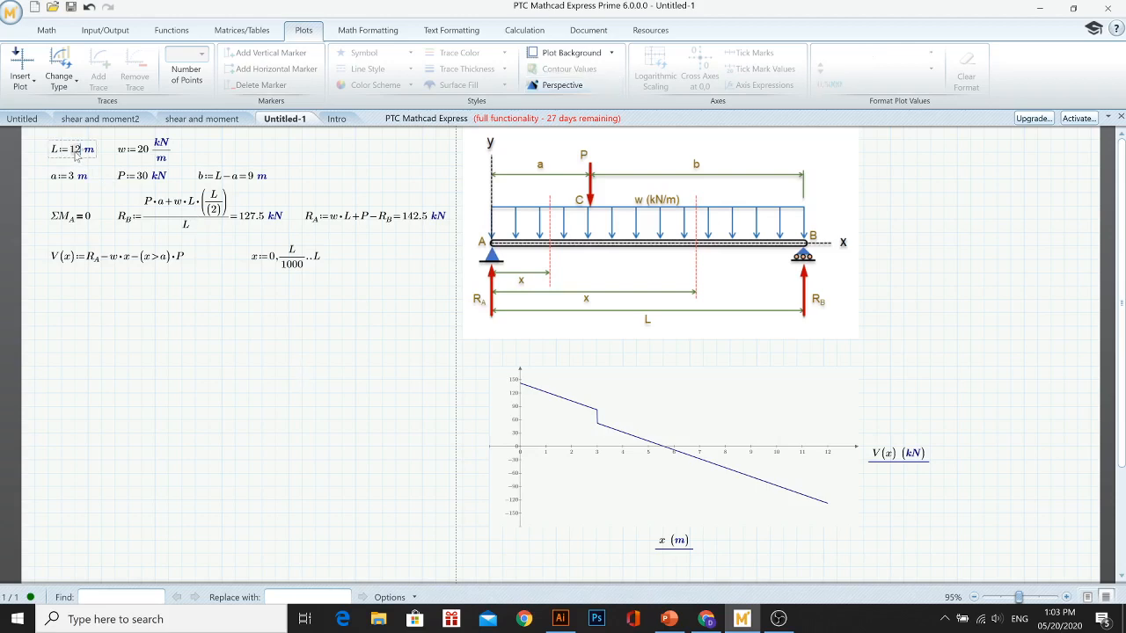
pyautogui.doubleClick(77, 155)
pyautogui.write('20')
pyautogui.click(260, 382)
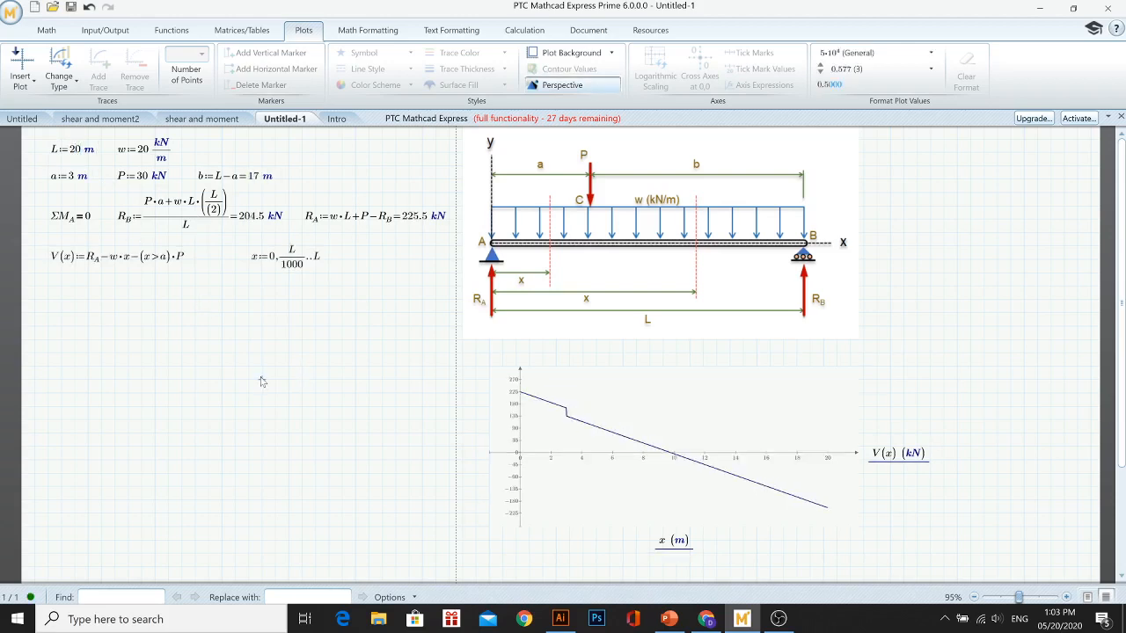
# Set the beam length L back to 12 m
pyautogui.click(76, 155)
pyautogui.doubleClick(76, 154)
pyautogui.write('12')
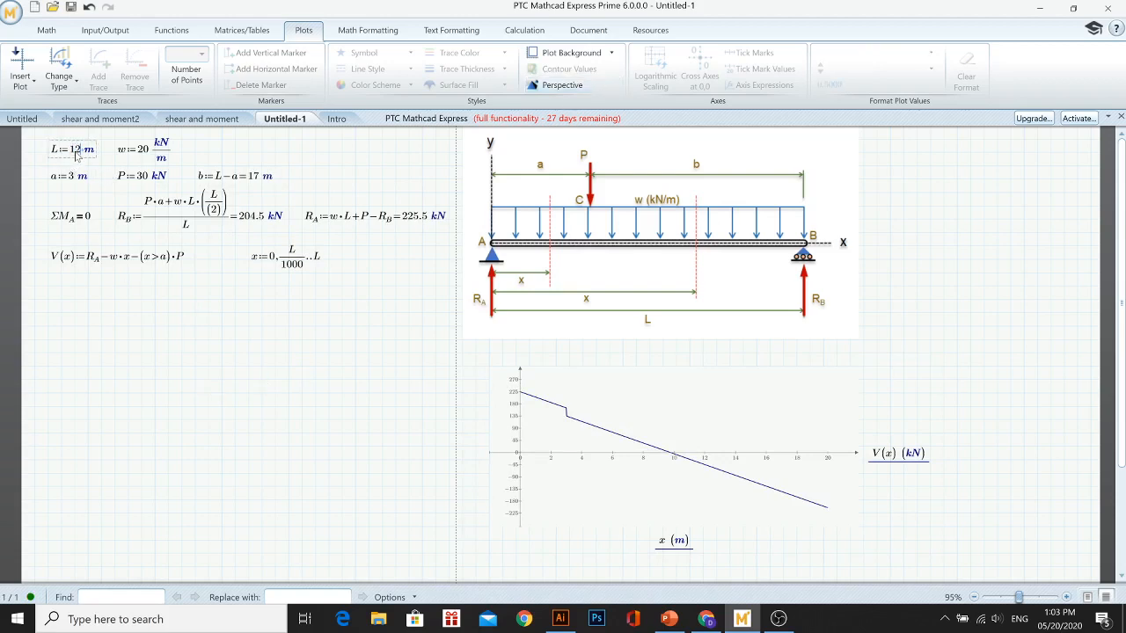
pyautogui.click(259, 355)
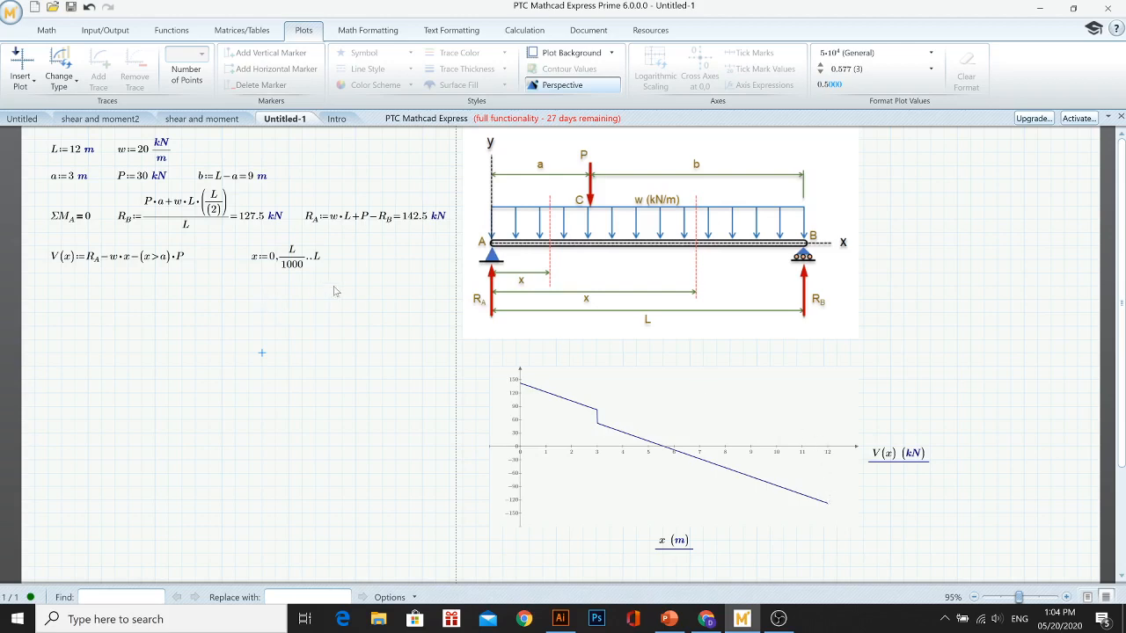
# Move the x range definition slightly to the right to make room beside the V(x) function
pyautogui.click(264, 250)
pyautogui.press('Right')
pyautogui.press('Right')
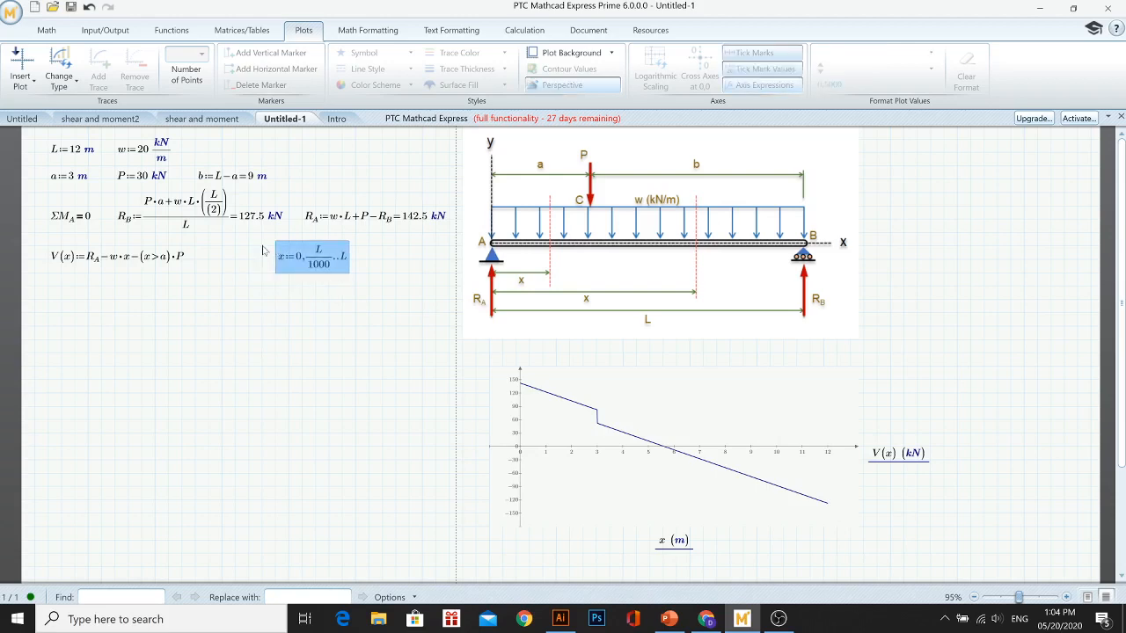
# Append the term +(x=L)·R_B to the shear function V(x), using the comparison equals operator
pyautogui.click(168, 266)
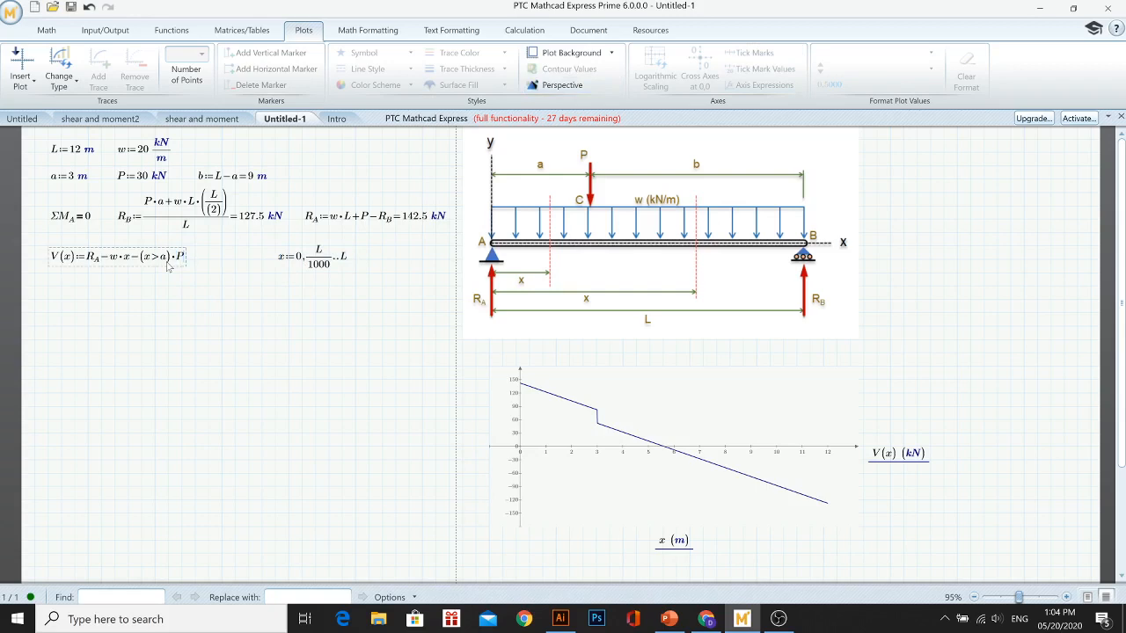
pyautogui.write('+(x')
pyautogui.hotkey('ctrl', '=')
pyautogui.write('L')
pyautogui.write('*R')
pyautogui.write('.B')
pyautogui.click(286, 370)
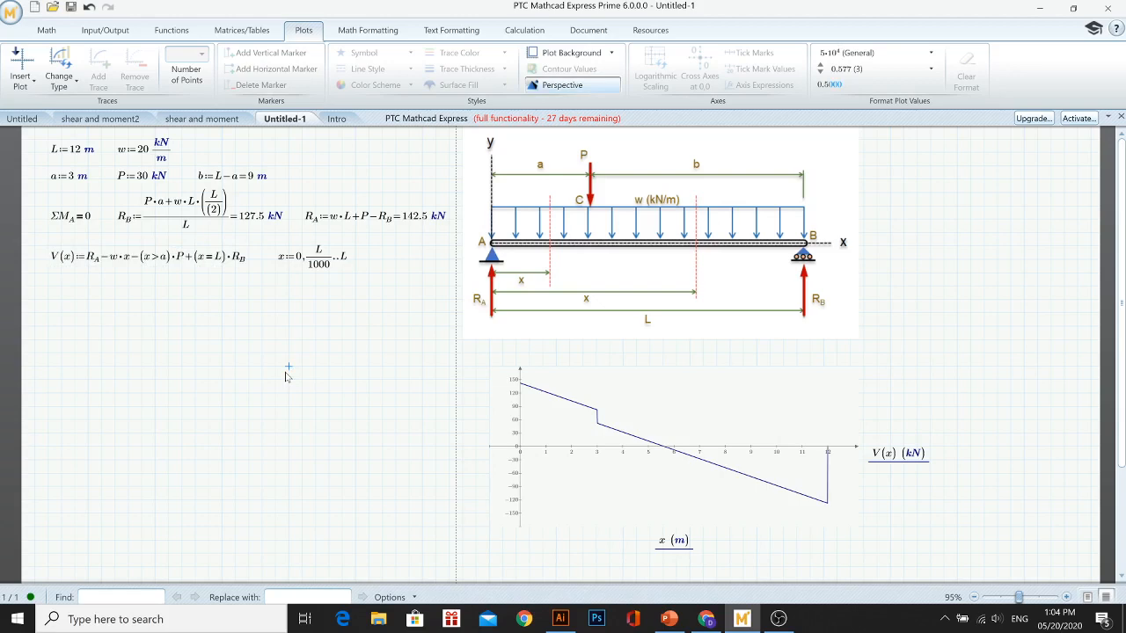
# Try L/10000 as the fraction in the x range, and restore it to L/1000
pyautogui.click(321, 273)
pyautogui.write('0')
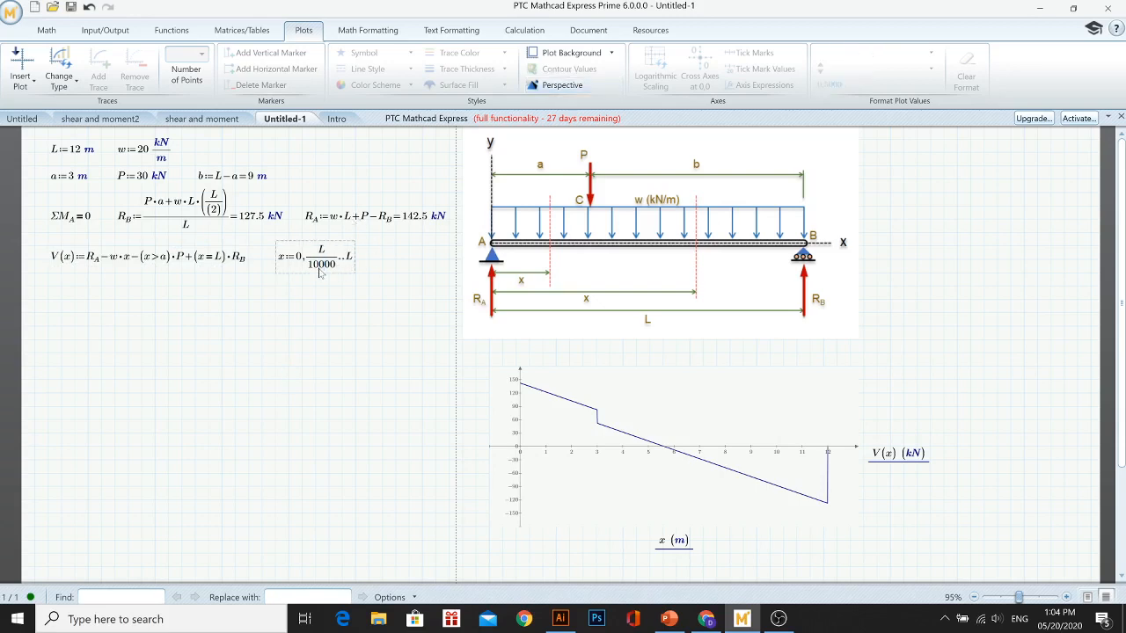
pyautogui.click(331, 366)
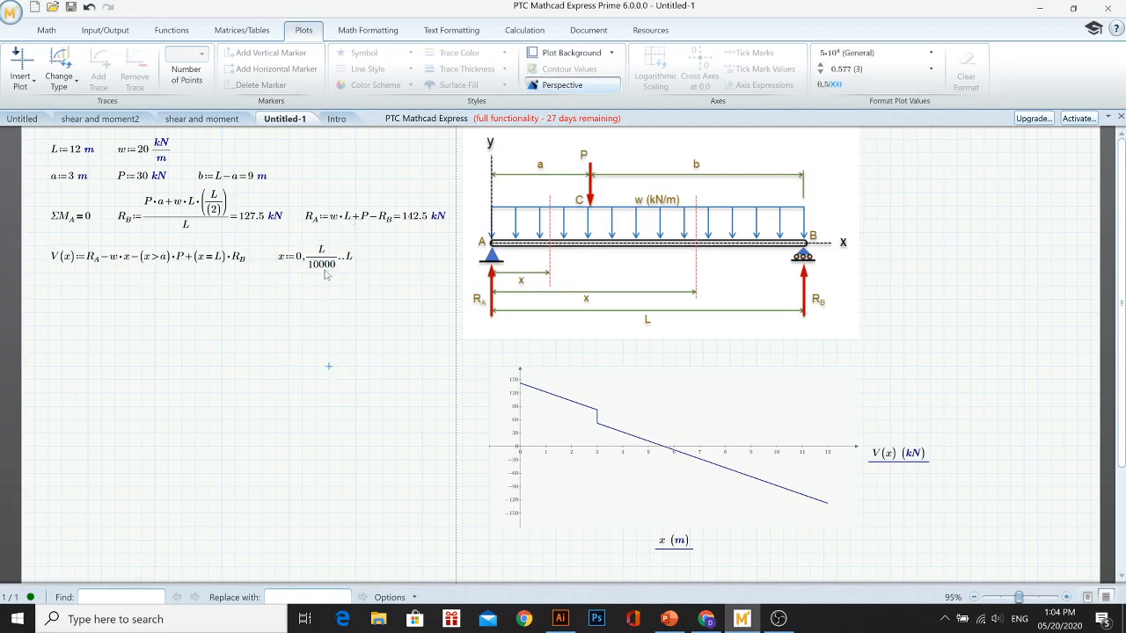
pyautogui.click(325, 274)
pyautogui.press('BackSpace')
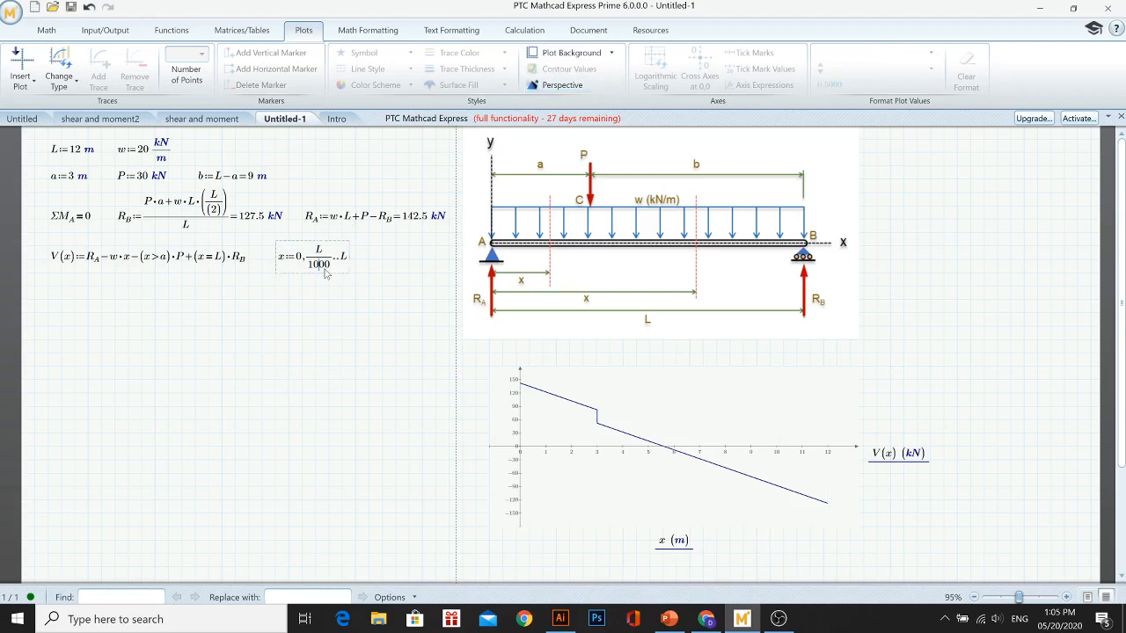
pyautogui.click(342, 411)
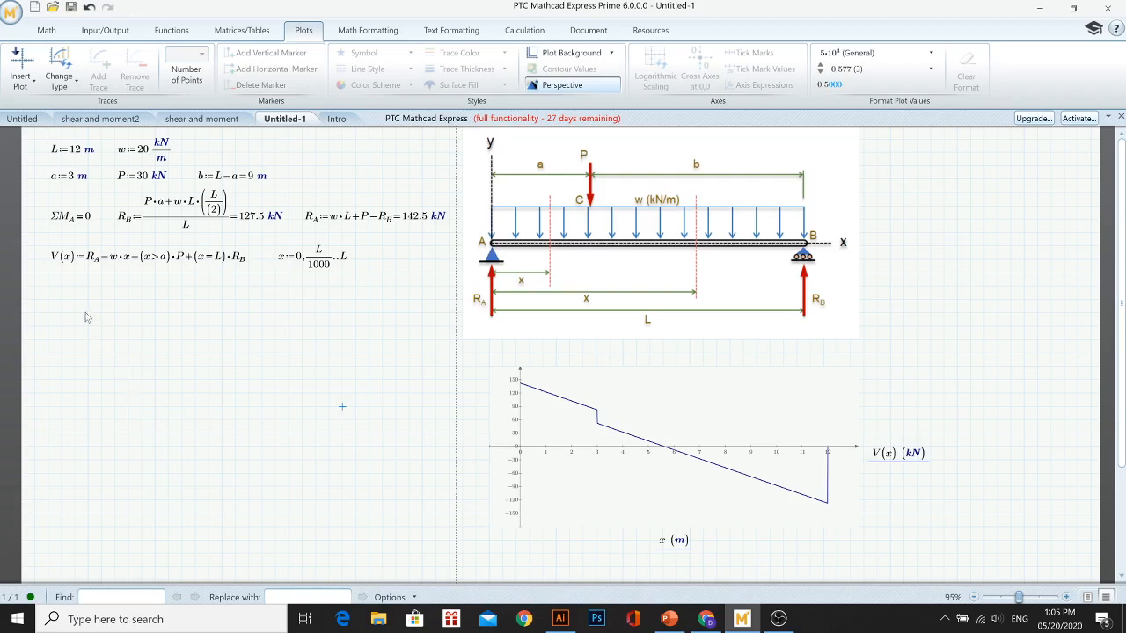
# Start defining M(x) below the shear function, reusing the expression R_A-w·x-(x>a)·P+(x=L)·R_B from V(x)
pyautogui.click(48, 287)
pyautogui.write('M(x) ')
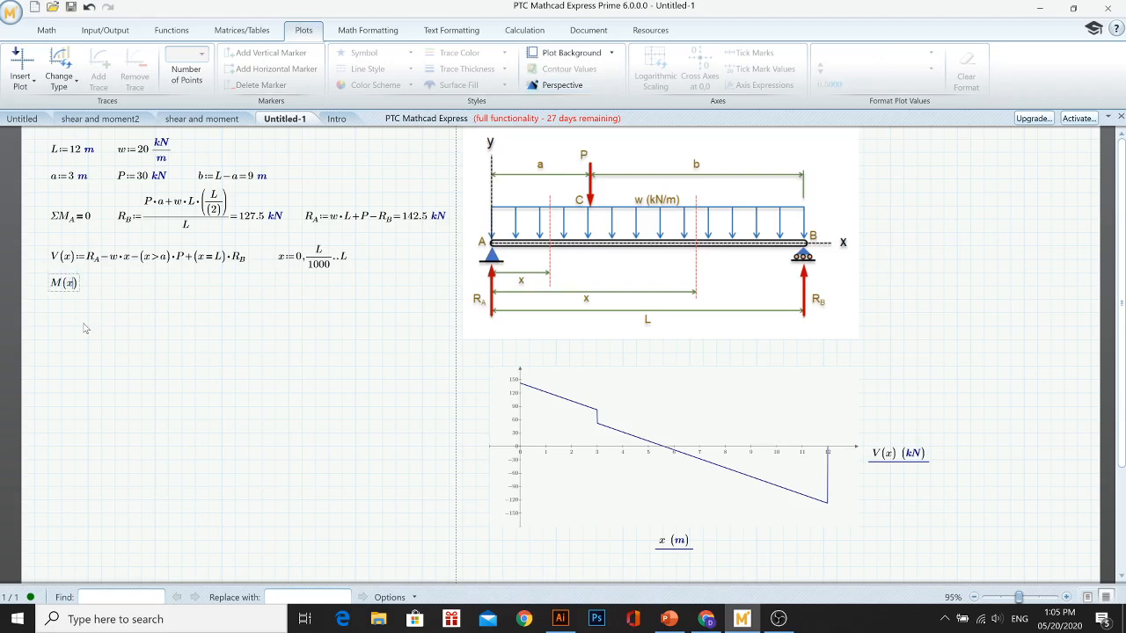
pyautogui.write('=')
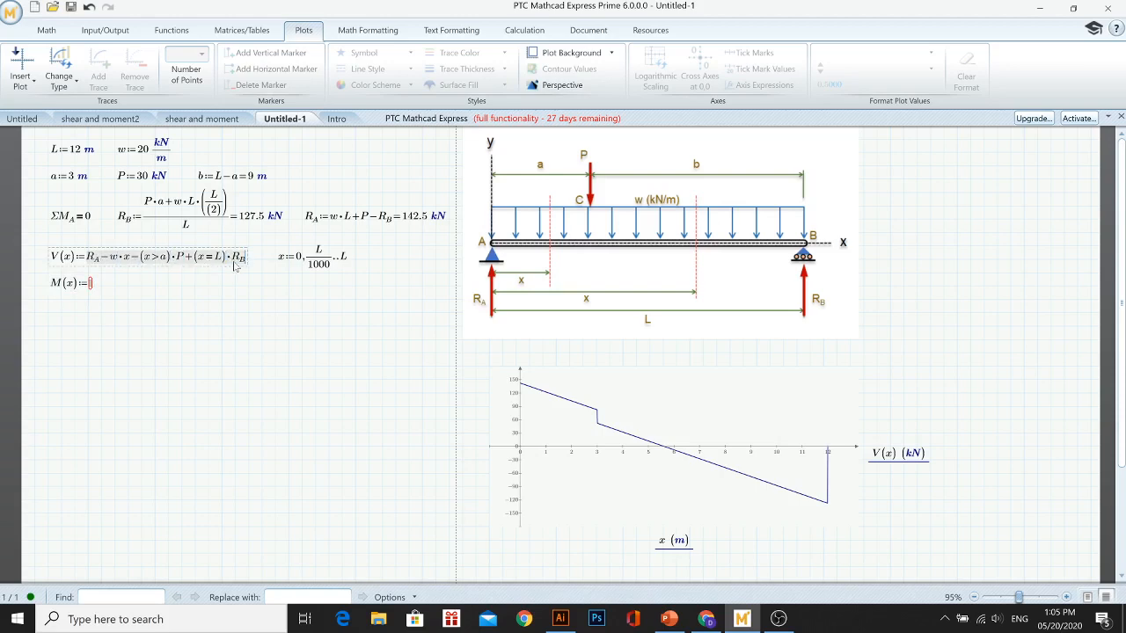
pyautogui.click(91, 288)
pyautogui.write('RA-w·x-(x>a)·P+(x=L)·RB')
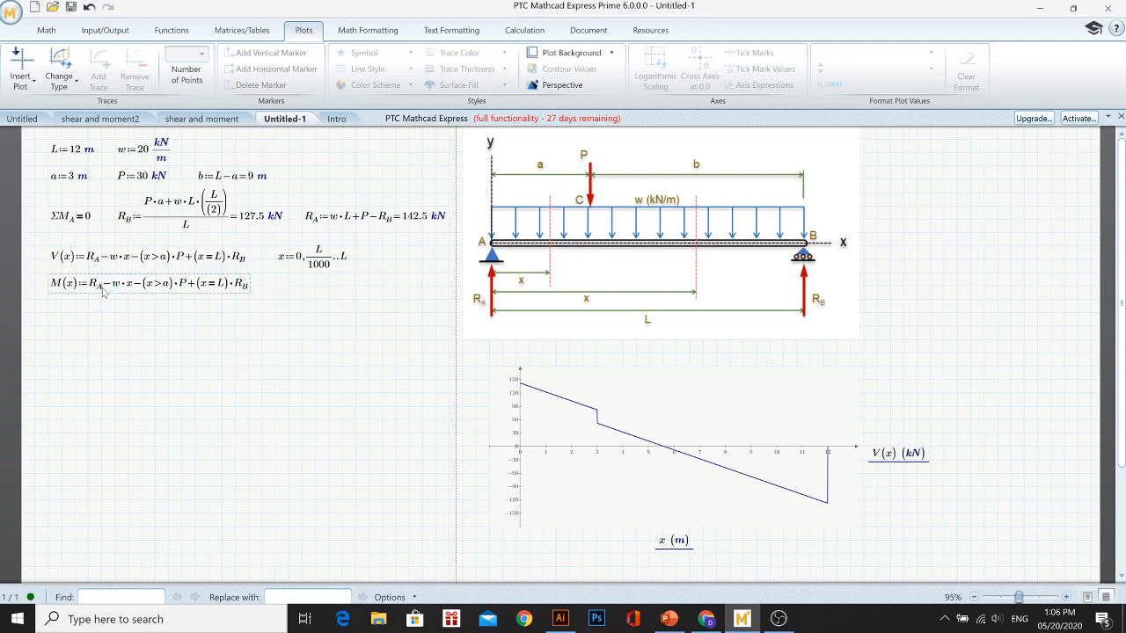
# In M(x), multiply R_A by x and change the distributed load term to w·x²/2
pyautogui.write('*')
pyautogui.write('x')
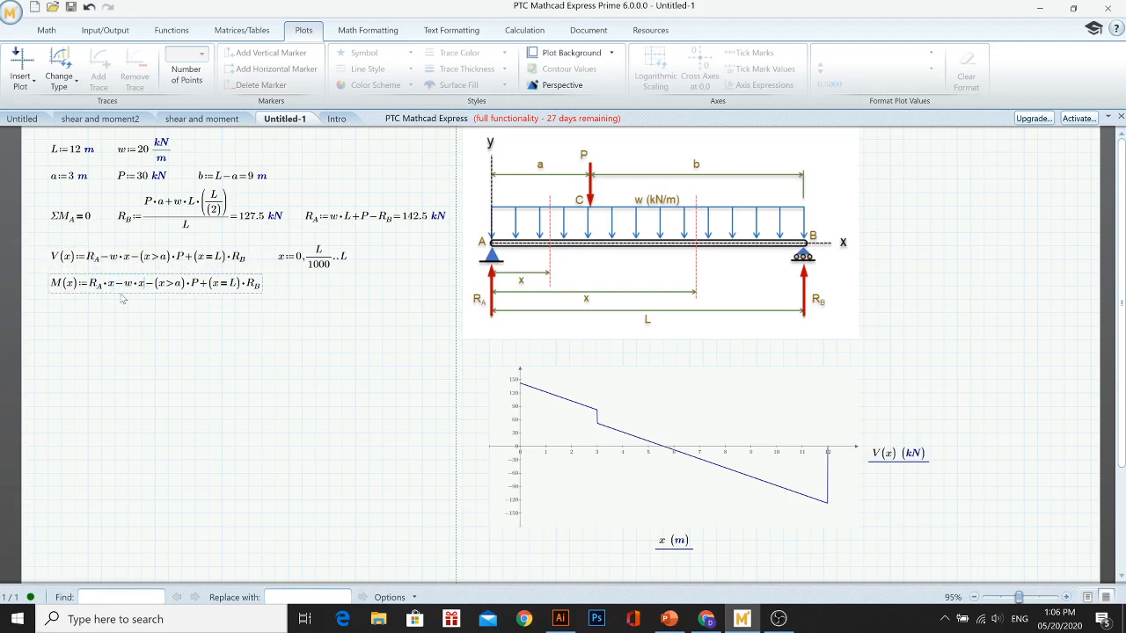
pyautogui.write('^')
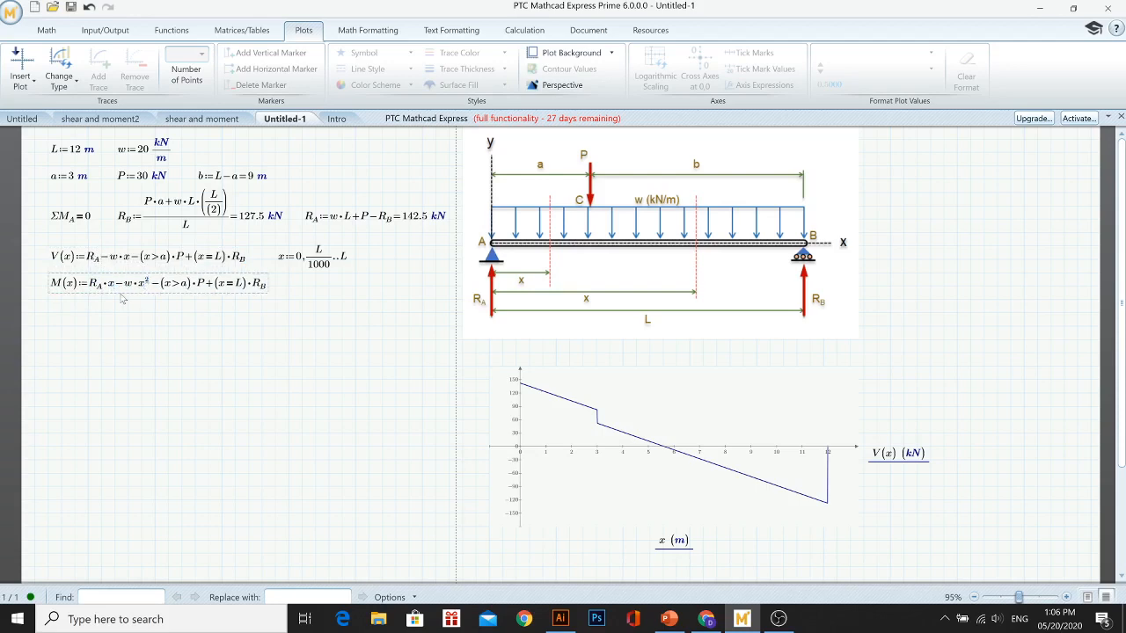
pyautogui.write('2')
pyautogui.write('/')
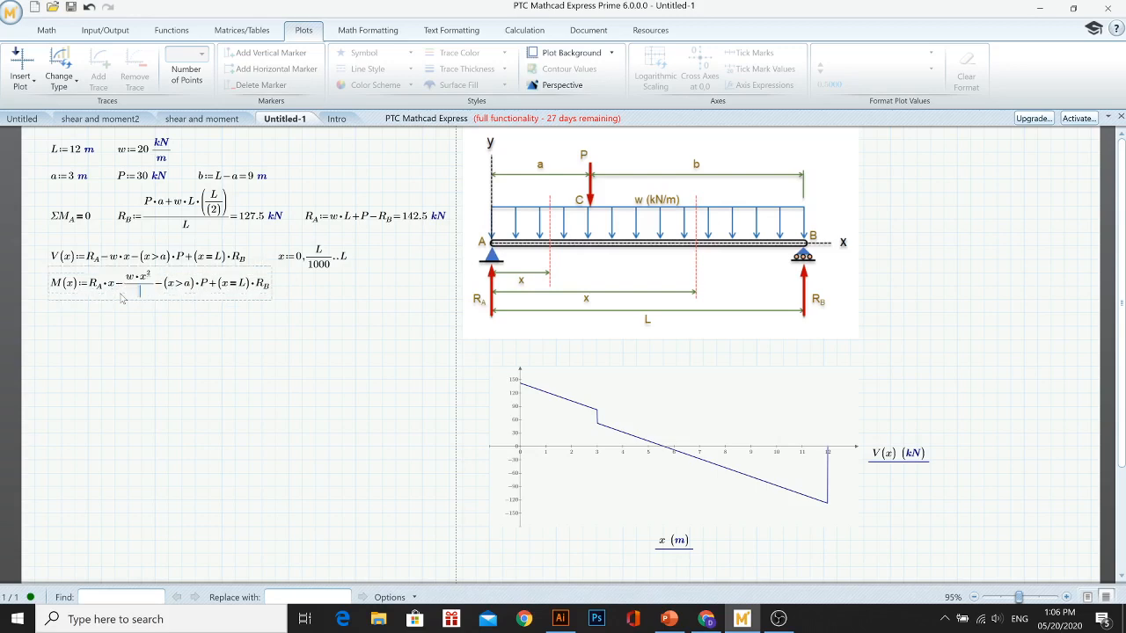
pyautogui.click(154, 327)
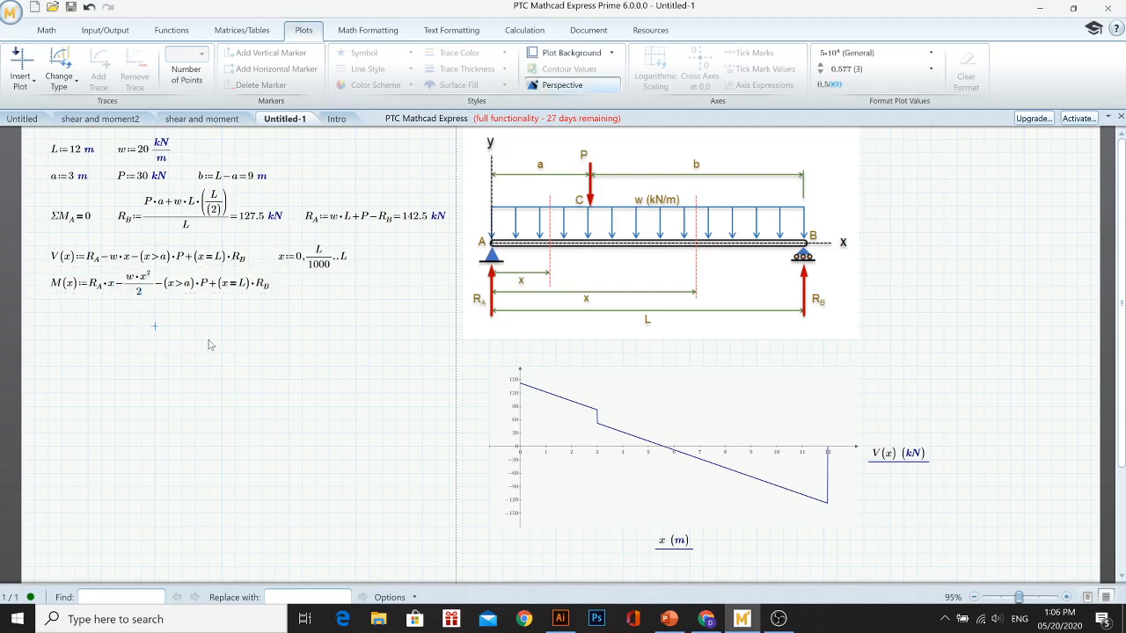
# Multiply the point load term (x>a)·P in M(x) by (x-a)
pyautogui.click(208, 293)
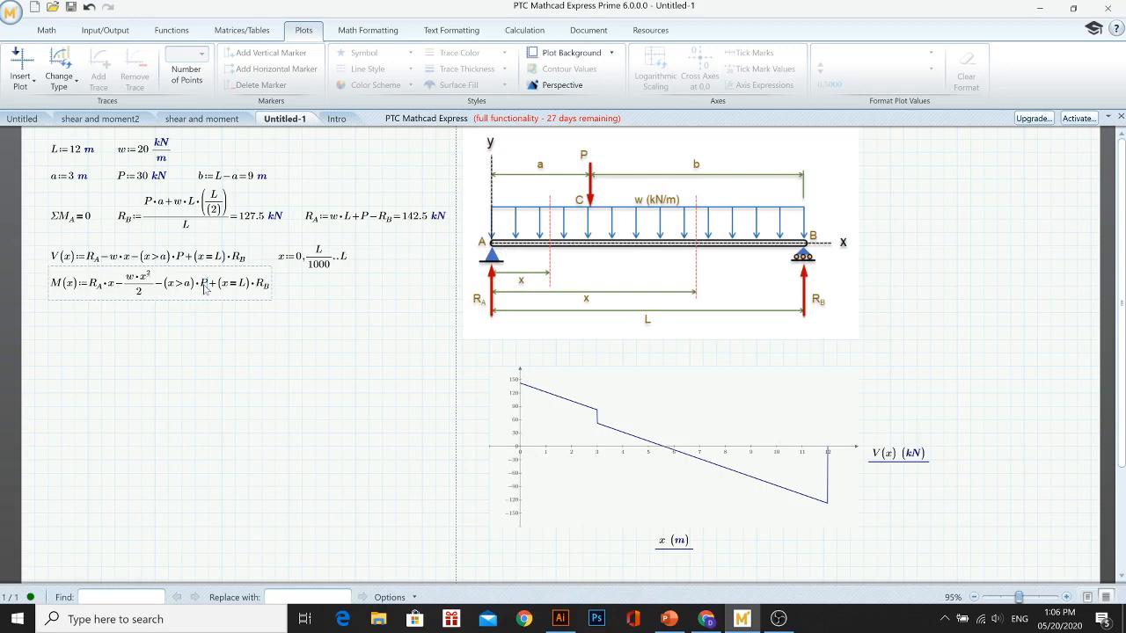
pyautogui.write('*(')
pyautogui.write('x-a')
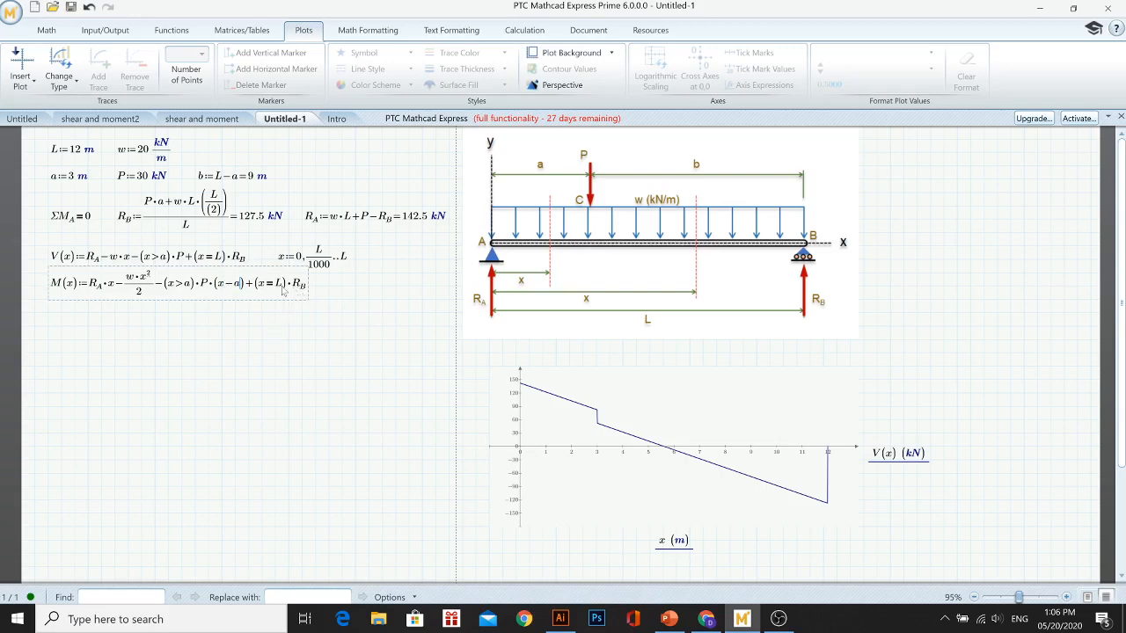
# Delete the (x=L)·R_B term from the end of the moment function M(x)
pyautogui.moveTo(255, 283); pyautogui.dragTo(290, 286)
pyautogui.press('Delete')
pyautogui.press('BackSpace')
pyautogui.click(301, 409)
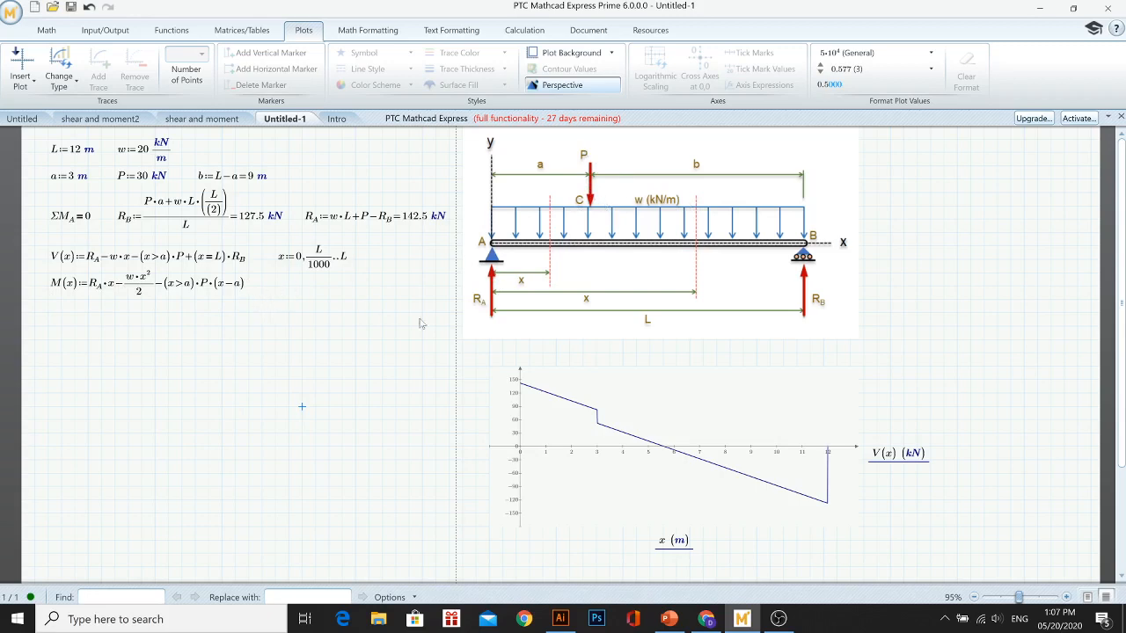
# Move the shear plot slightly up and left so it lines up beneath the beam diagram
pyautogui.click(606, 428)
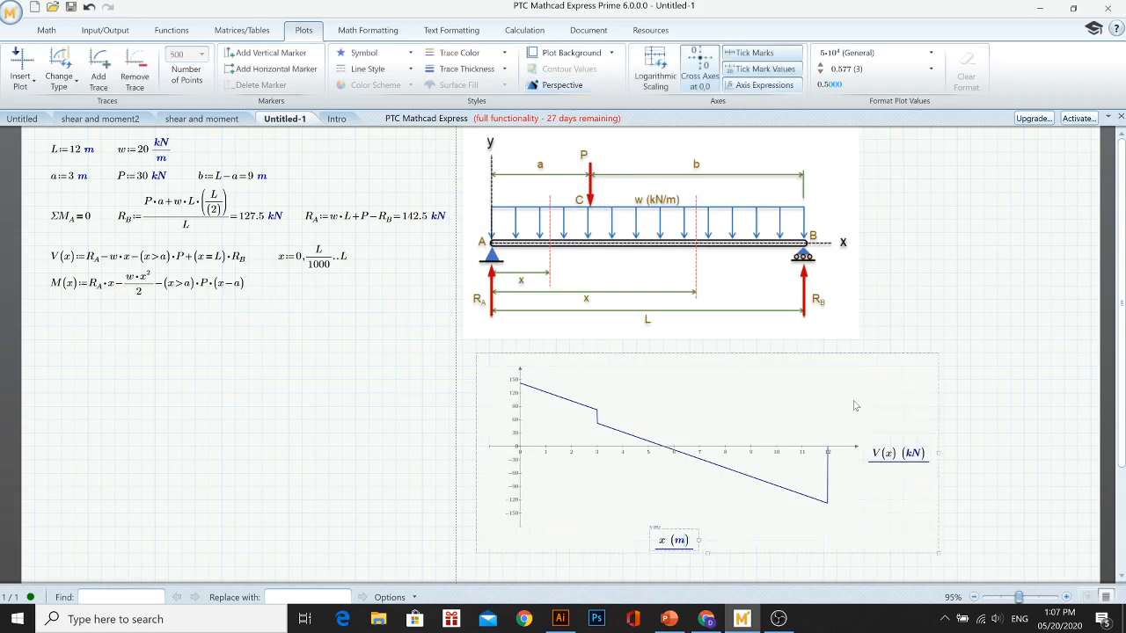
pyautogui.click(922, 393)
pyautogui.moveTo(921, 392); pyautogui.dragTo(909, 388)
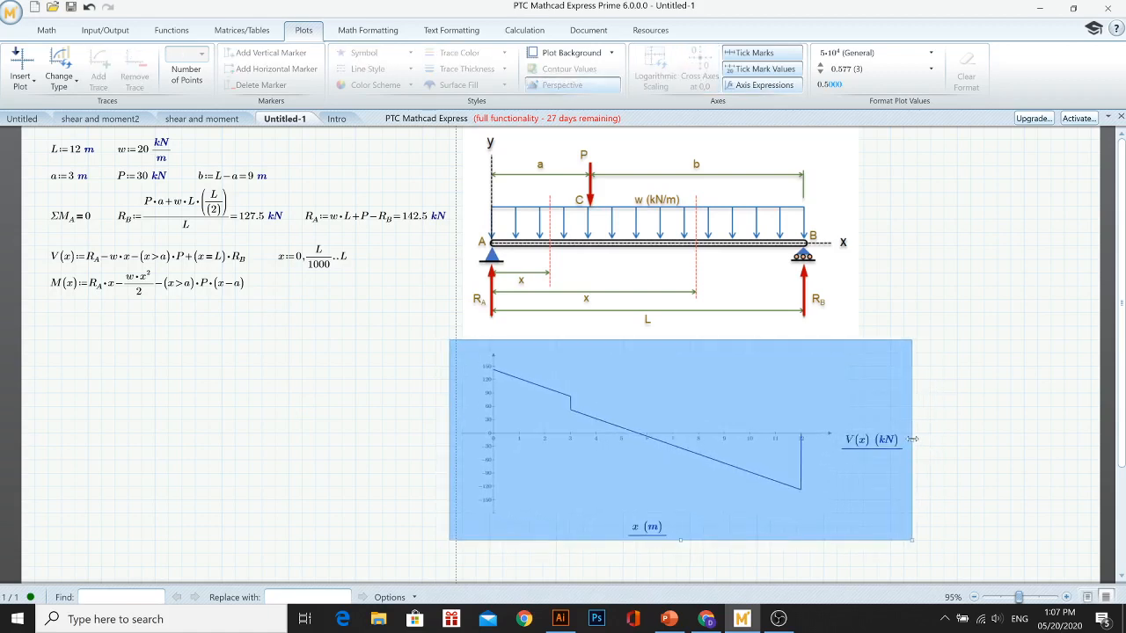
# Resize the beam diagram image slightly smaller so its span matches the plot below
pyautogui.click(836, 293)
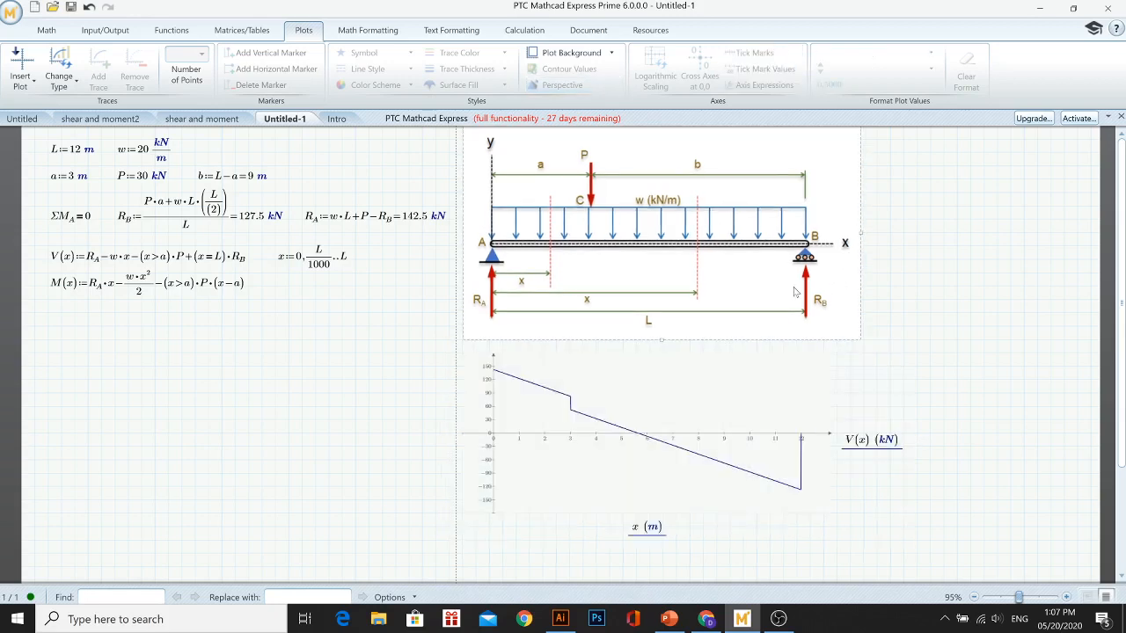
pyautogui.moveTo(861, 284); pyautogui.dragTo(869, 368)
pyautogui.moveTo(862, 319); pyautogui.dragTo(857, 220)
pyautogui.click(916, 312)
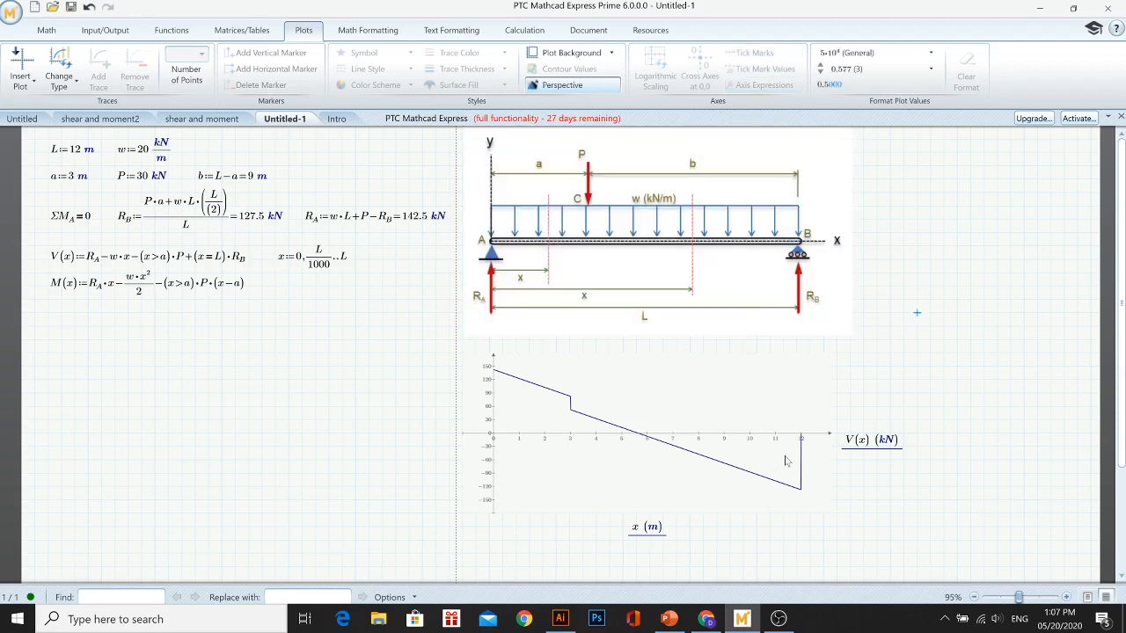
# Add a second y-axis trace to the plot for M(x) in kN·m
pyautogui.click(866, 474)
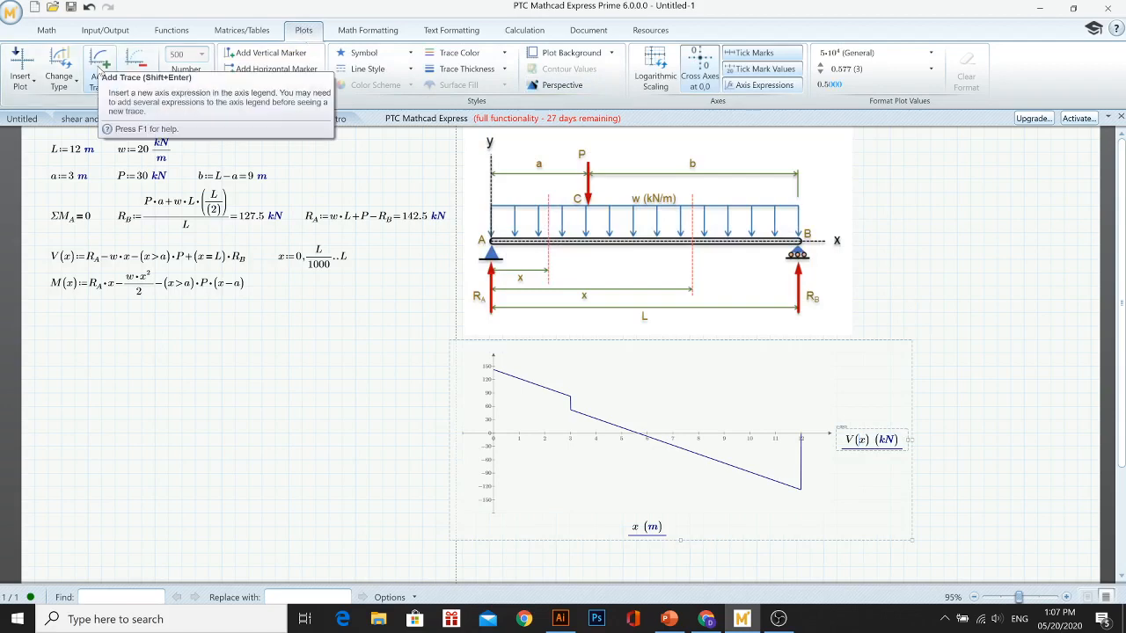
pyautogui.click(98, 74)
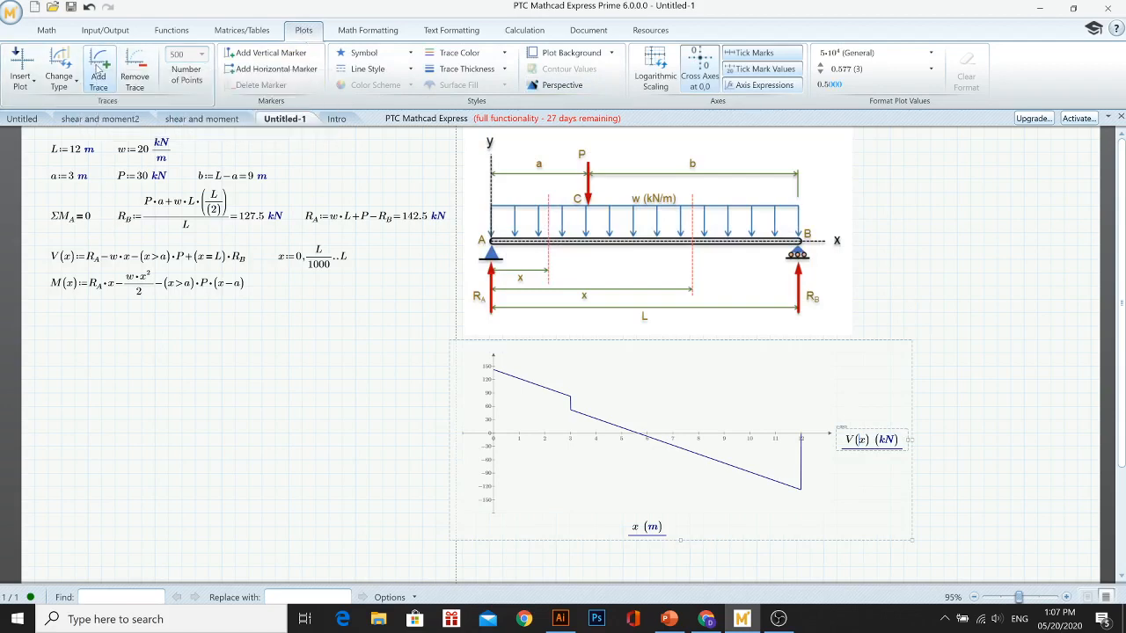
pyautogui.write('M')
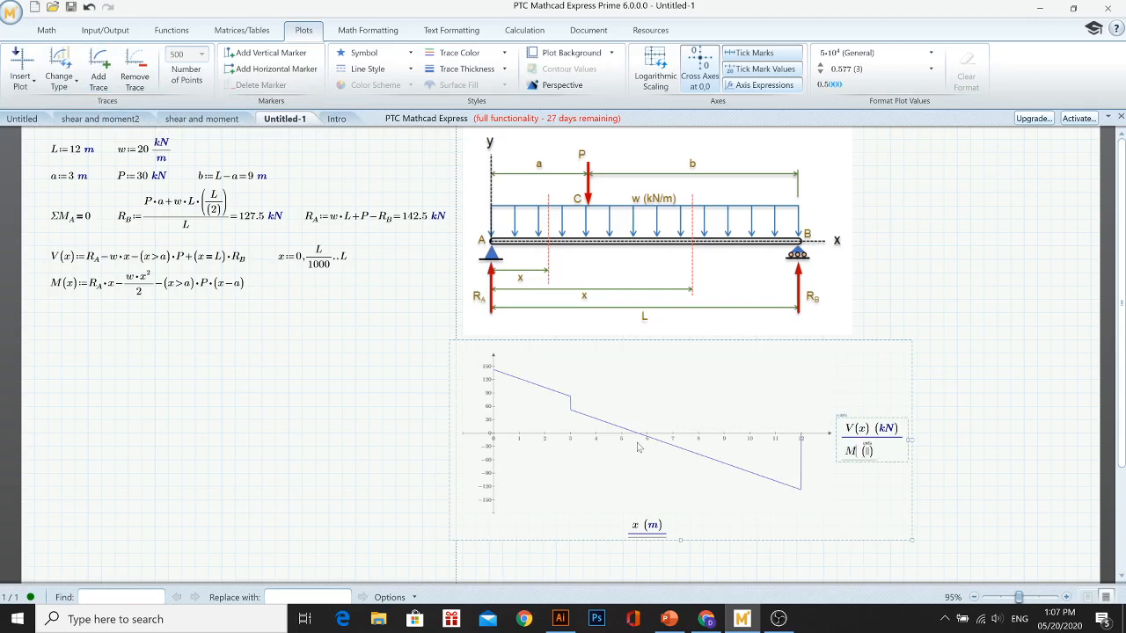
pyautogui.write('(x')
pyautogui.click(883, 451)
pyautogui.write('kN*m')
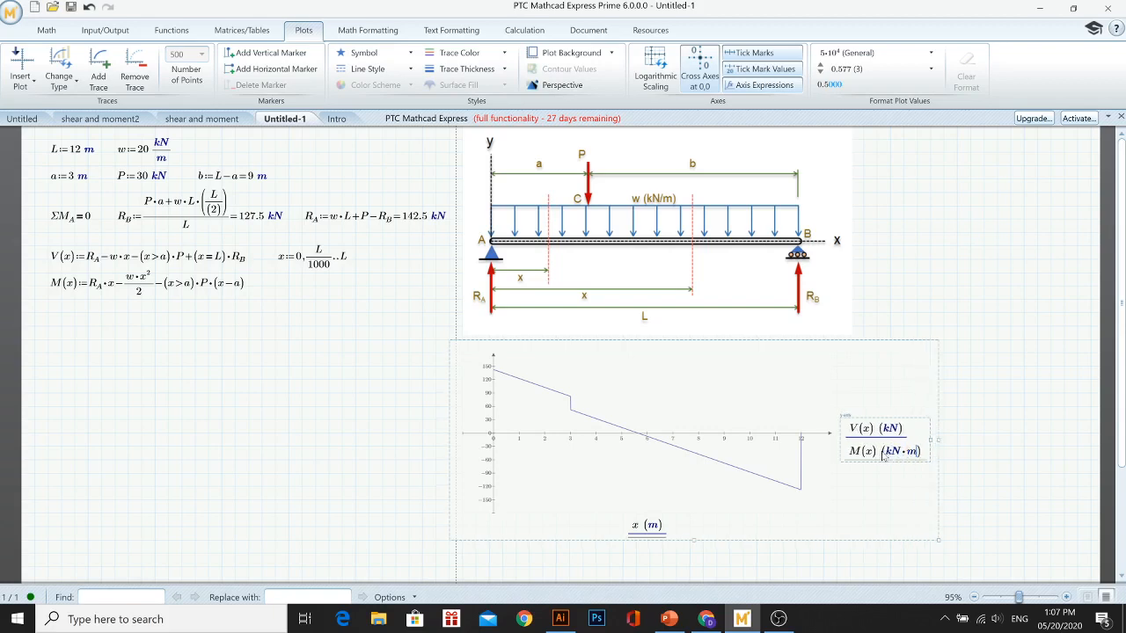
pyautogui.click(996, 478)
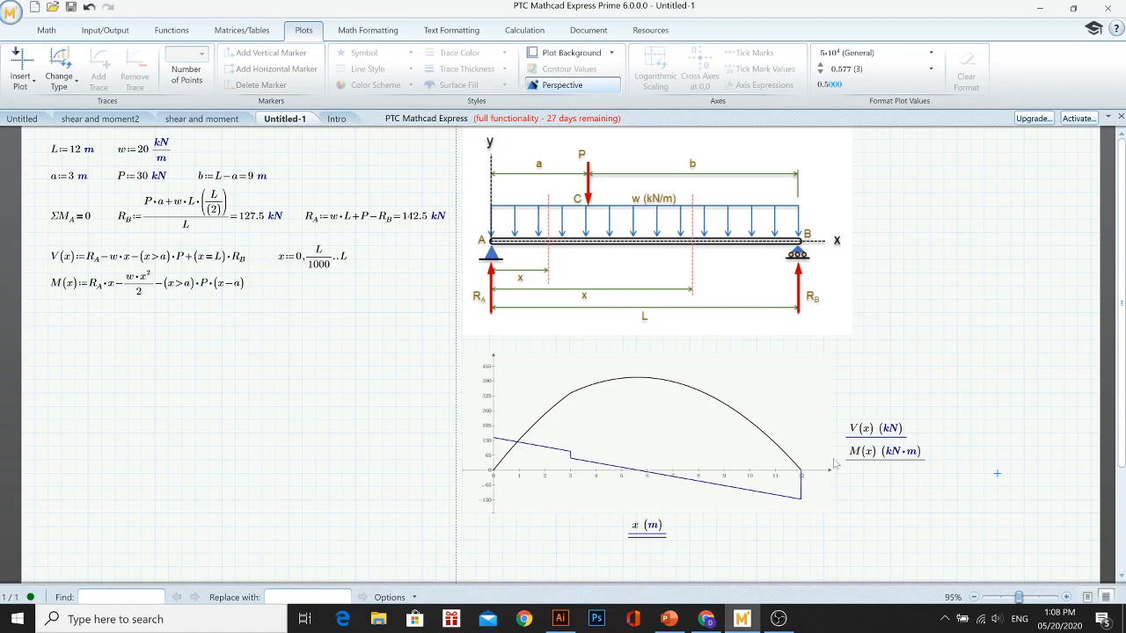
# Format the V(x) trace with a dark blue color and a thicker line
pyautogui.click(876, 437)
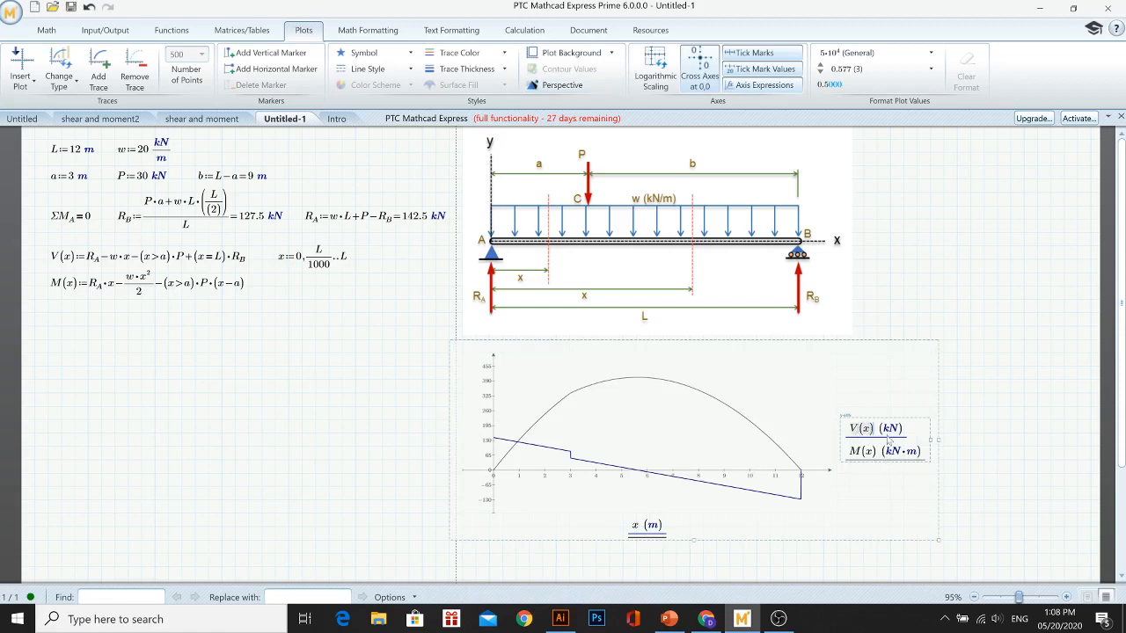
pyautogui.click(462, 53)
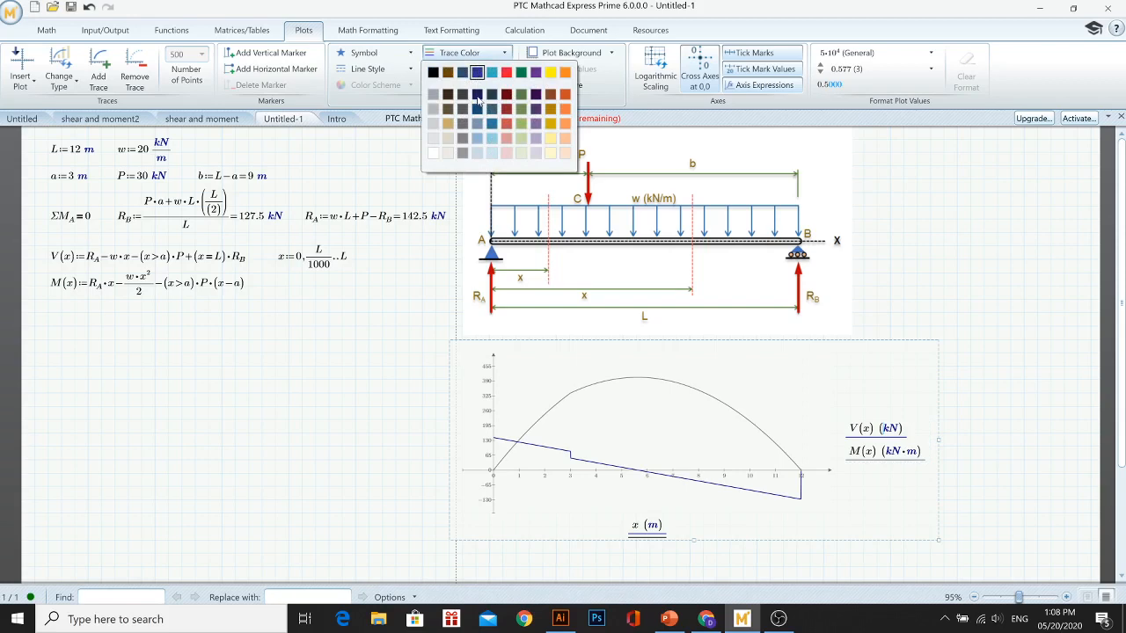
pyautogui.click(477, 99)
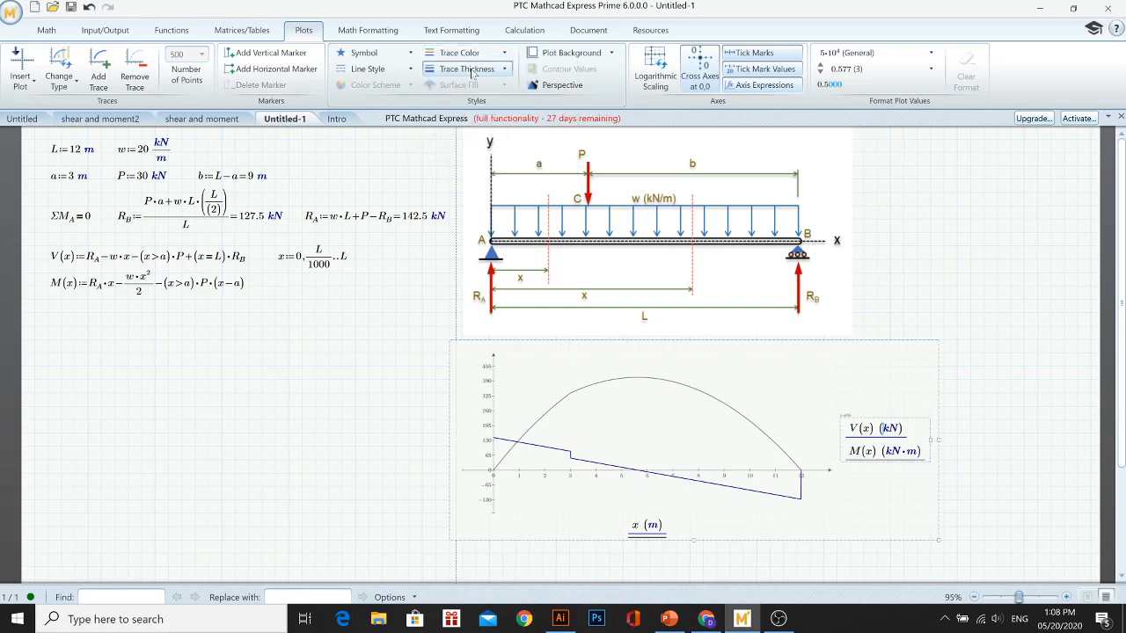
pyautogui.click(475, 70)
pyautogui.click(448, 126)
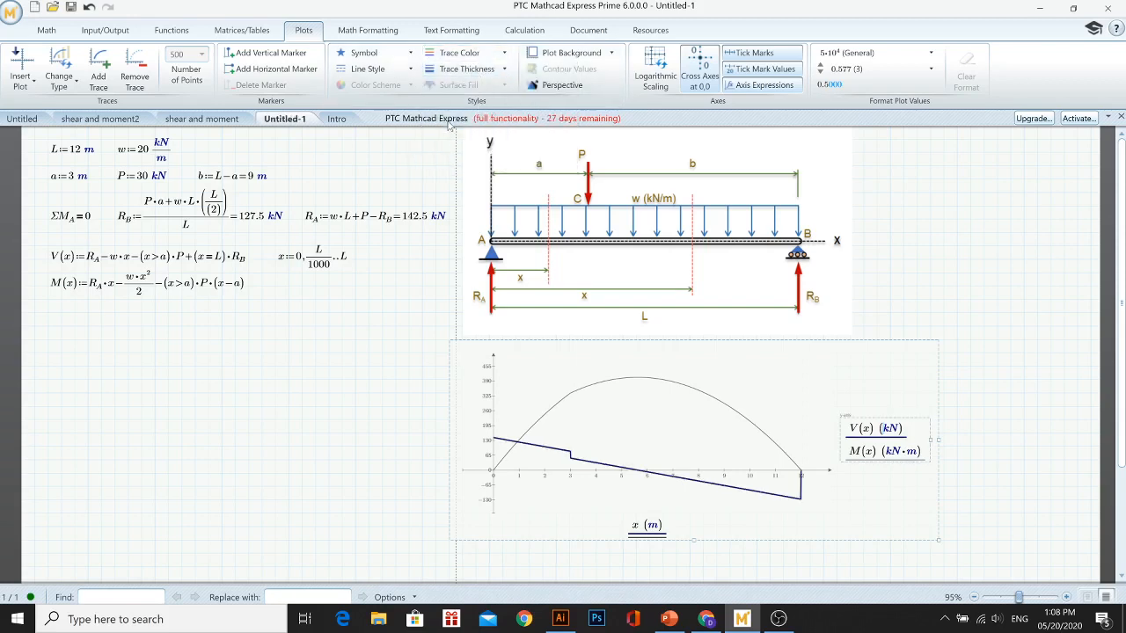
# Format the M(x) trace in red with a thick line, heavier than the V(x) trace
pyautogui.click(873, 453)
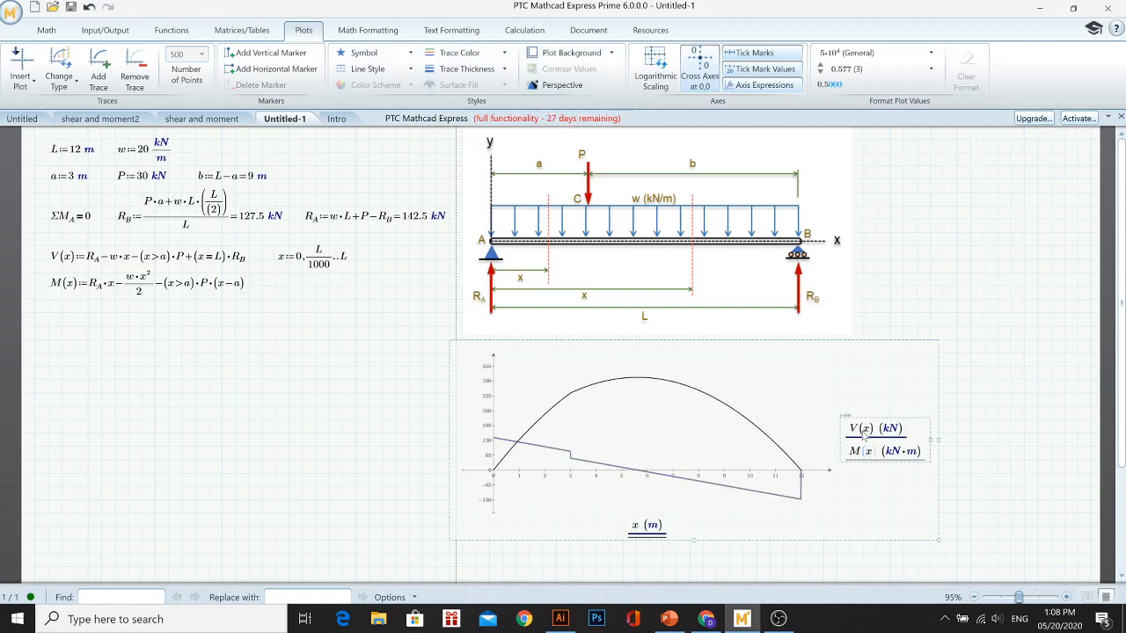
pyautogui.click(466, 52)
pyautogui.click(513, 80)
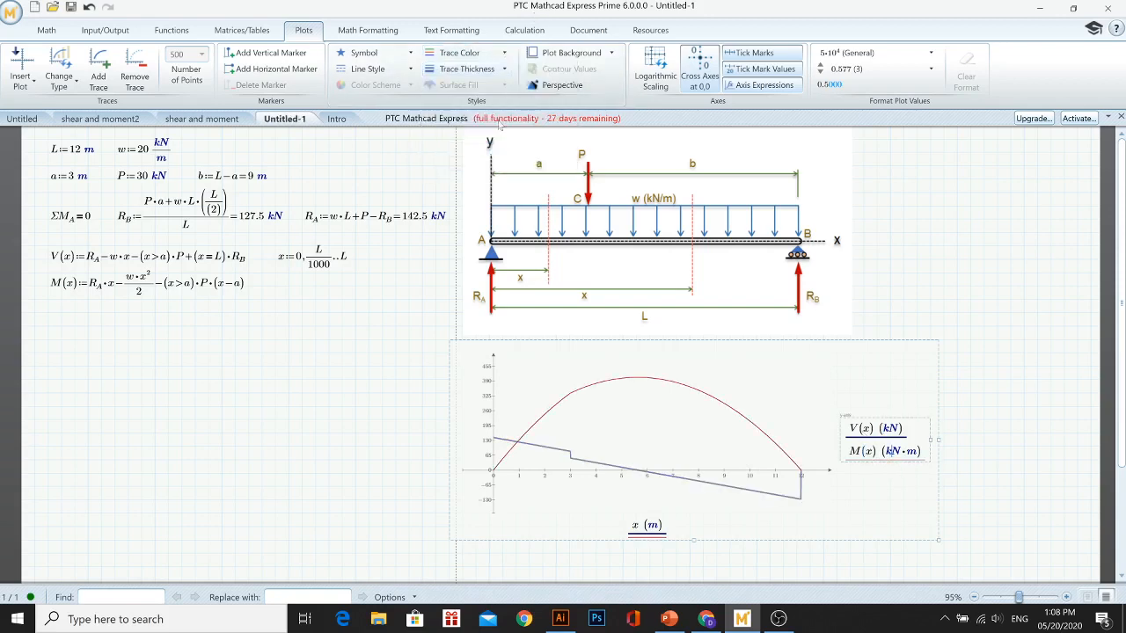
pyautogui.click(466, 68)
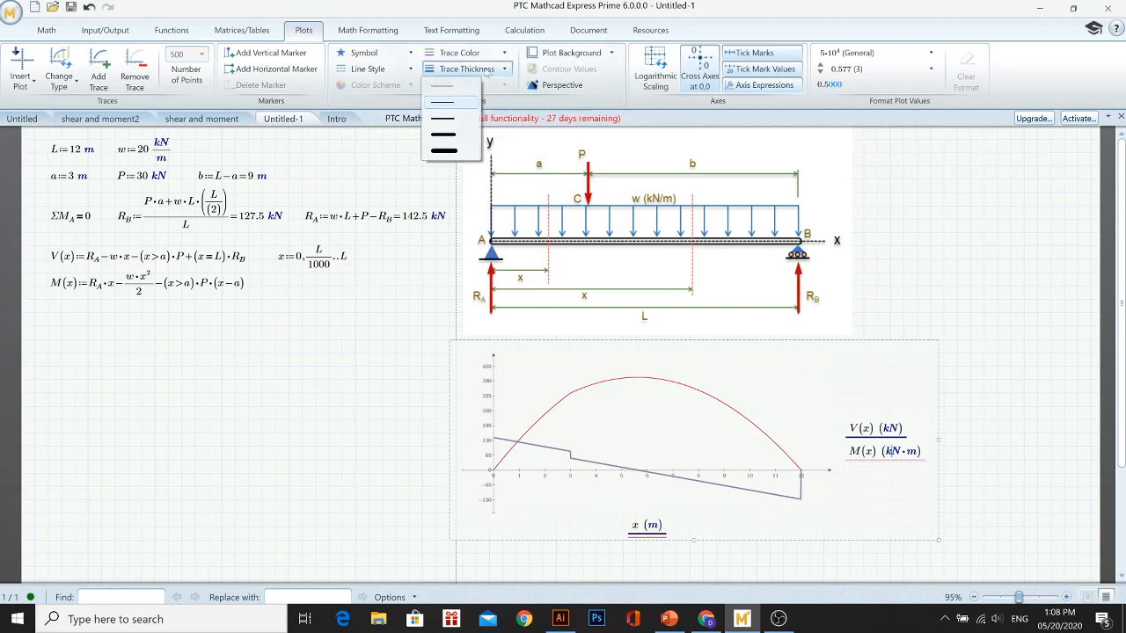
pyautogui.click(442, 124)
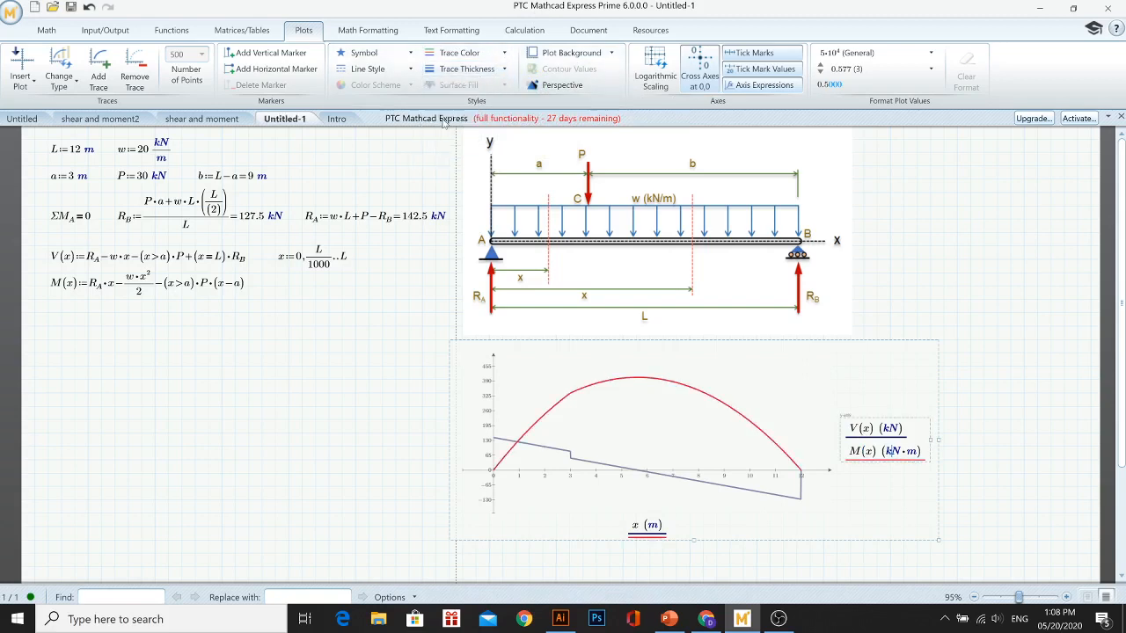
pyautogui.click(483, 70)
pyautogui.click(448, 136)
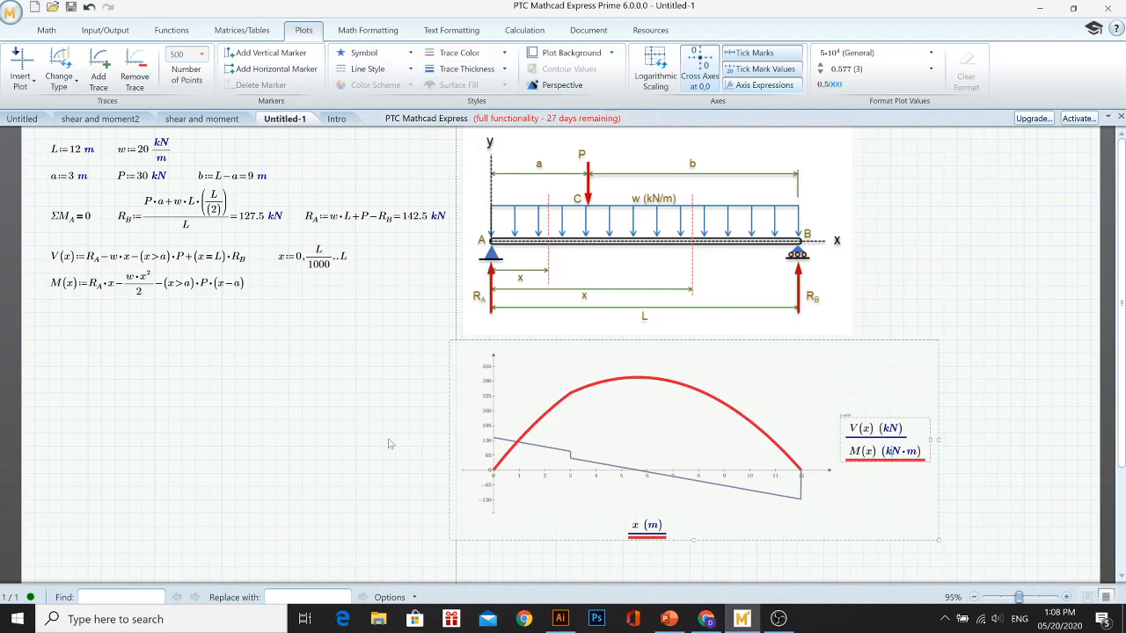
pyautogui.click(388, 442)
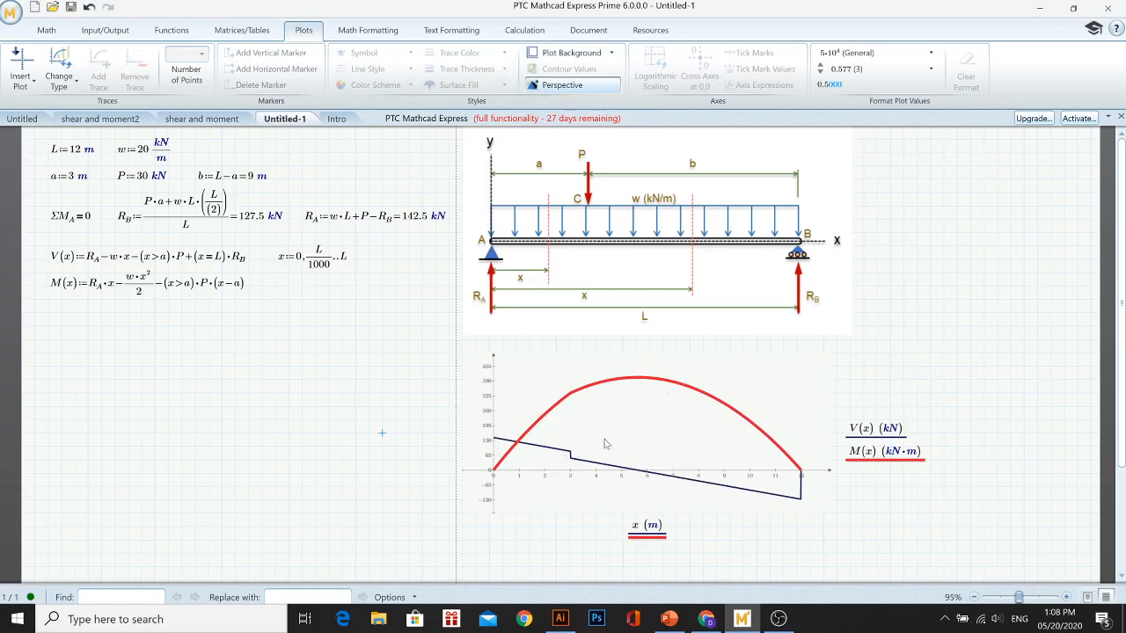
# Scale the V(x) trace by changing its plot unit to kN·.5
pyautogui.click(915, 458)
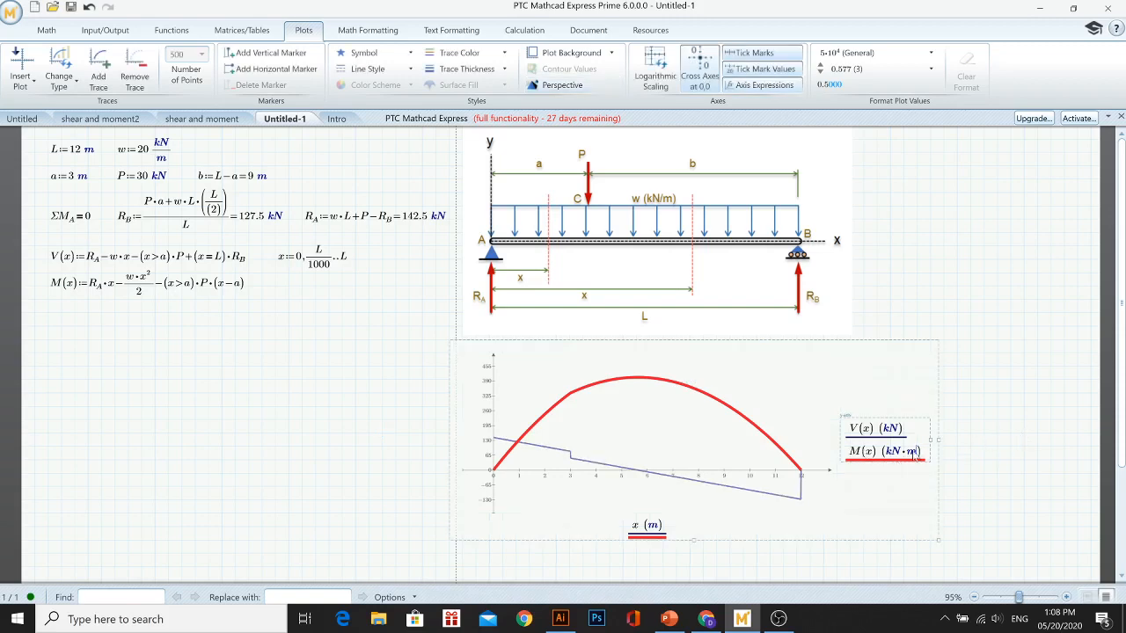
pyautogui.click(900, 431)
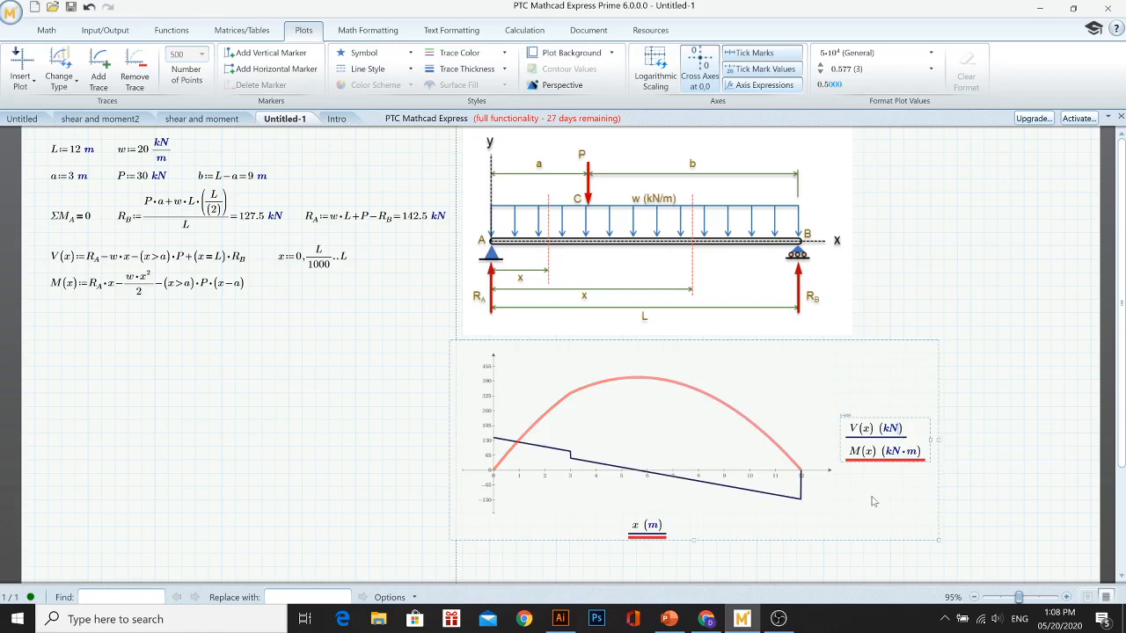
pyautogui.write('*')
pyautogui.write('.5')
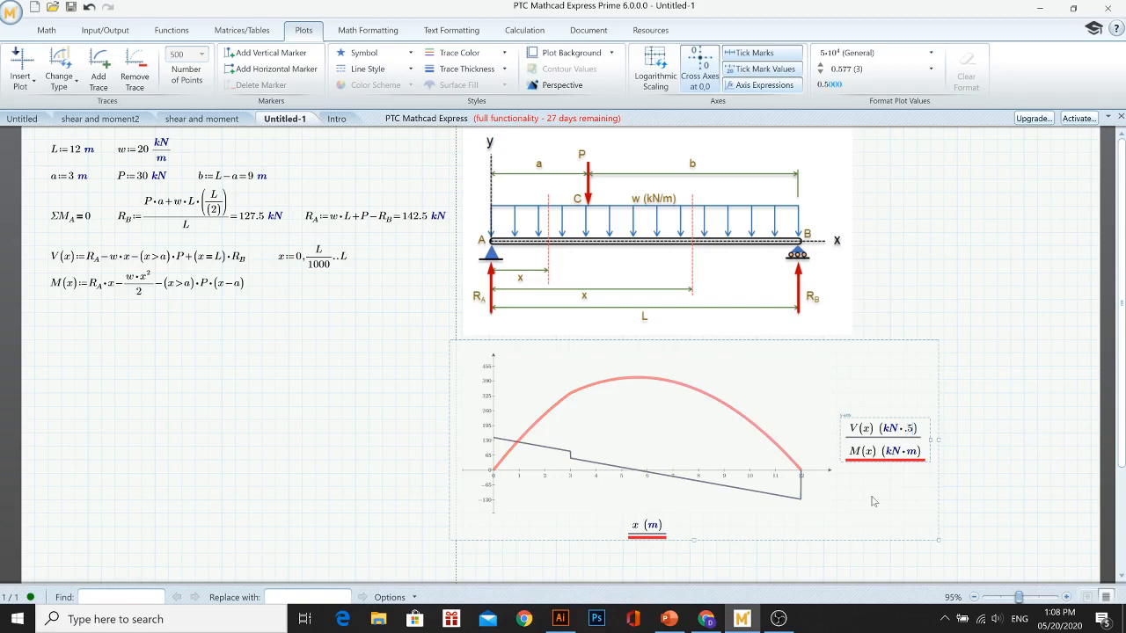
pyautogui.click(1002, 477)
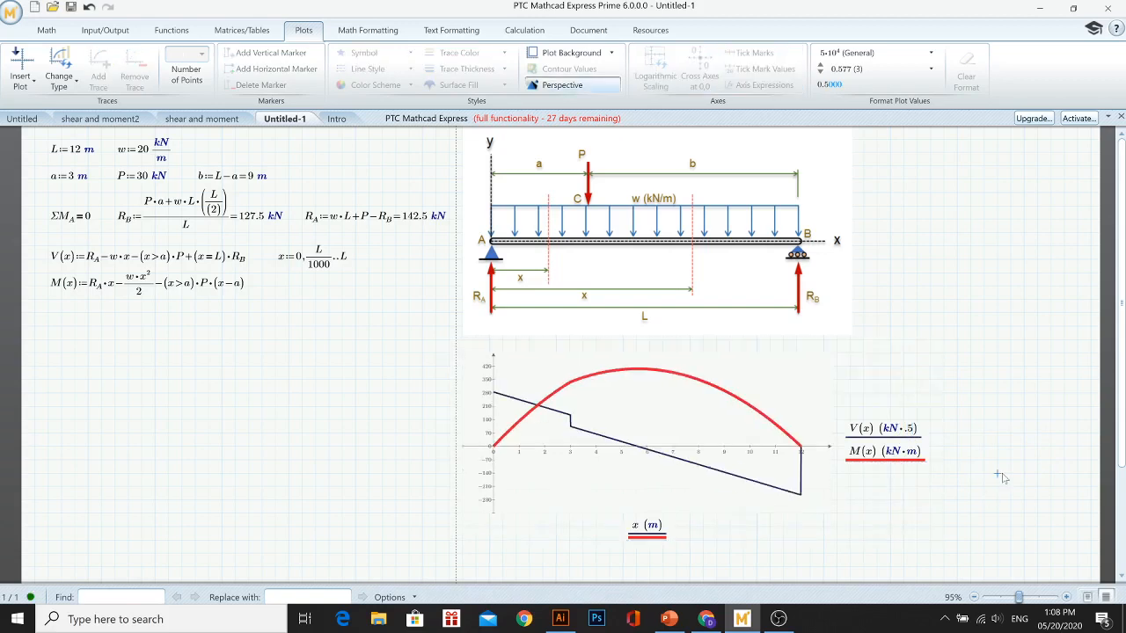
# Try factors of 5 and .1 in the V(x) trace's plot unit, and restore kN·.5
pyautogui.click(915, 435)
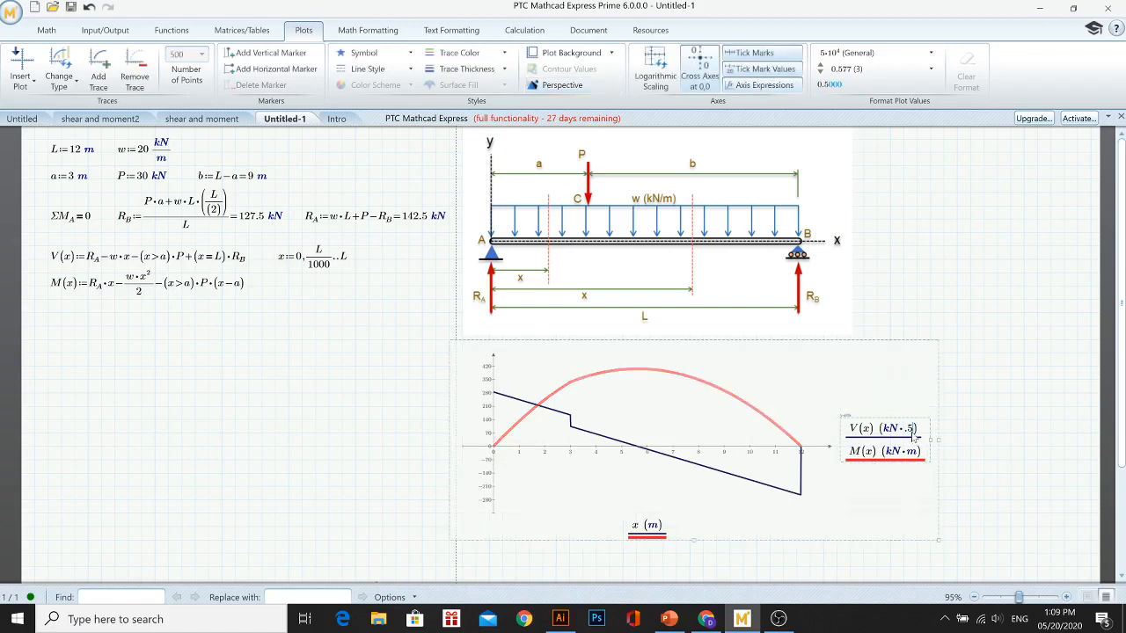
pyautogui.press('BackSpace')
pyautogui.press('BackSpace')
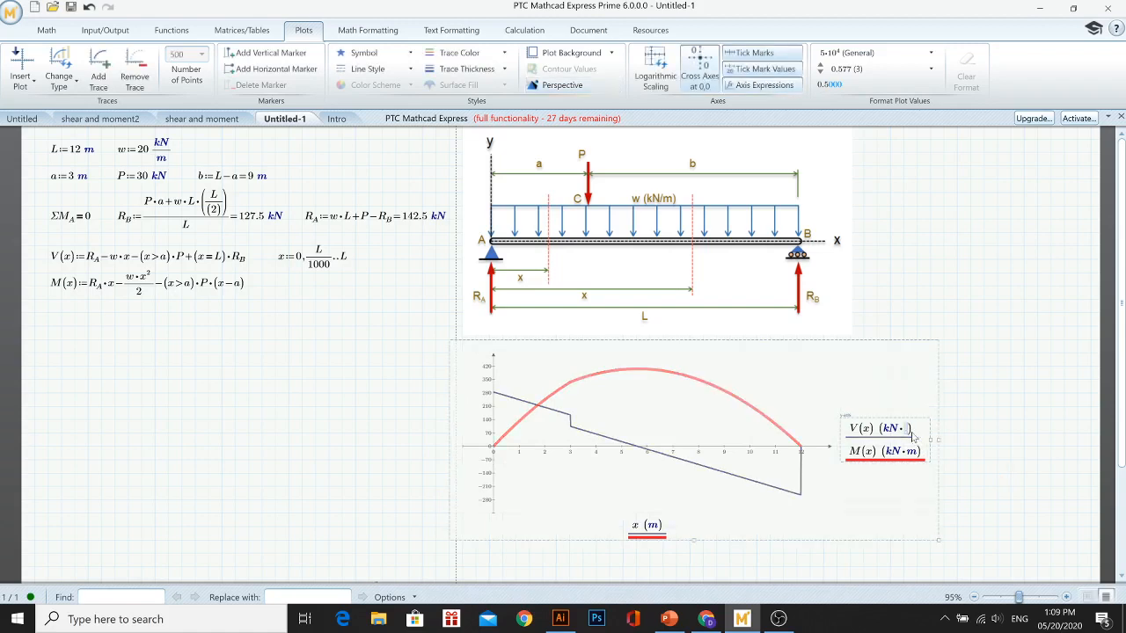
pyautogui.click(997, 379)
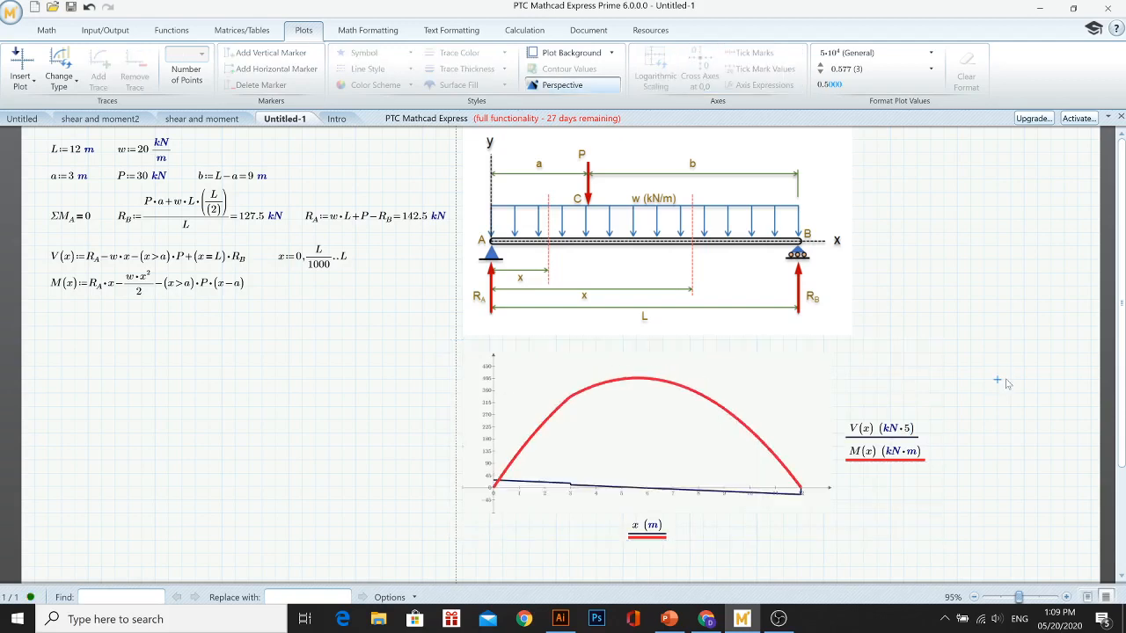
pyautogui.click(911, 437)
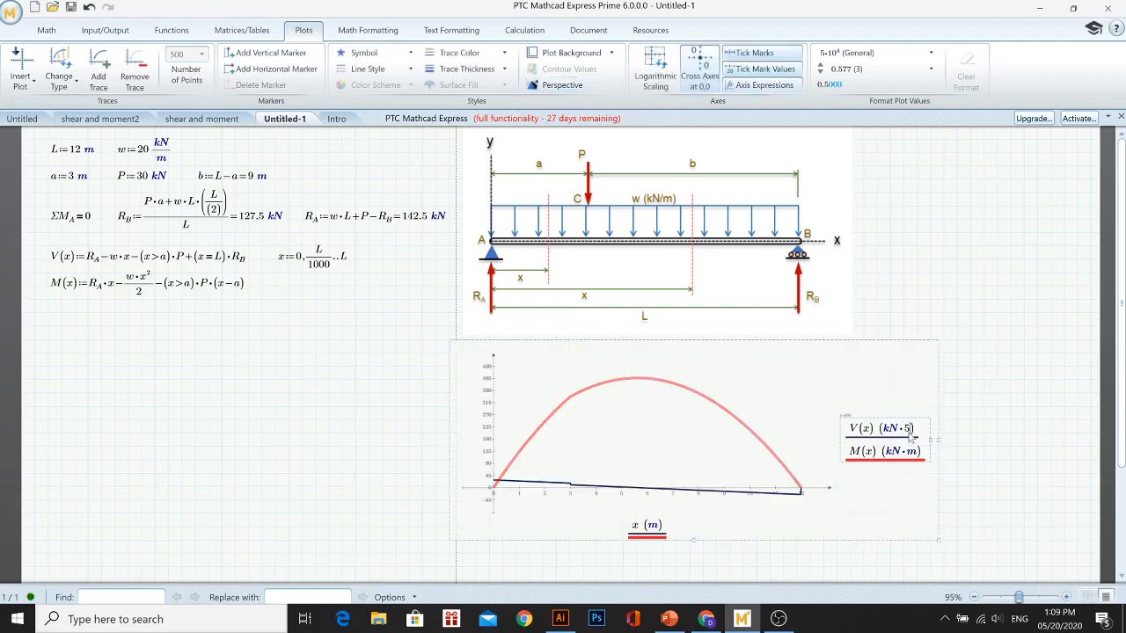
pyautogui.press('BackSpace')
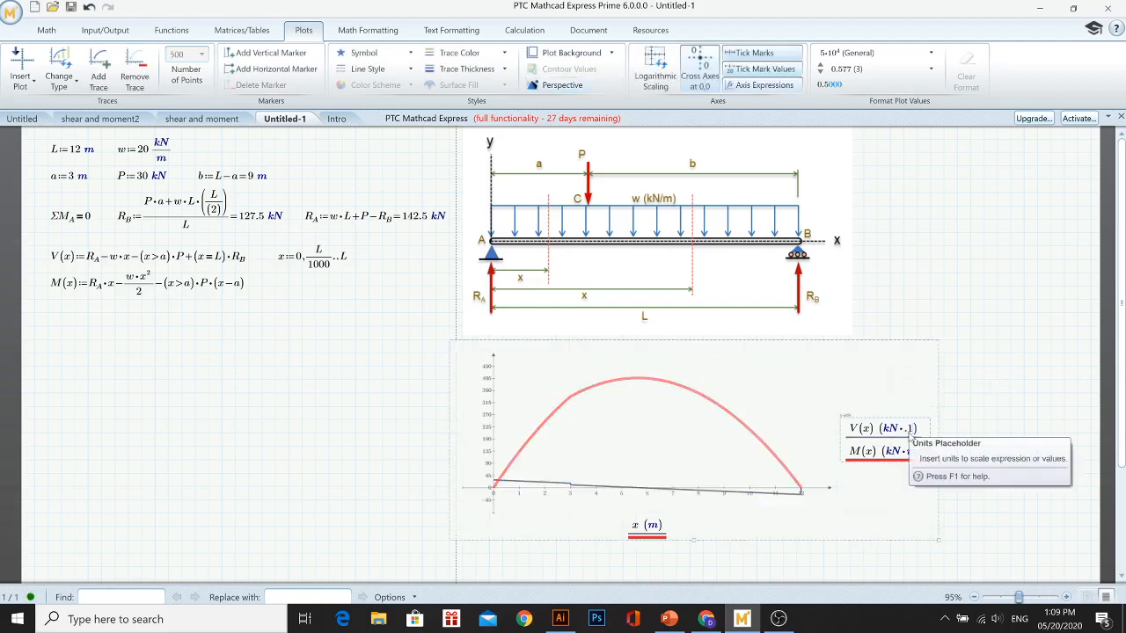
pyautogui.click(983, 353)
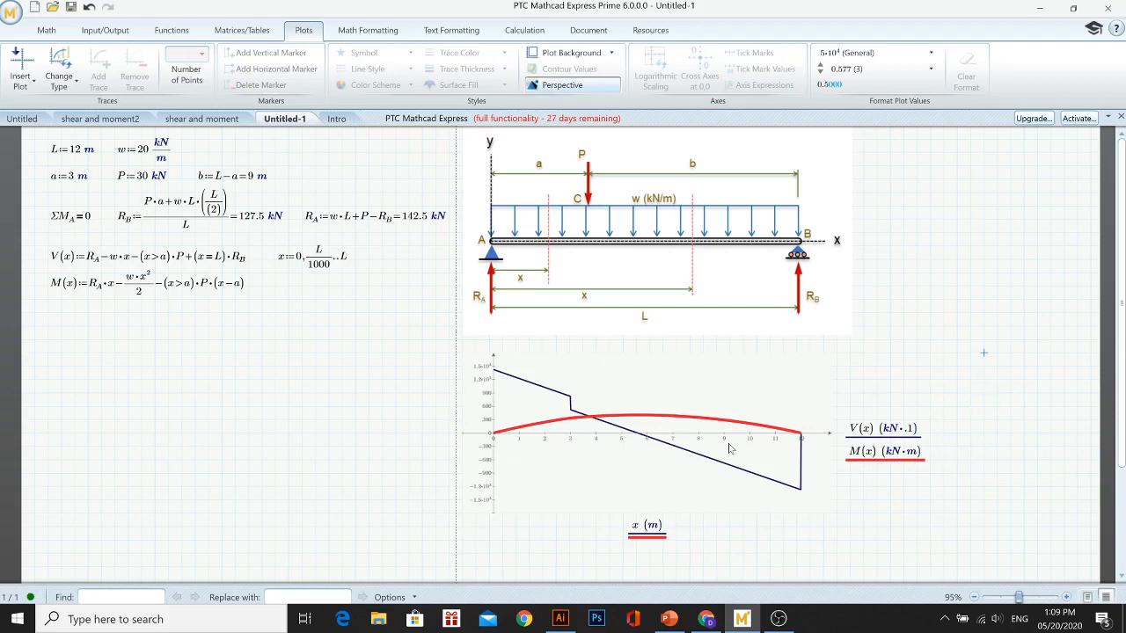
pyautogui.click(907, 439)
pyautogui.press('BackSpace')
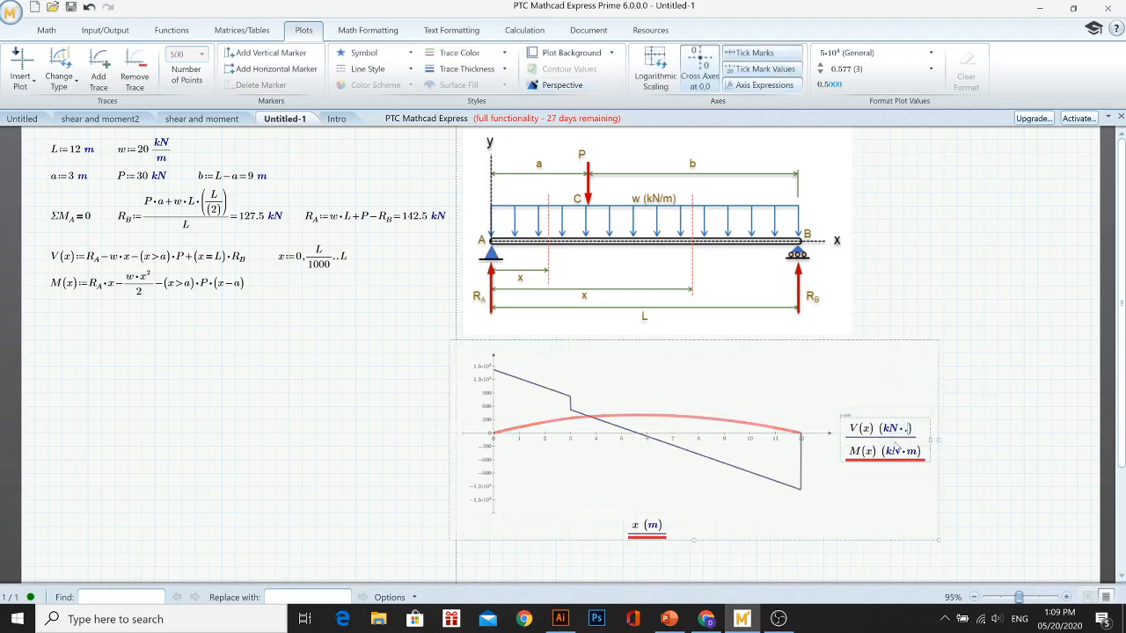
pyautogui.click(983, 486)
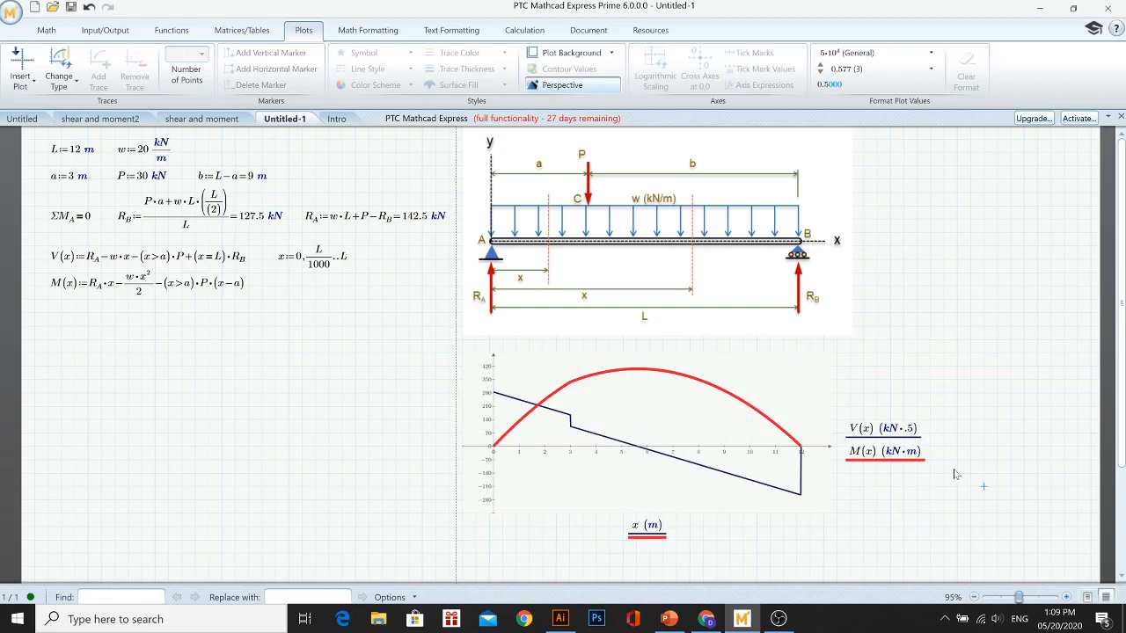
# Set the point load P to 0 kN so that only the uniform load acts on the beam
pyautogui.click(144, 178)
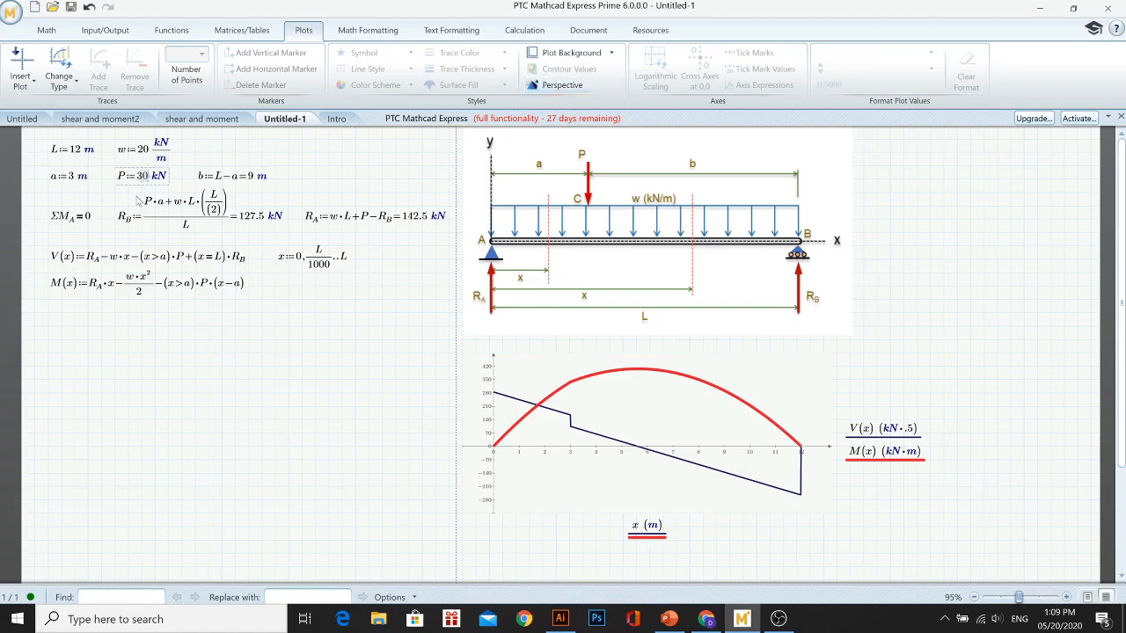
pyautogui.write('0')
pyautogui.click(267, 402)
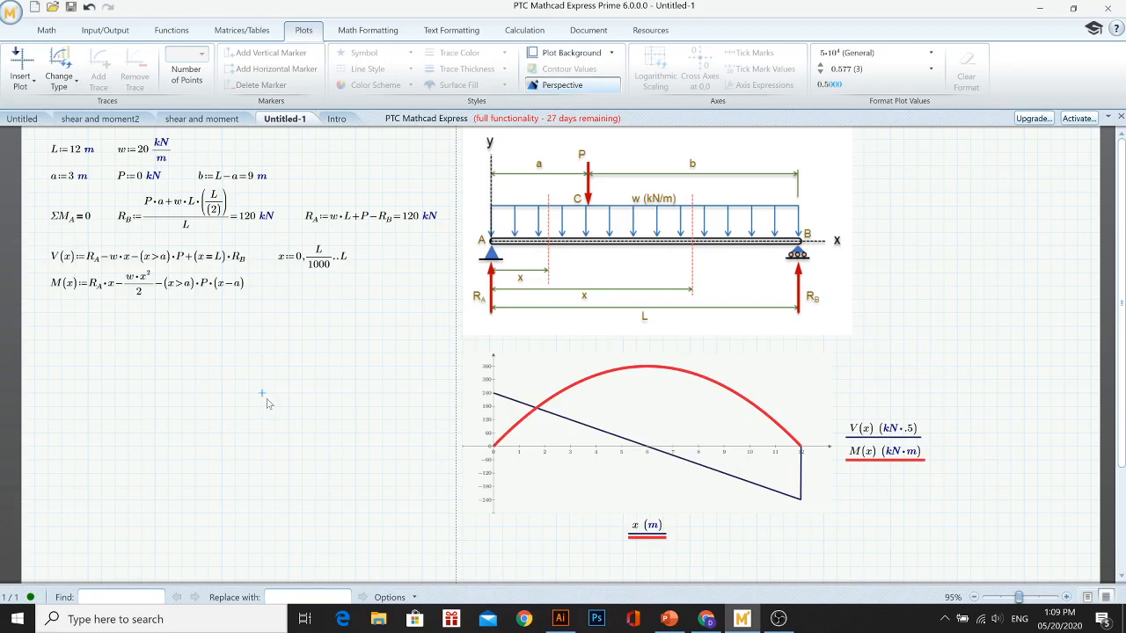
# Evaluate w·L²/8 in the blank area below the function definitions, with the result in kN·m
pyautogui.click(140, 352)
pyautogui.click(287, 352)
pyautogui.write('w*')
pyautogui.write('L')
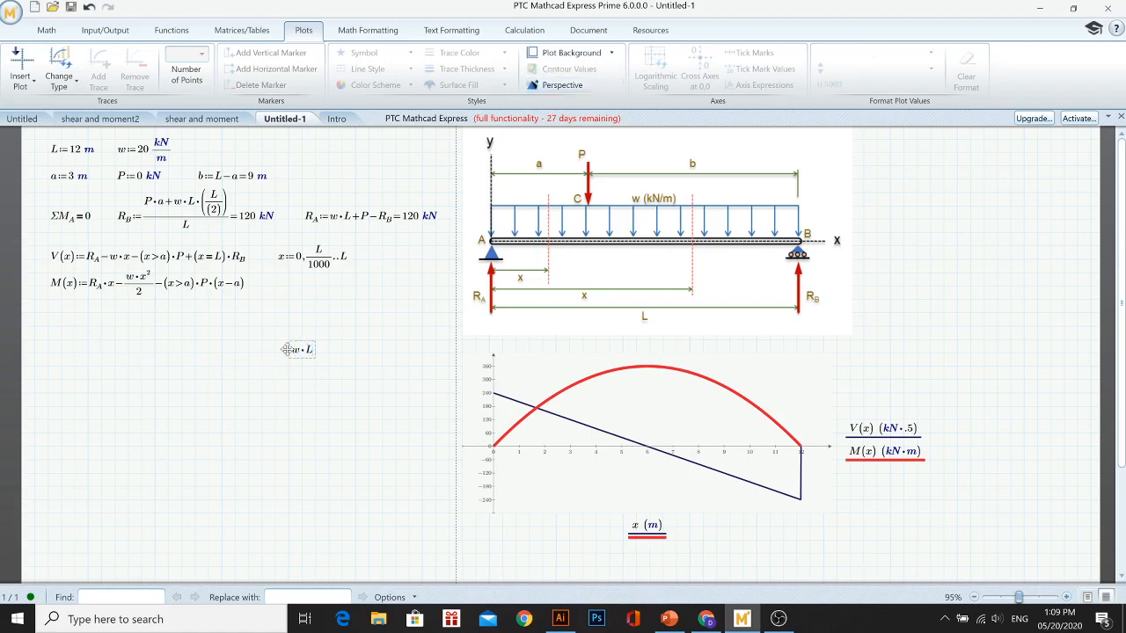
pyautogui.write('^2')
pyautogui.press('space')
pyautogui.press('space')
pyautogui.write('/8=(3.6·10^5)·J')
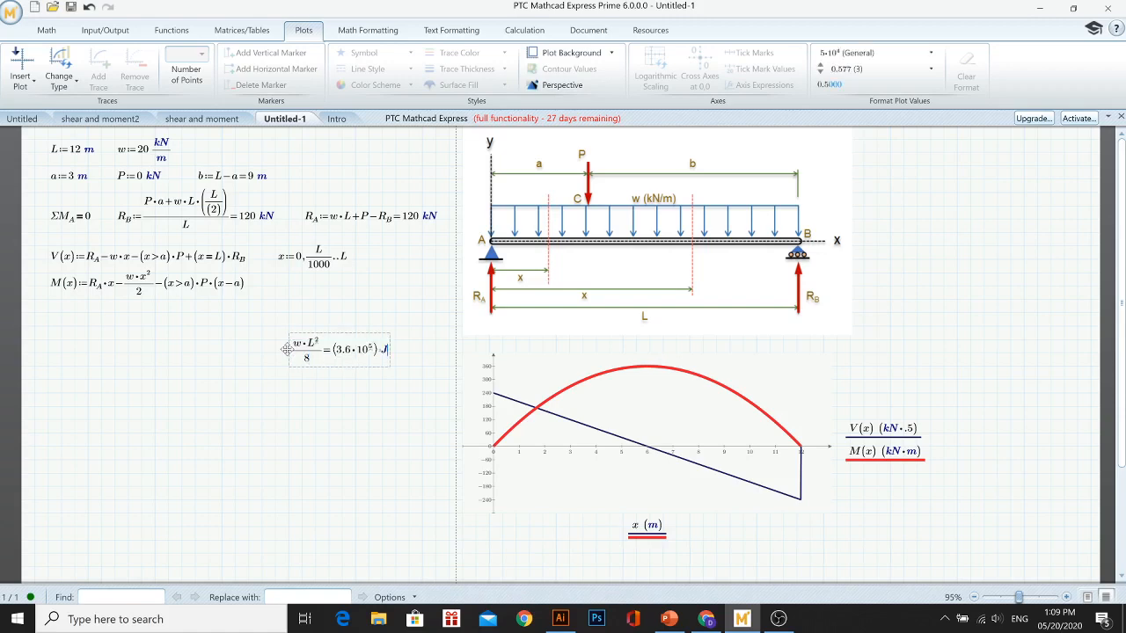
pyautogui.press('BackSpace')
pyautogui.write('kN*m')
pyautogui.click(343, 448)
# Evaluate the midspan moment M(0.5·L) directly below the w·L²/8 check, with the result in kN·m
pyautogui.click(288, 380)
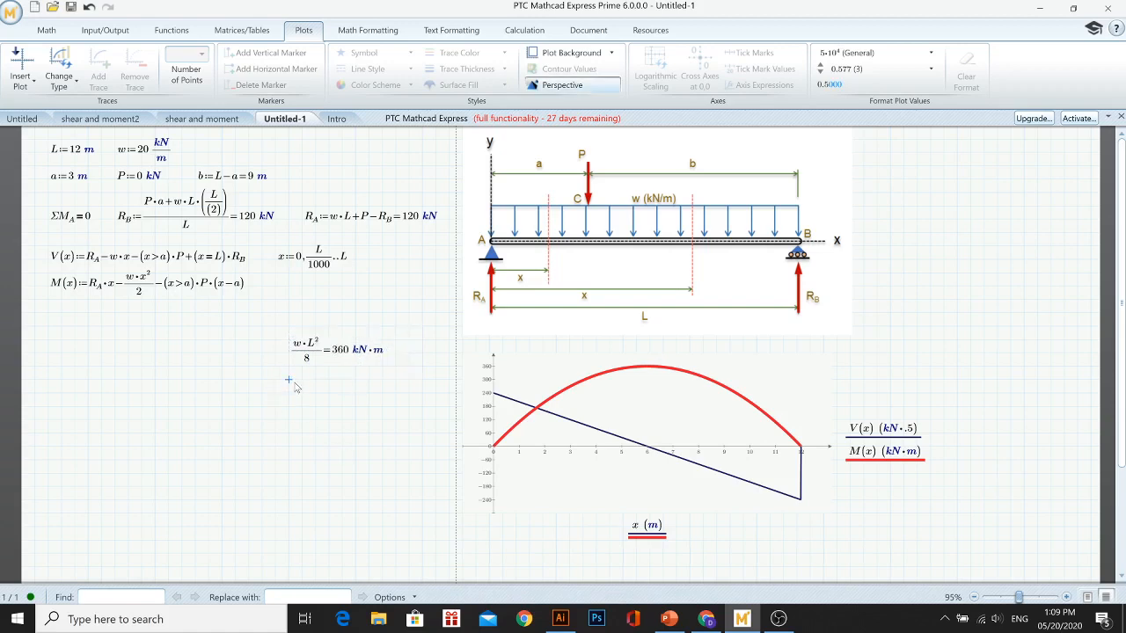
pyautogui.write('M(')
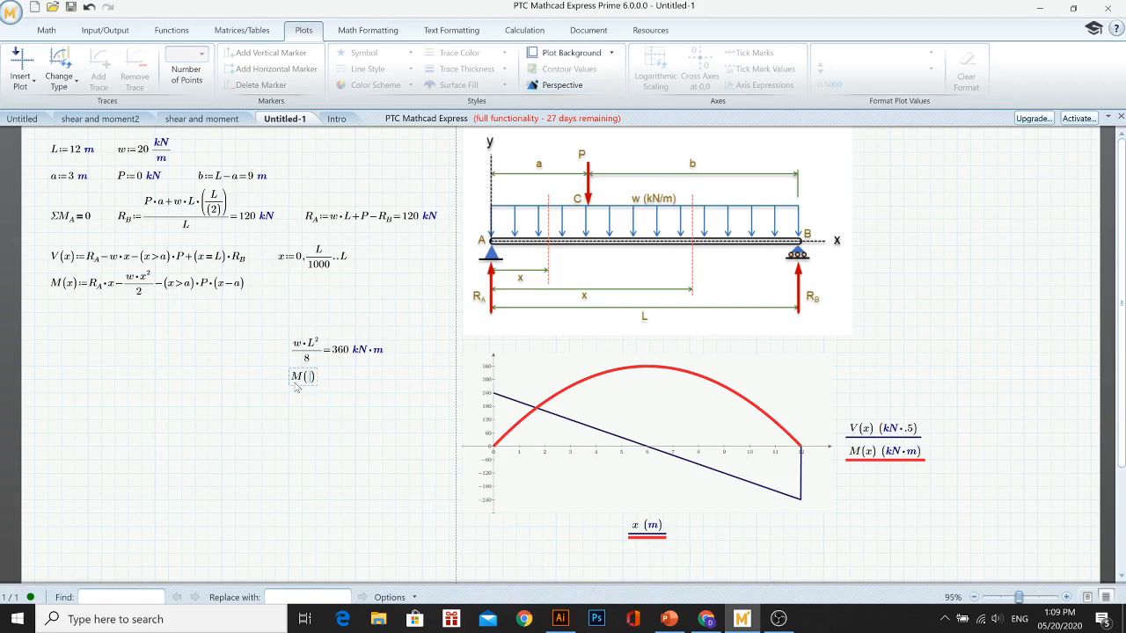
pyautogui.write('0.5*L')
pyautogui.write('=(3.6·10⁵)·J')
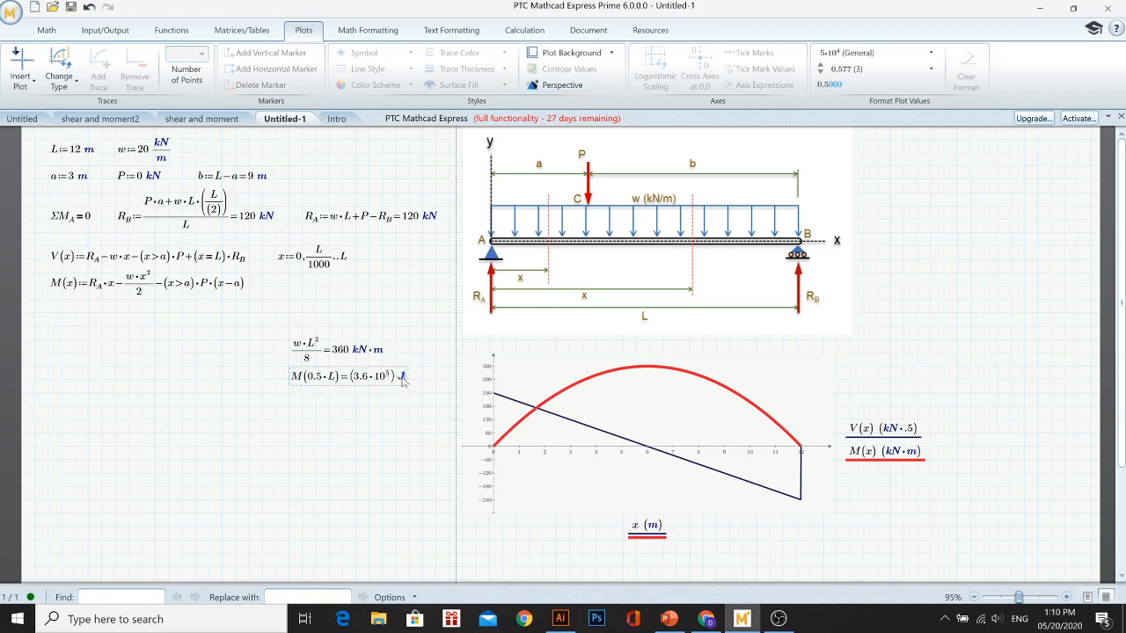
pyautogui.click(402, 377)
pyautogui.press('BackSpace')
pyautogui.write('kN*m')
pyautogui.click(381, 445)
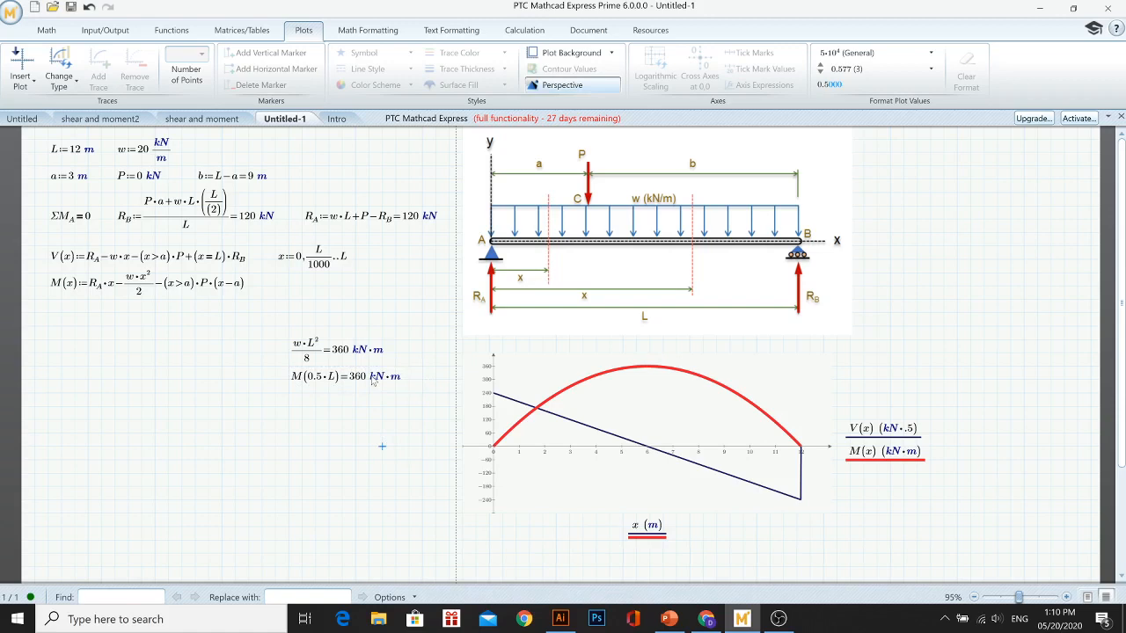
# Try point load P values of 20 kN and 50 kN to compare the shear and moment diagrams
pyautogui.click(138, 178)
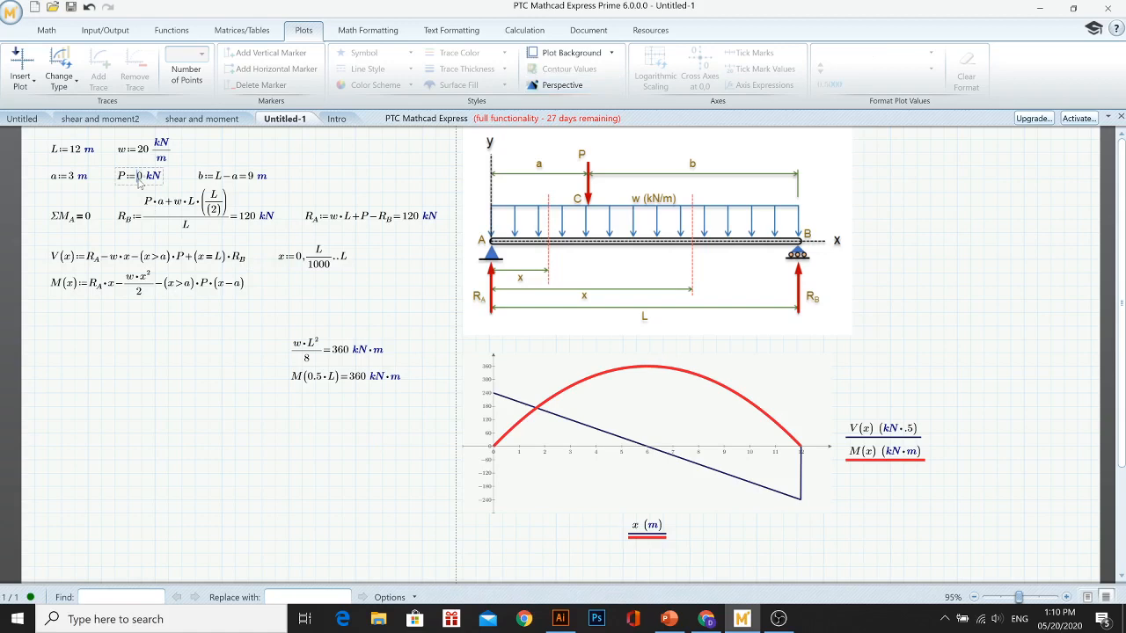
pyautogui.write('20')
pyautogui.click(172, 460)
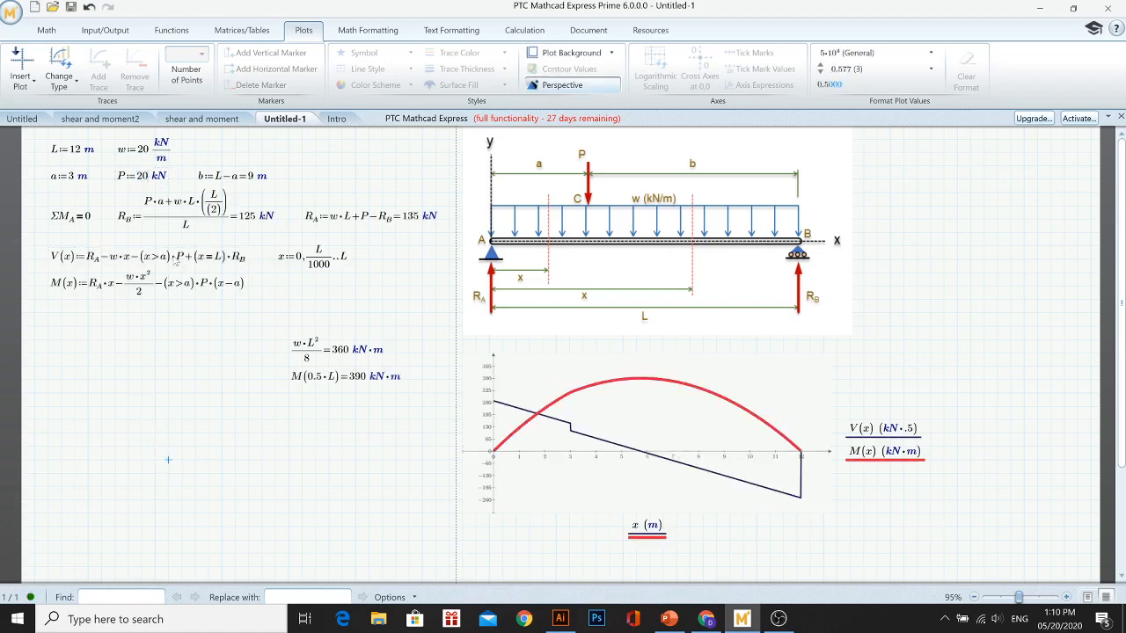
pyautogui.click(144, 181)
pyautogui.press('BackSpace')
pyautogui.write('5')
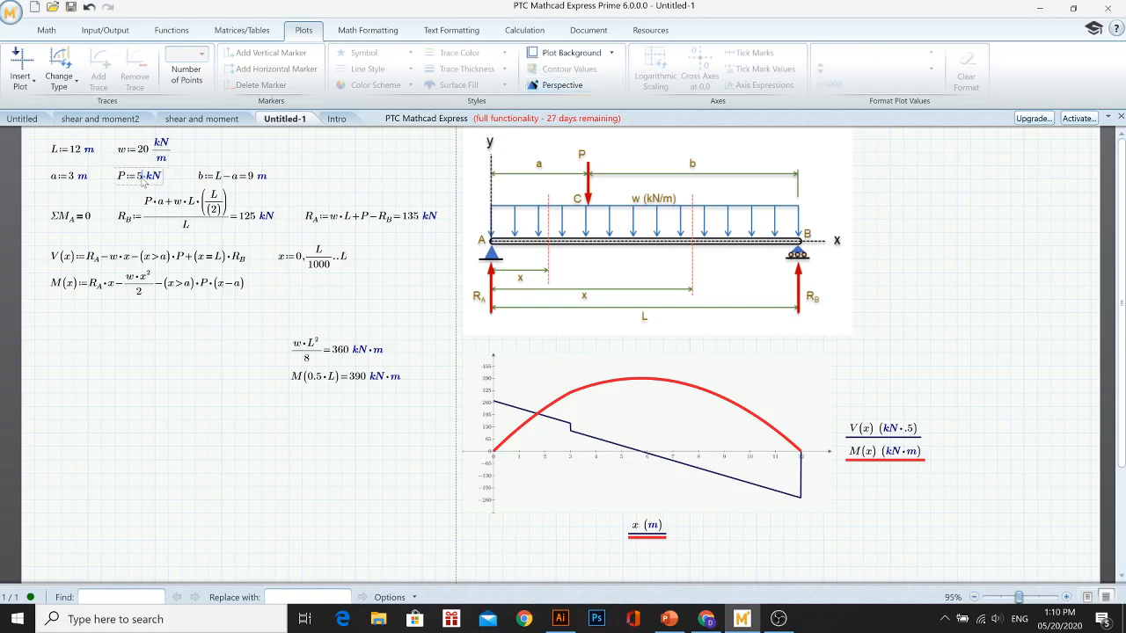
pyautogui.click(166, 426)
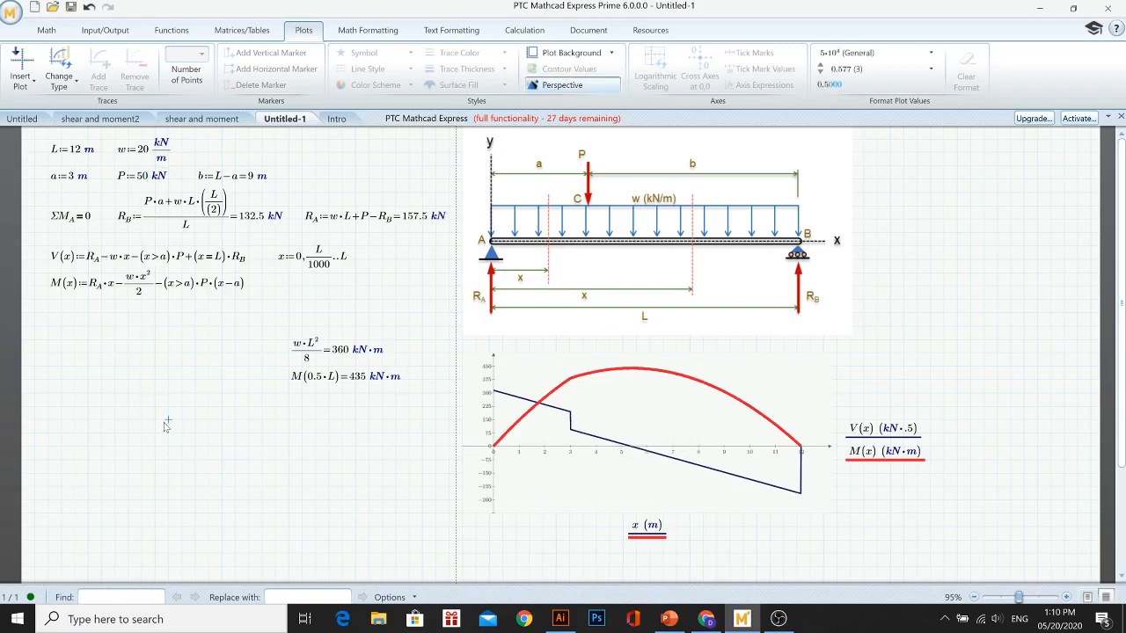
# Set the point load P to 100 kN
pyautogui.click(145, 178)
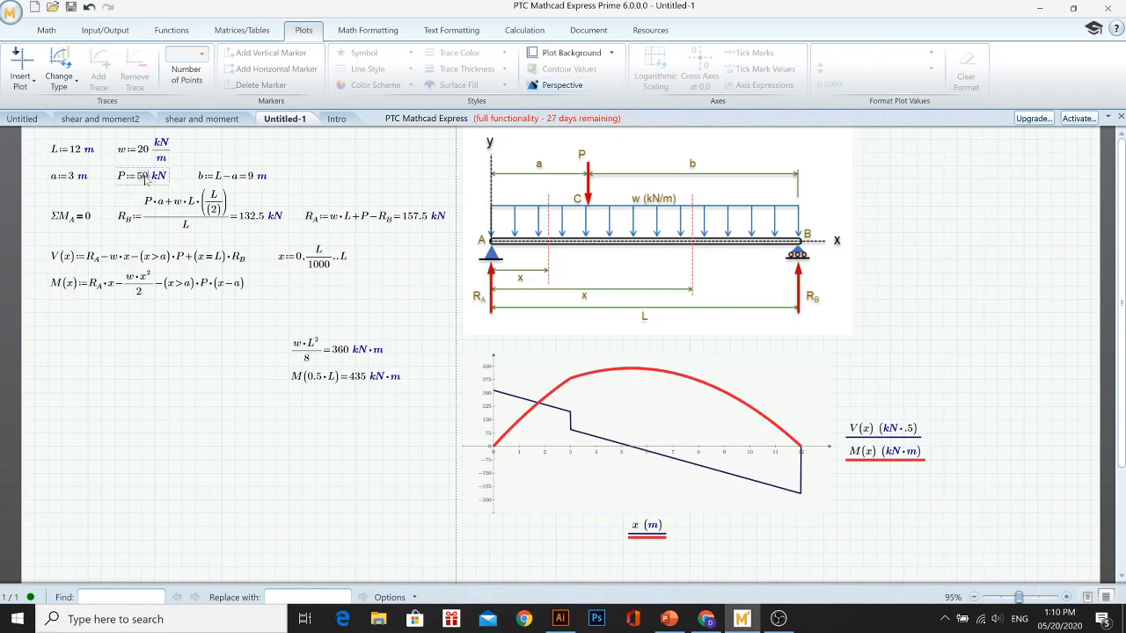
pyautogui.press('BackSpace')
pyautogui.write('10')
pyautogui.click(212, 426)
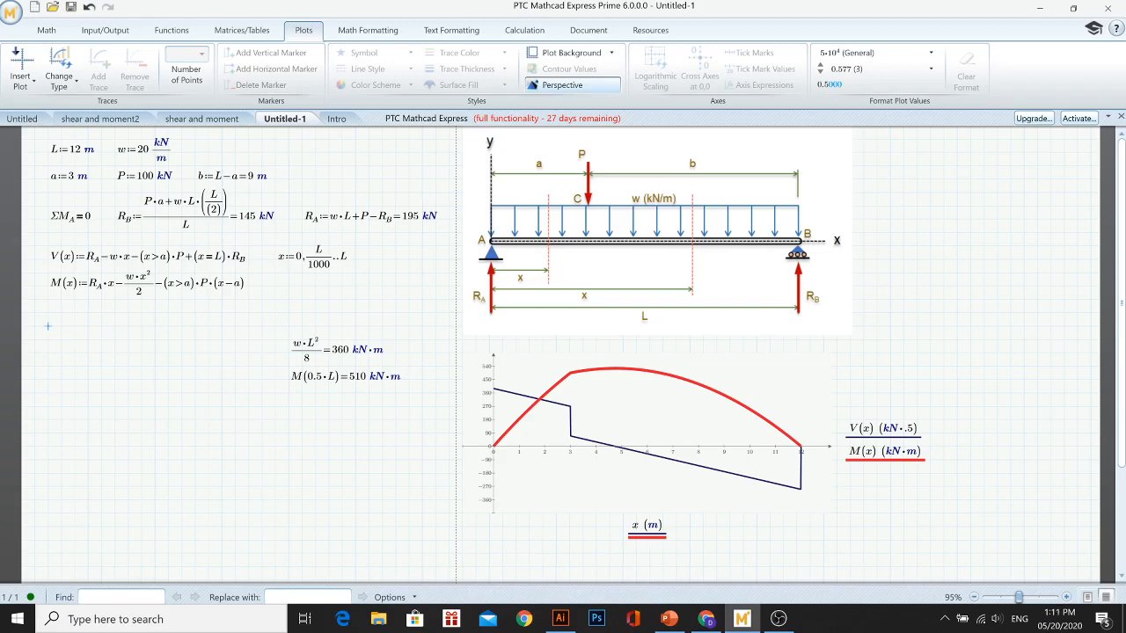
# Insert an empty solve block in the blank space below the M(x) definition
pyautogui.hotkey('alt', 'Tab')
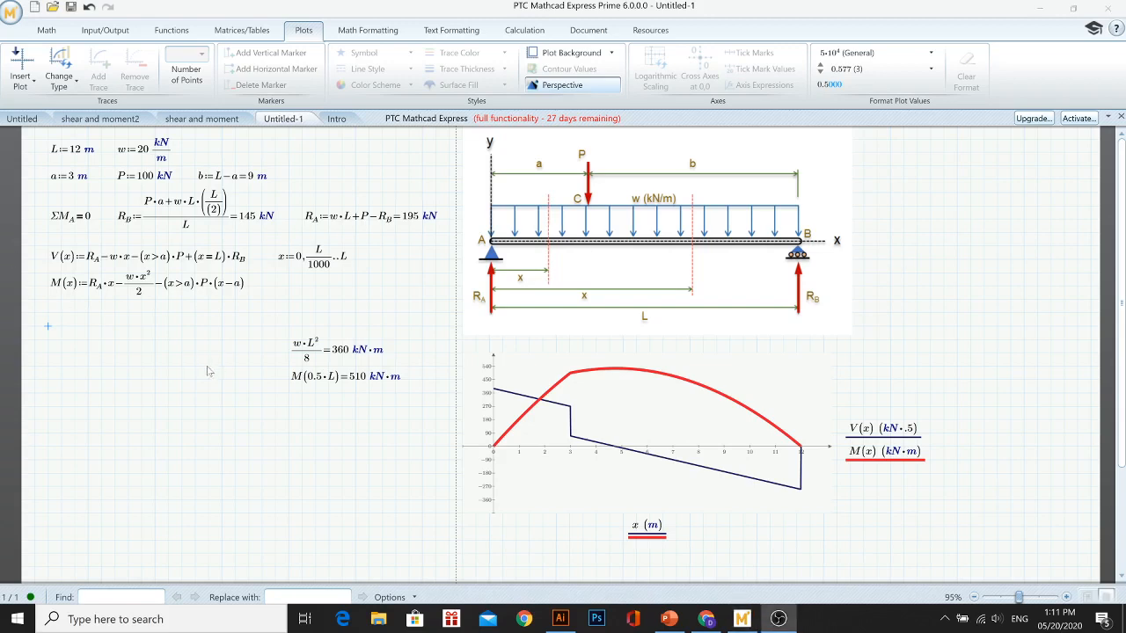
pyautogui.click(48, 33)
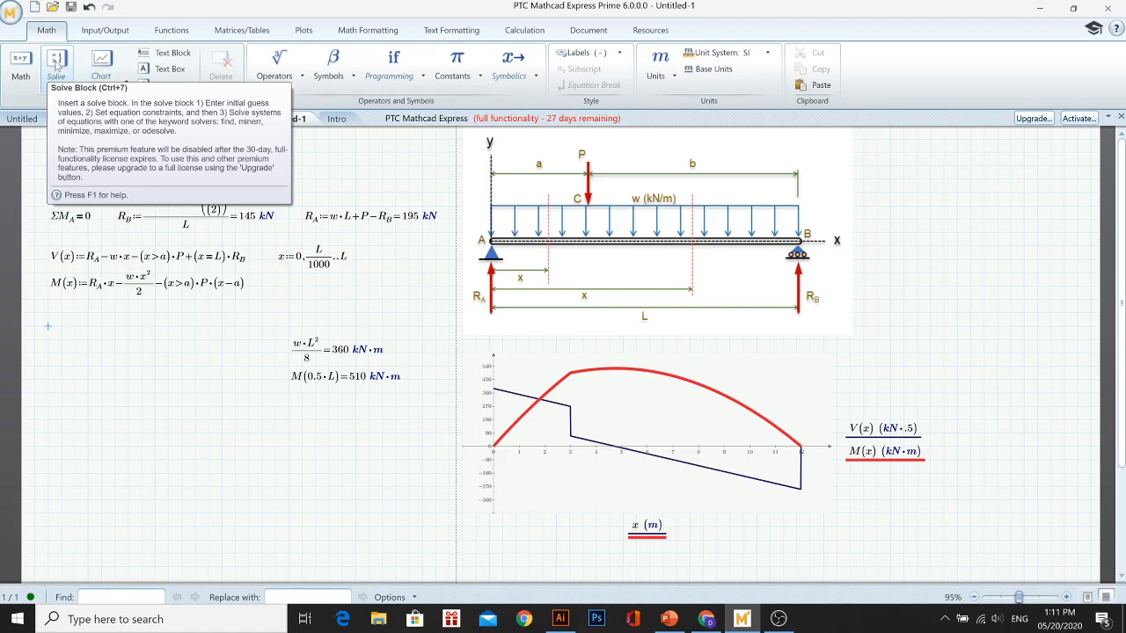
pyautogui.click(56, 66)
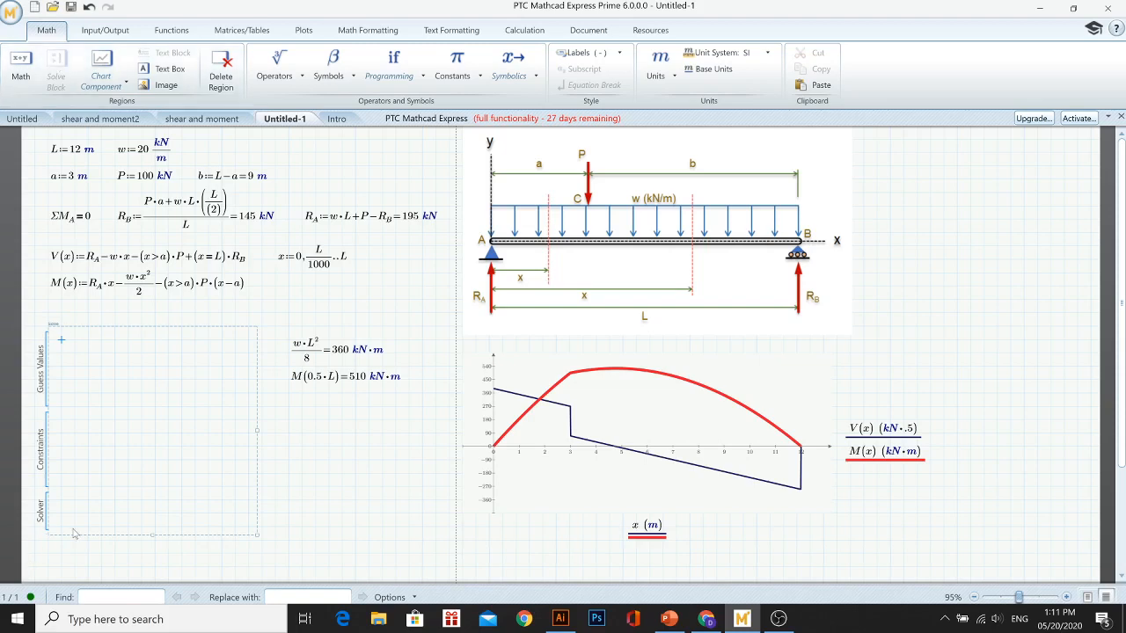
# Enter the guess value x := 1 m and the constraint V(x) = 0 in the solve block
pyautogui.write('x')
pyautogui.write(':1*m')
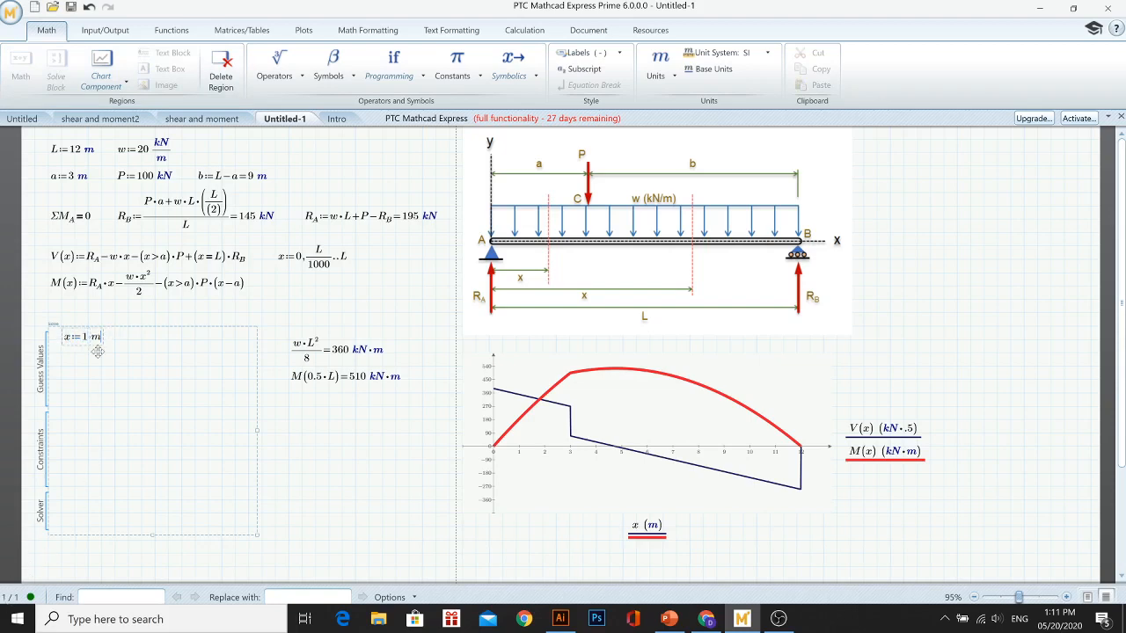
pyautogui.click(61, 422)
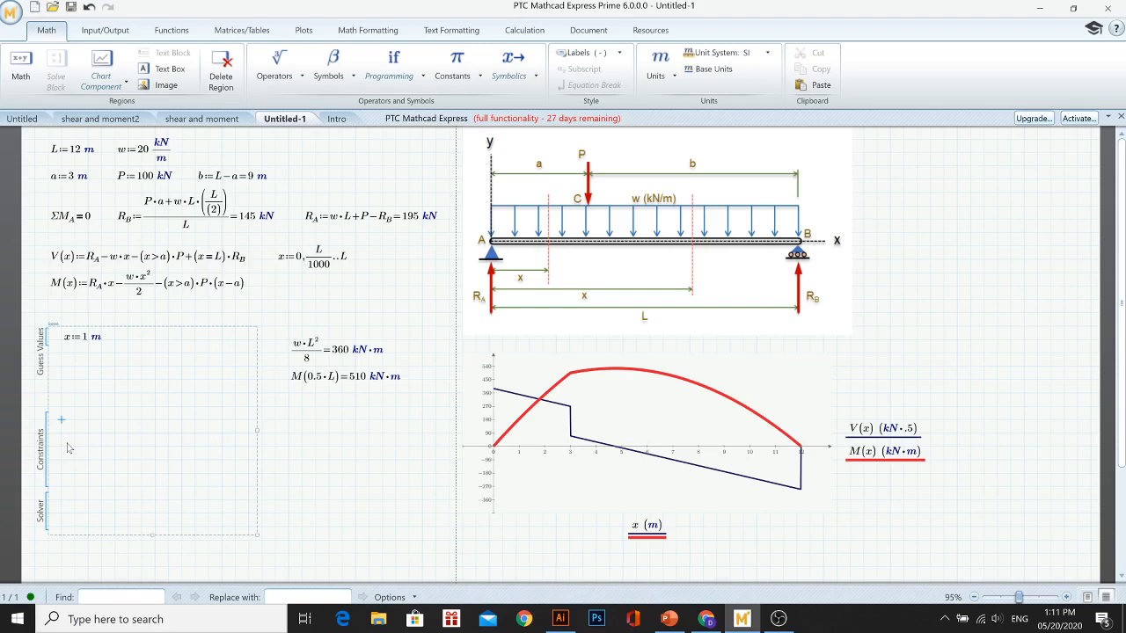
pyautogui.write('V(x)')
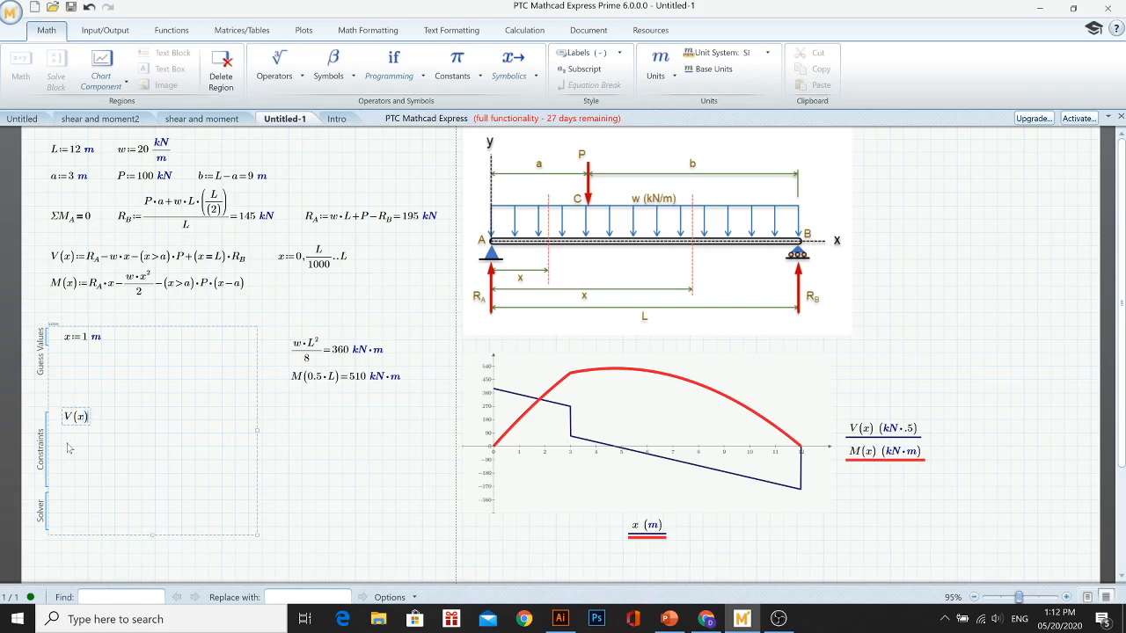
pyautogui.hotkey('ctrl', '=')
pyautogui.write('0')
# Define x₁ := Find(x) in the solver area of the solve block and evaluate it
pyautogui.click(62, 504)
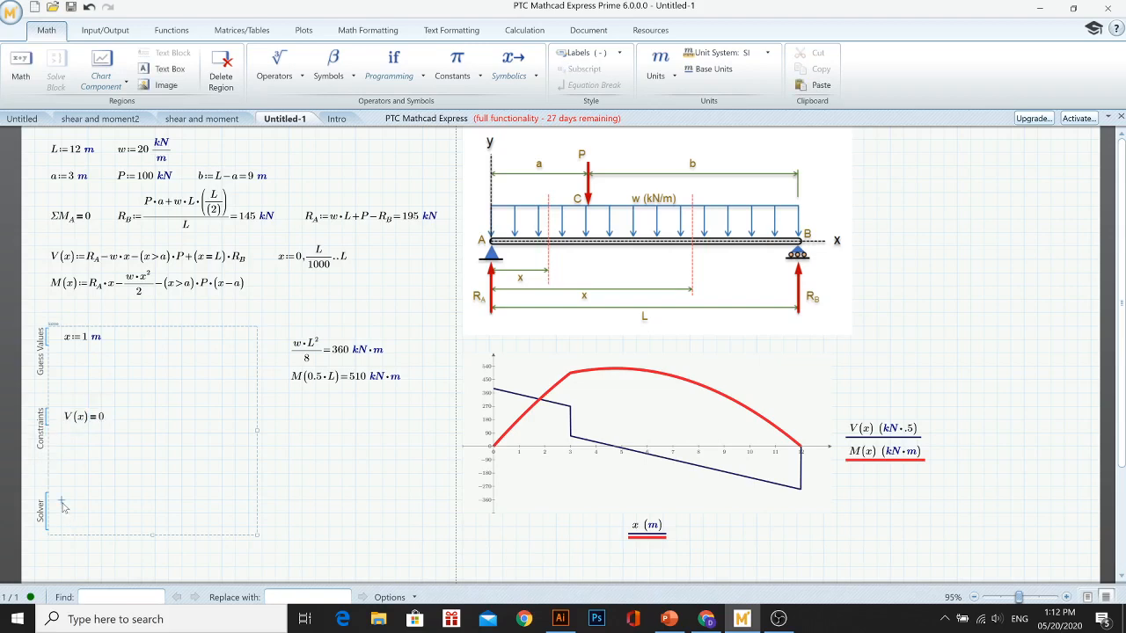
pyautogui.write('x')
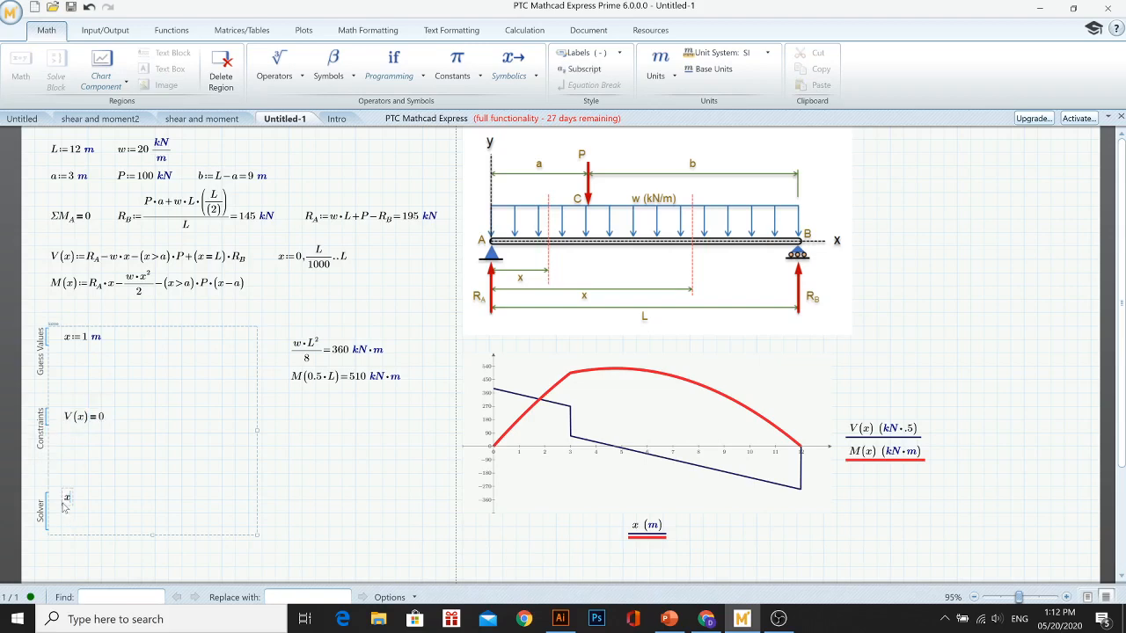
pyautogui.press('.')
pyautogui.write('1')
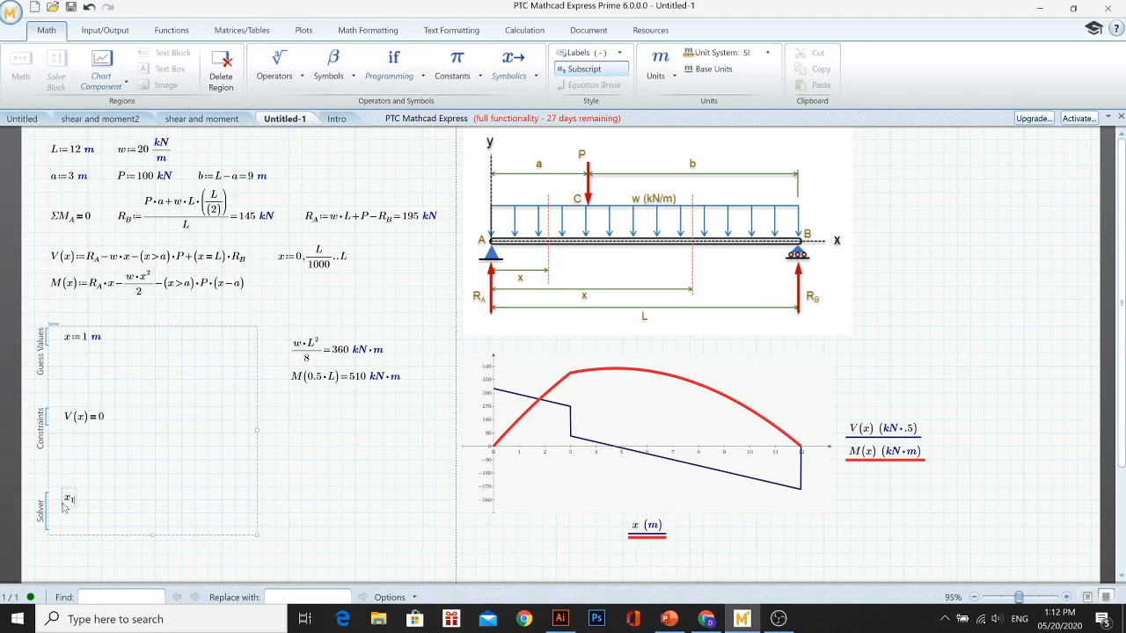
pyautogui.write(':=F')
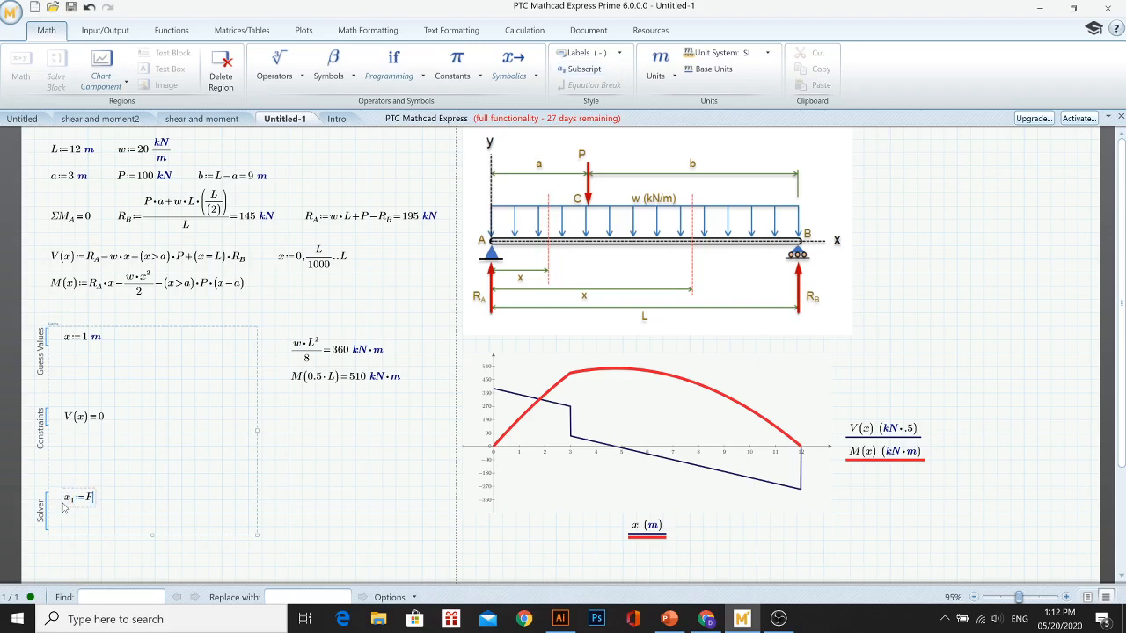
pyautogui.write('ind(x)=4.75 m')
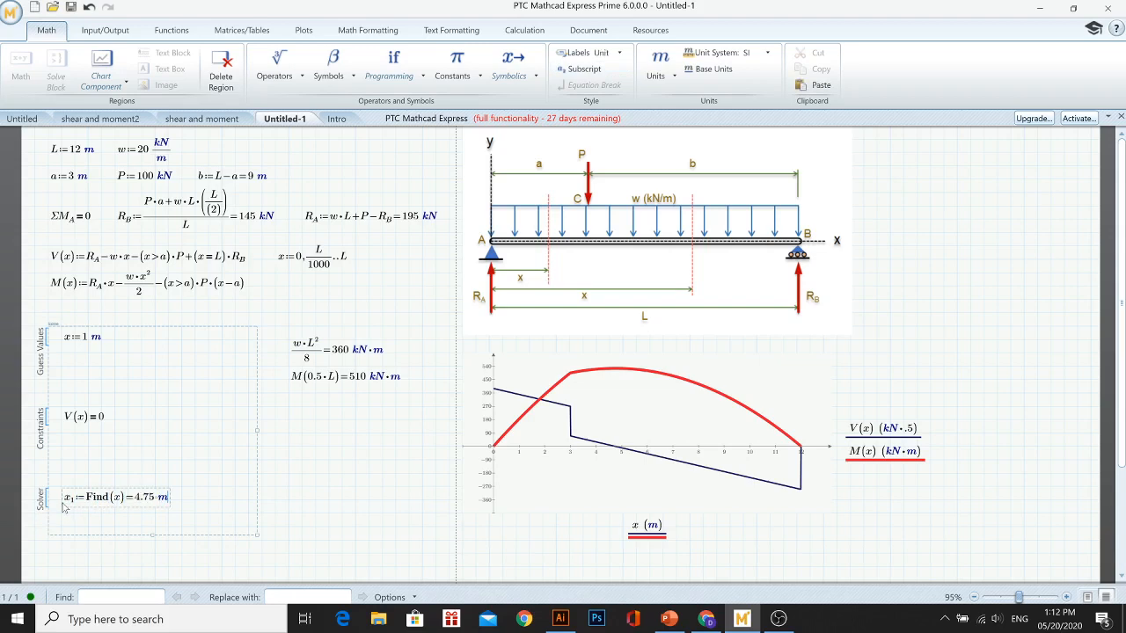
# Set the guess value of x in the solve block to 0 m
pyautogui.click(86, 339)
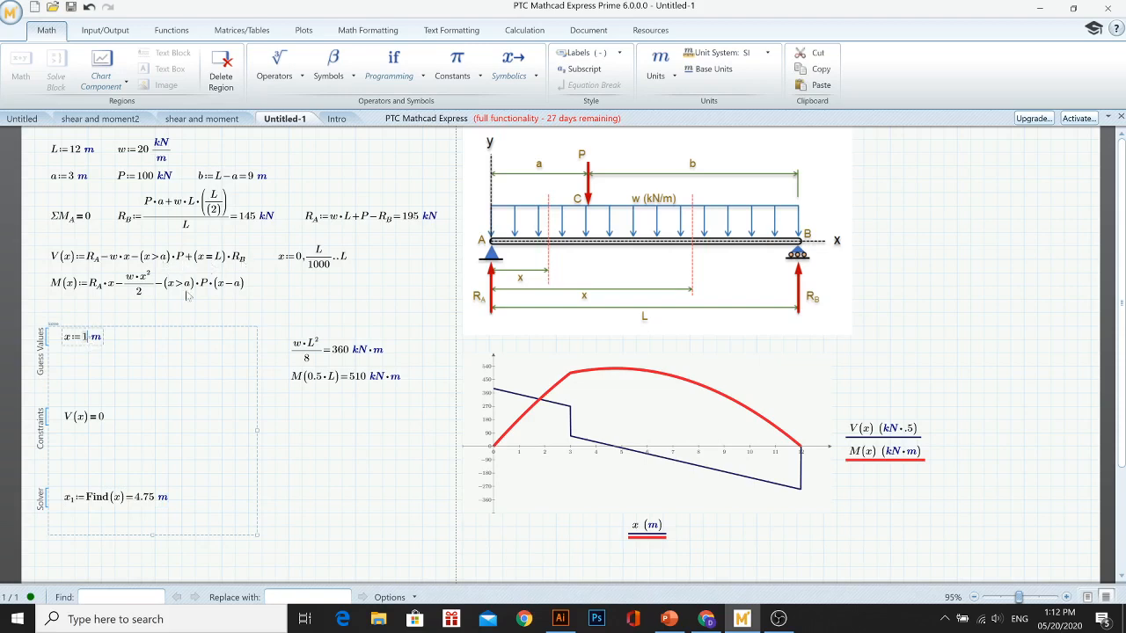
pyautogui.press('BackSpace')
pyautogui.write('0')
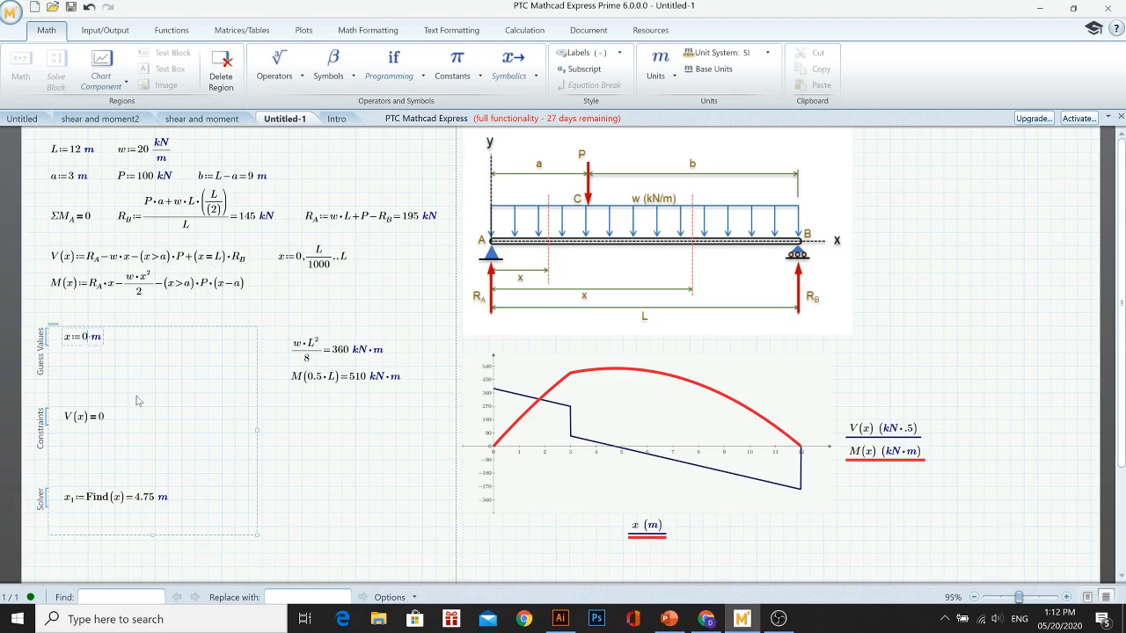
pyautogui.click(136, 401)
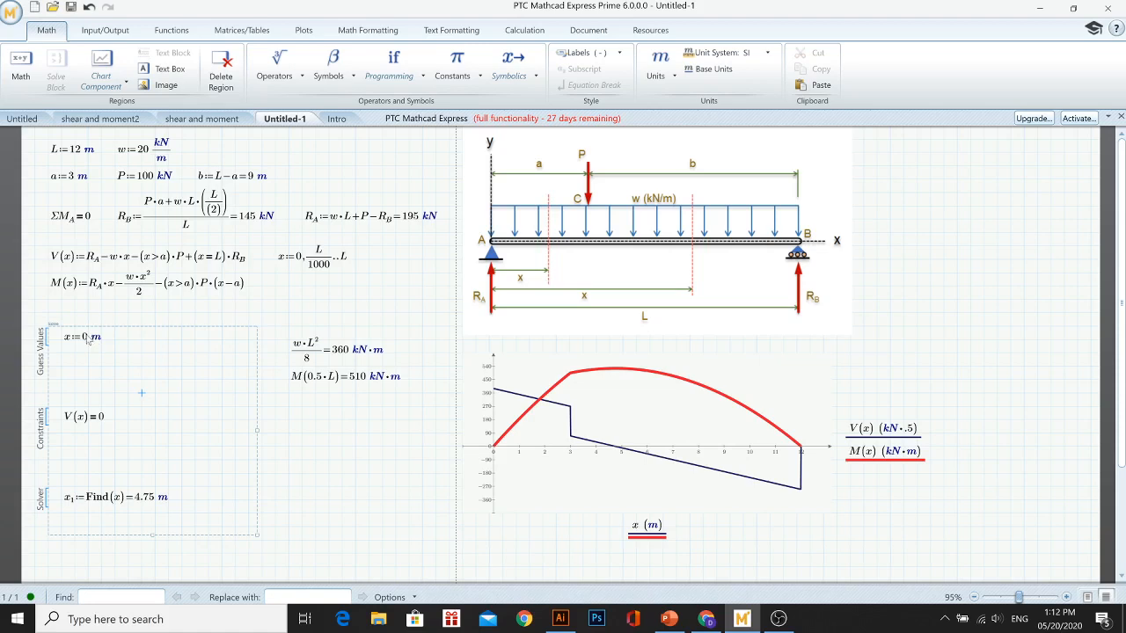
# Try a guess value of 1 without a unit for x in the solve block
pyautogui.click(98, 343)
pyautogui.press('BackSpace')
pyautogui.press('BackSpace')
pyautogui.press('BackSpace')
pyautogui.write('1')
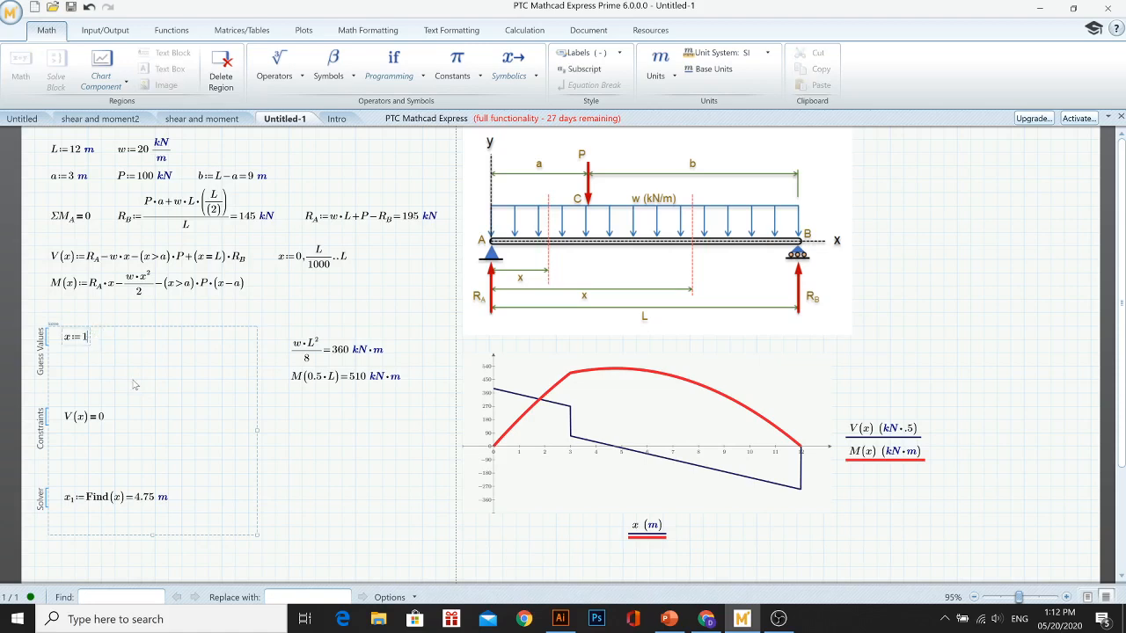
pyautogui.click(131, 379)
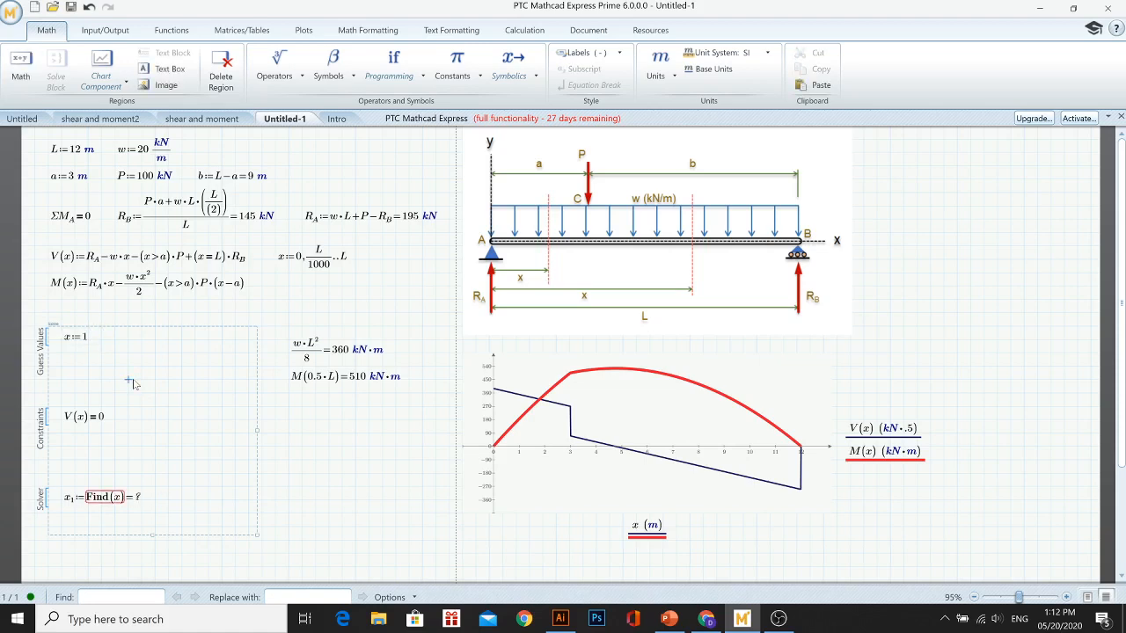
# Change the guess value of x to 0 and give it the unit m again
pyautogui.click(90, 343)
pyautogui.press('BackSpace')
pyautogui.write('0')
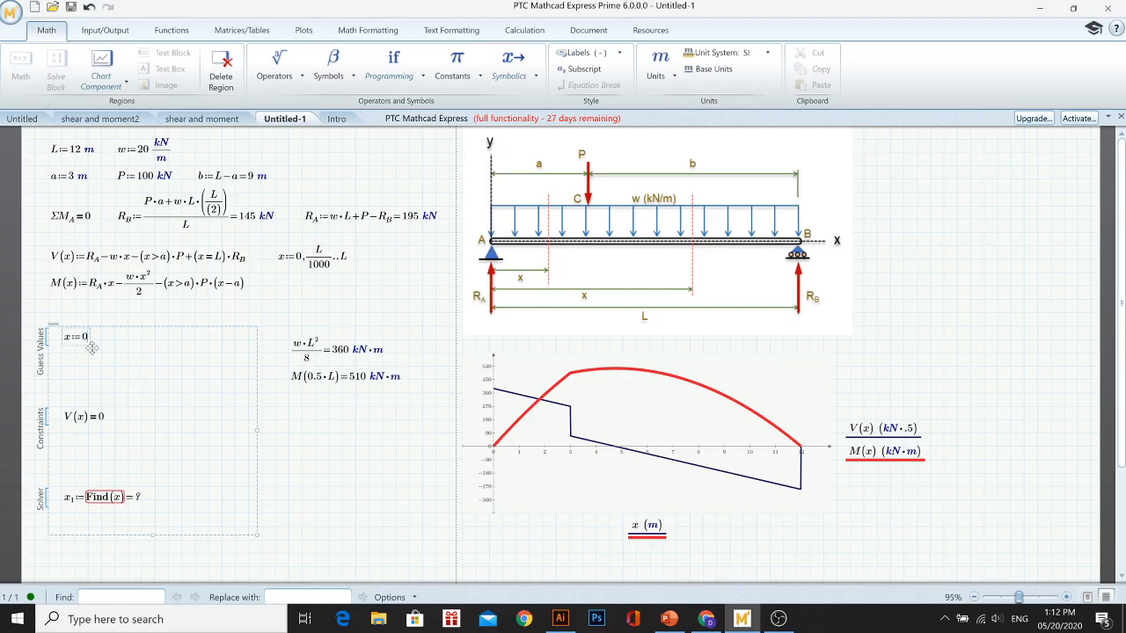
pyautogui.click(128, 366)
pyautogui.click(87, 343)
pyautogui.write('m')
pyautogui.click(150, 392)
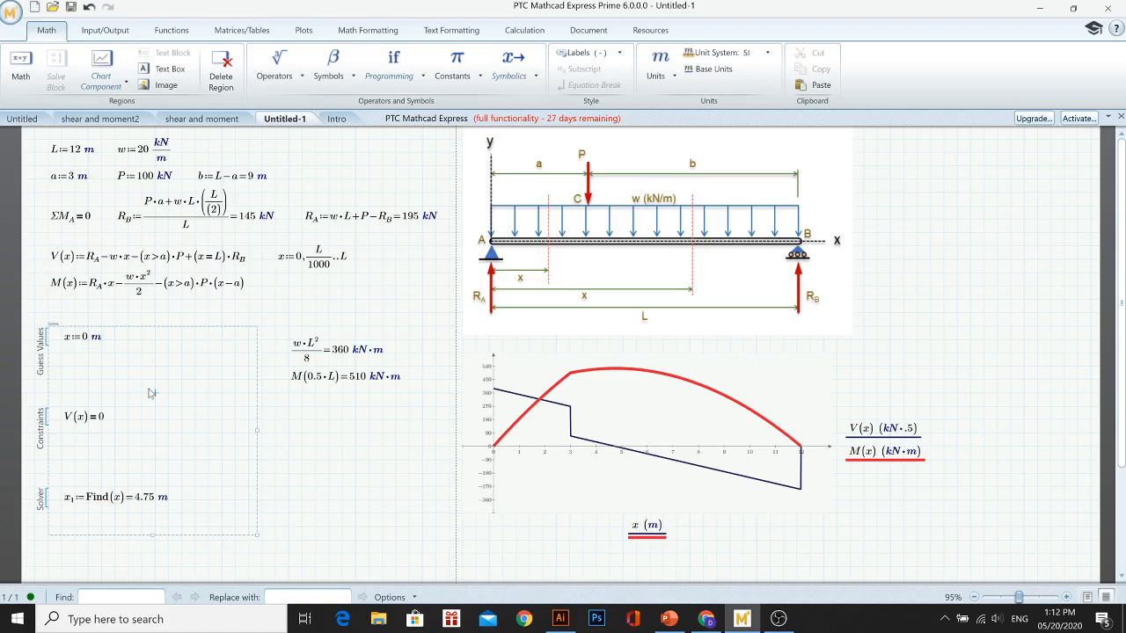
# Remove the blank space above and below the V(x) = 0 constraint so the solve block's three lines sit close together
pyautogui.click(56, 357)
pyautogui.press('Delete')
pyautogui.press('Delete')
pyautogui.press('Delete')
pyautogui.press('Delete')
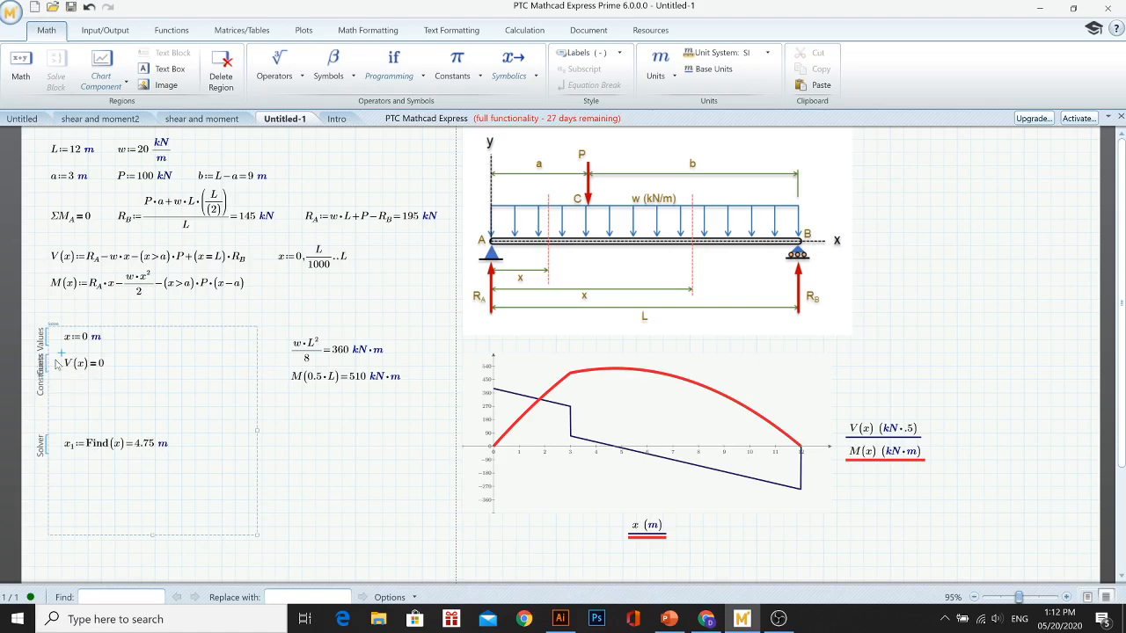
pyautogui.click(62, 382)
pyautogui.press('Delete')
pyautogui.press('Delete')
pyautogui.press('Delete')
pyautogui.press('Delete')
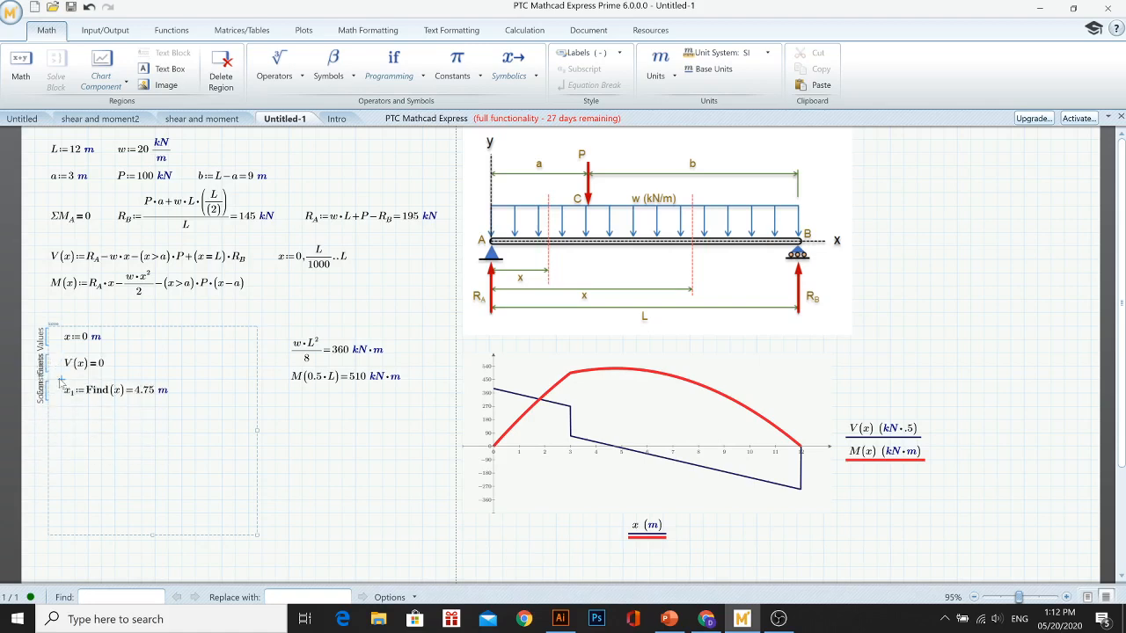
# Remove the empty space below the Find(x) line to shorten the solve block
pyautogui.click(60, 407)
pyautogui.press('Delete')
pyautogui.press('Delete')
pyautogui.press('Delete')
pyautogui.press('Delete')
pyautogui.press('Delete')
pyautogui.press('Delete')
pyautogui.press('Delete')
pyautogui.press('Delete')
pyautogui.press('Delete')
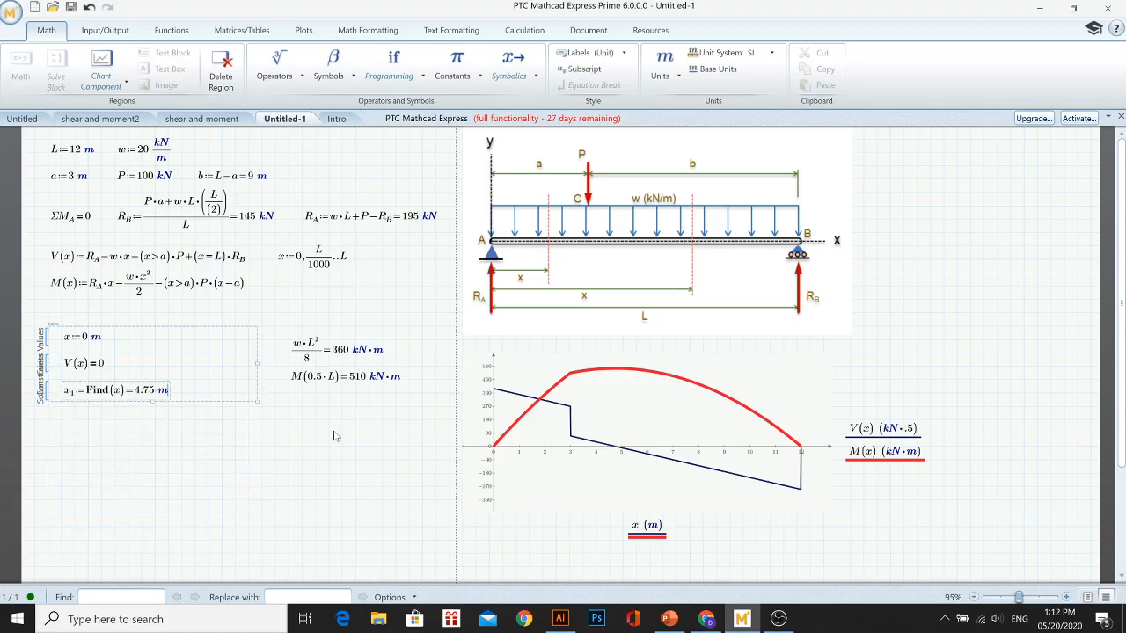
# Replace the w·L²/8 and M(0.5·L) checks with M_max := M(x₁), evaluated beside the solve block
pyautogui.moveTo(354, 417); pyautogui.dragTo(314, 346)
pyautogui.hotkey('ctrl', 'x')
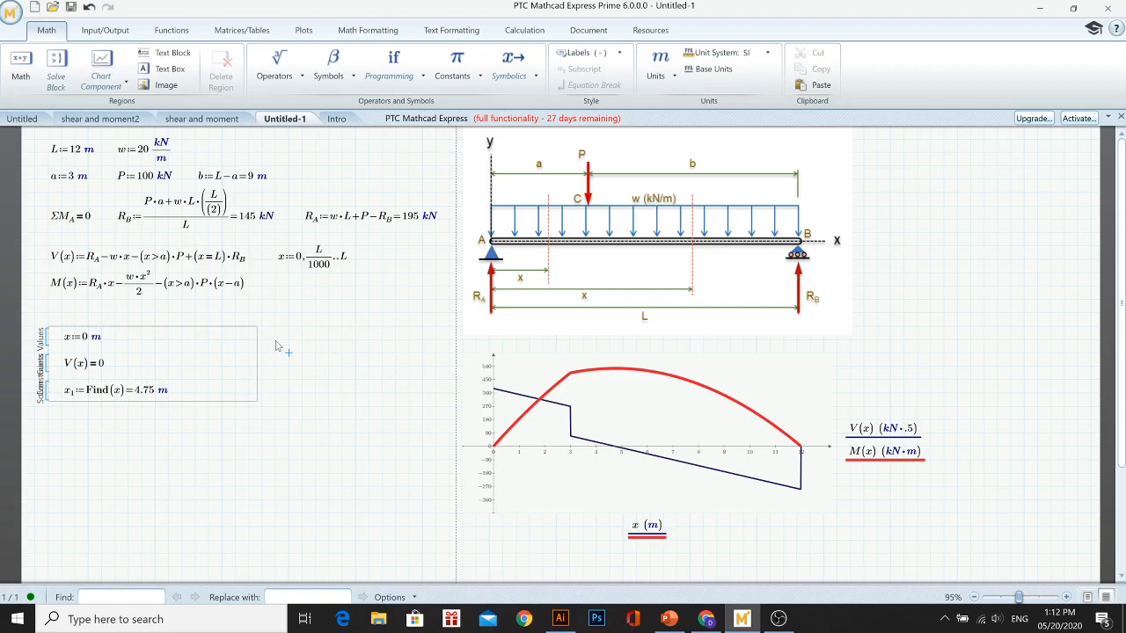
pyautogui.click(275, 343)
pyautogui.write('M')
pyautogui.press('BackSpace')
pyautogui.click(276, 341)
pyautogui.write('M')
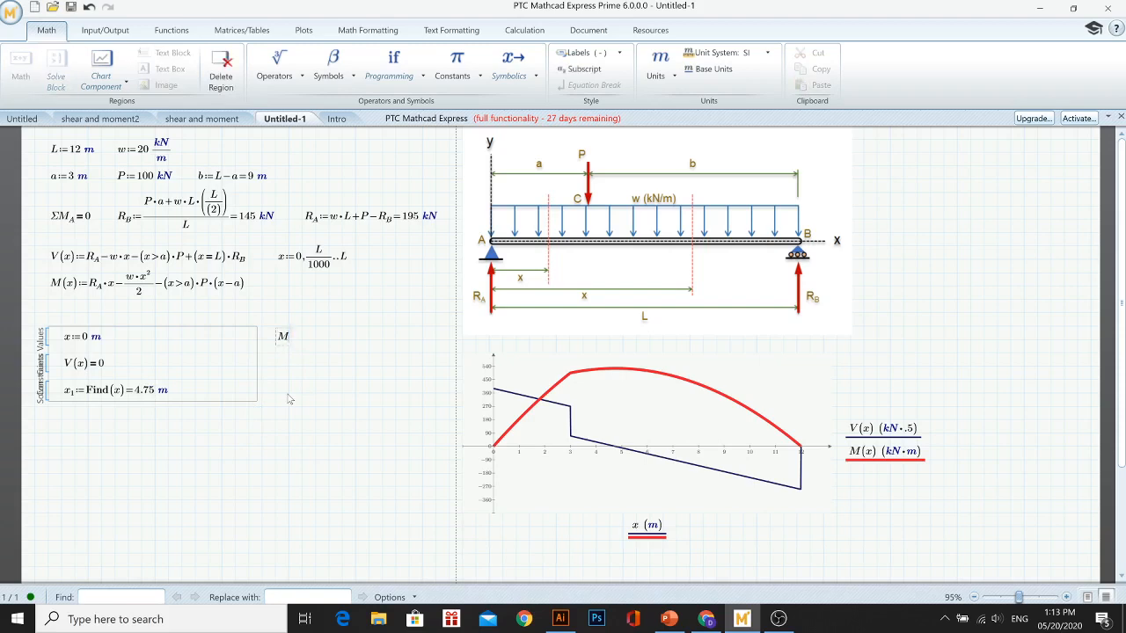
pyautogui.write('.m')
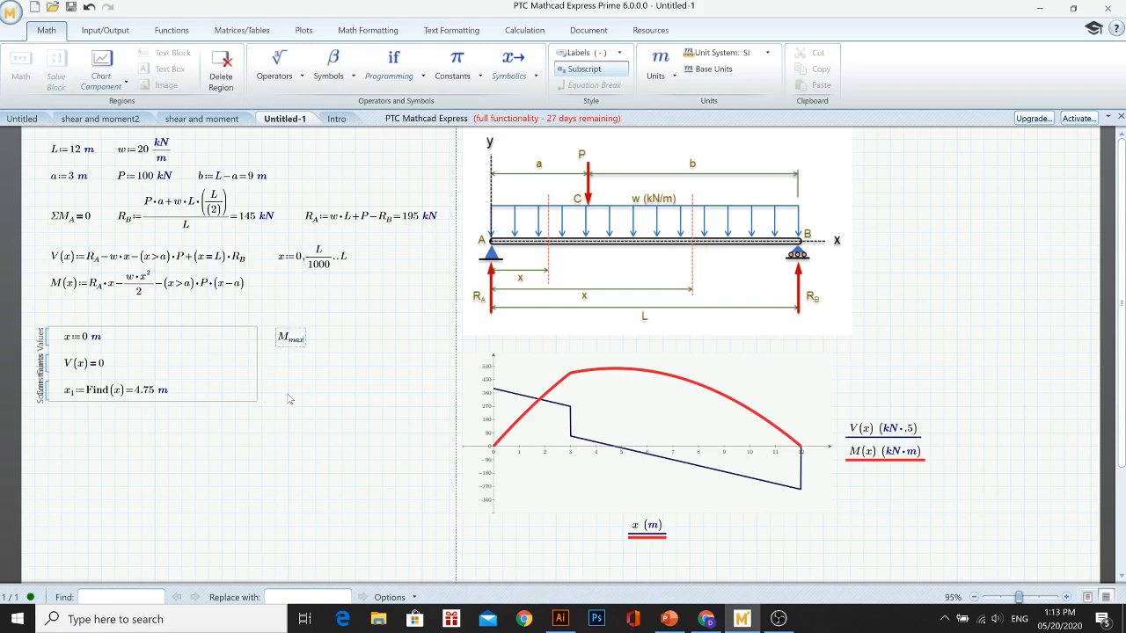
pyautogui.write('ax:=')
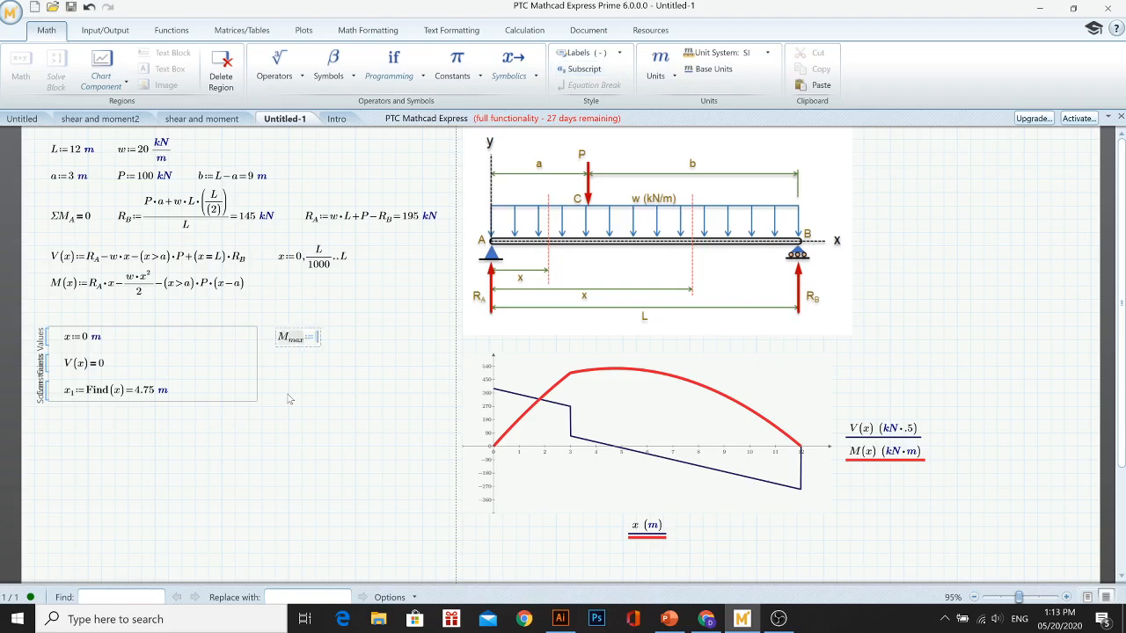
pyautogui.write('M')
pyautogui.write('(x.1')
pyautogui.press('Right')
pyautogui.write('=')
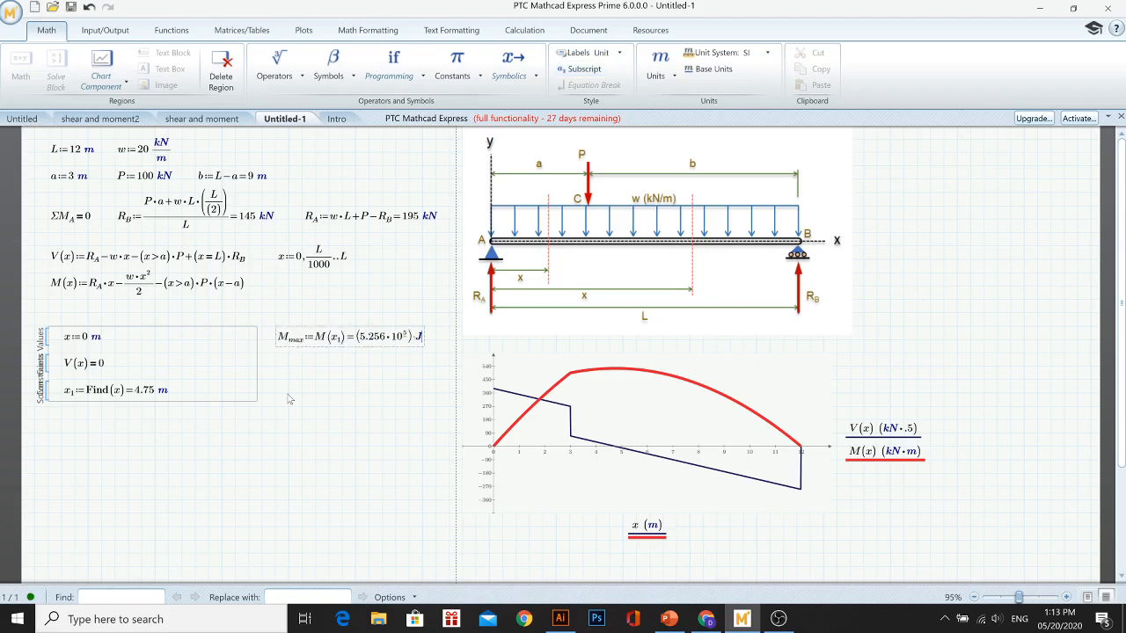
# Display the M_max result in kN·m
pyautogui.write('k')
pyautogui.write('N*m')
pyautogui.click(354, 437)
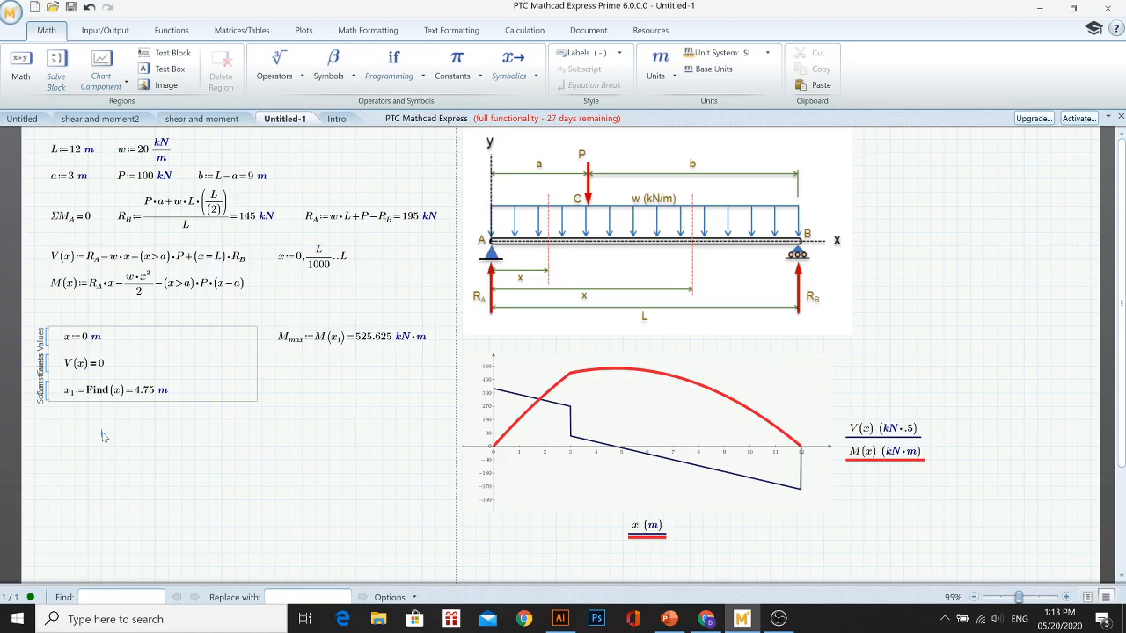
# Evaluate V(x) over the x range as a table and move it into the blank space below the solve block
pyautogui.write('x')
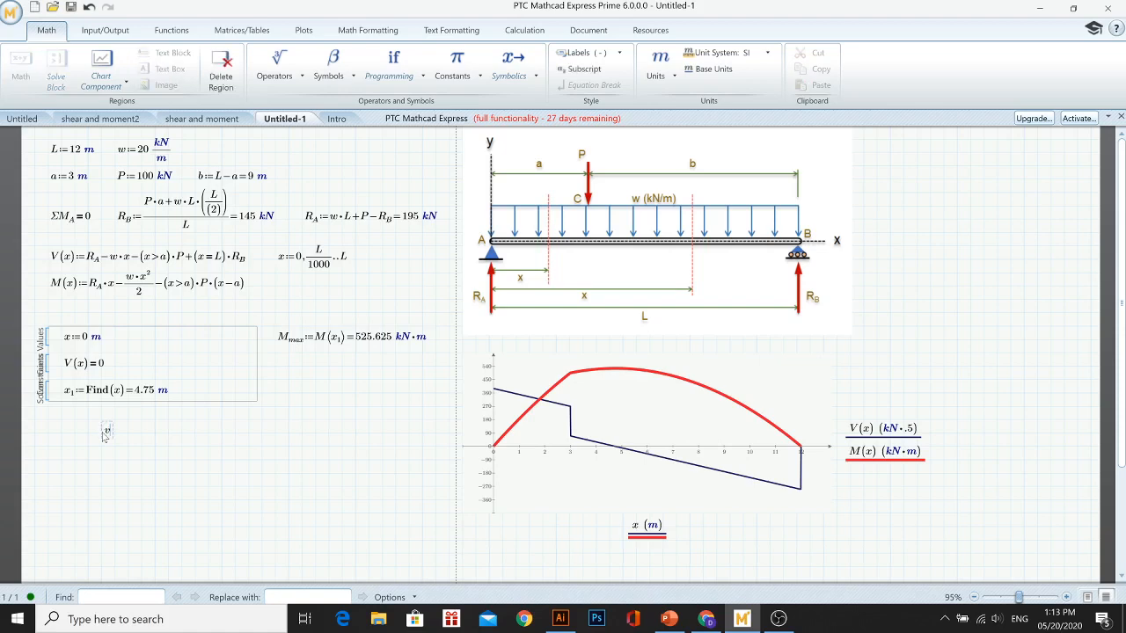
pyautogui.press('BackSpace')
pyautogui.write('V(x)=')
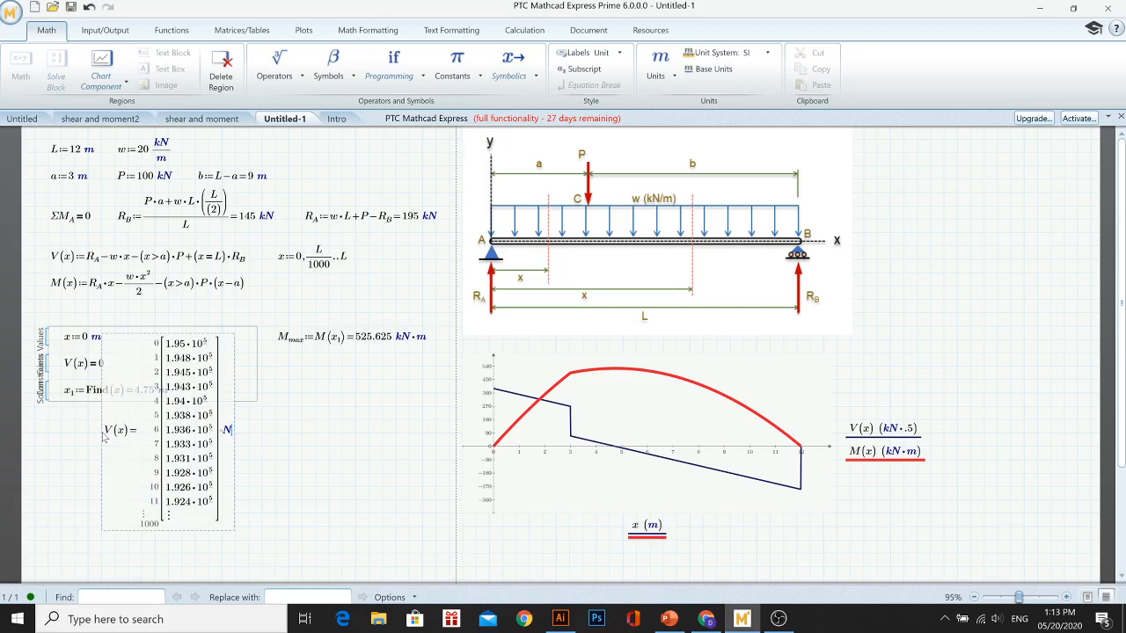
pyautogui.click(254, 545)
pyautogui.moveTo(240, 497); pyautogui.dragTo(189, 579)
pyautogui.scroll(-1, 296, 519)
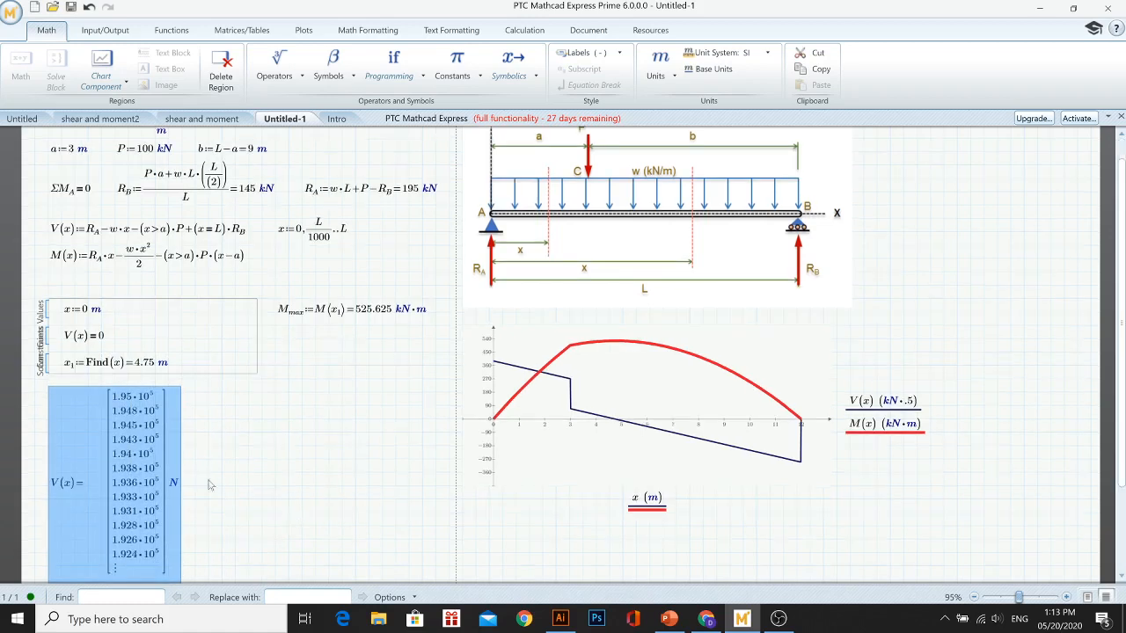
# Display the V(x) table values in kN
pyautogui.click(288, 234)
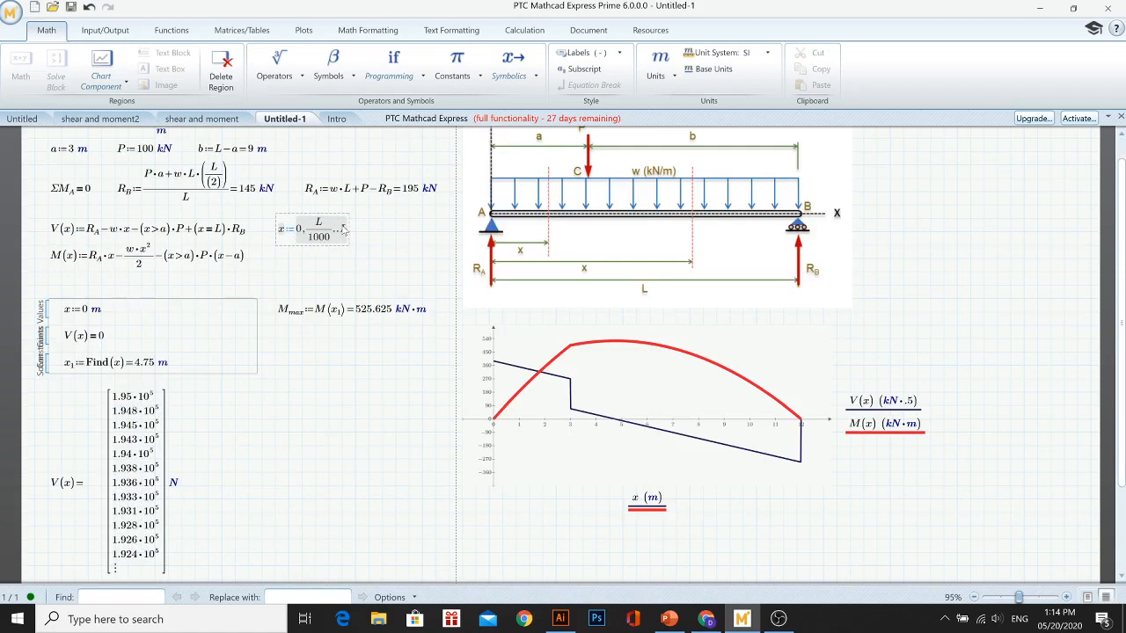
pyautogui.scroll(-3, 235, 491)
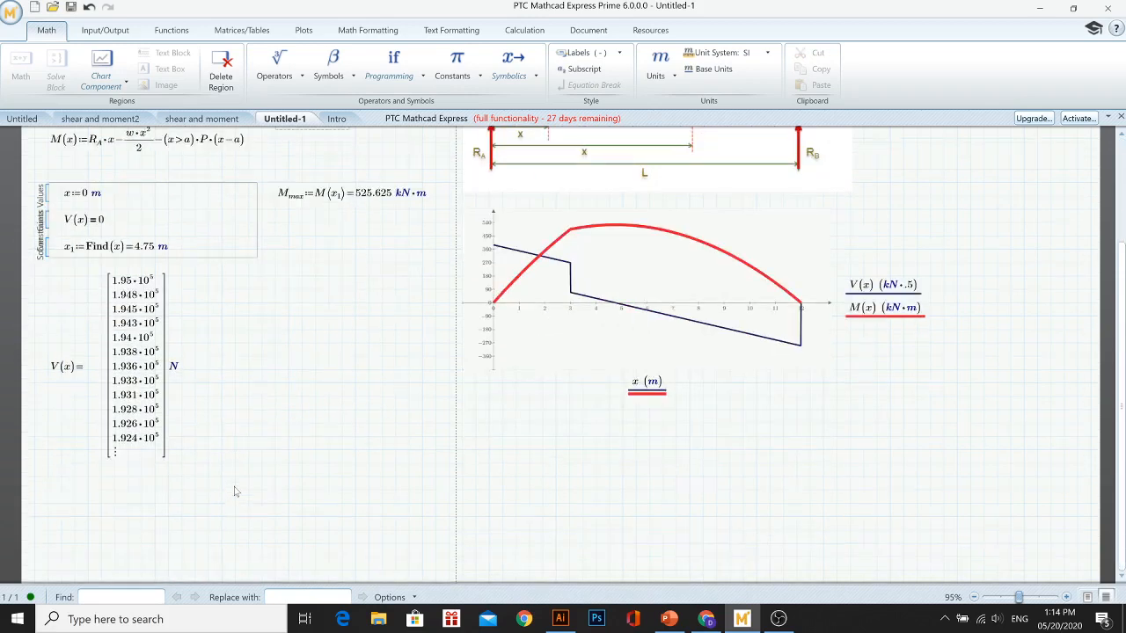
pyautogui.click(148, 429)
pyautogui.write('k')
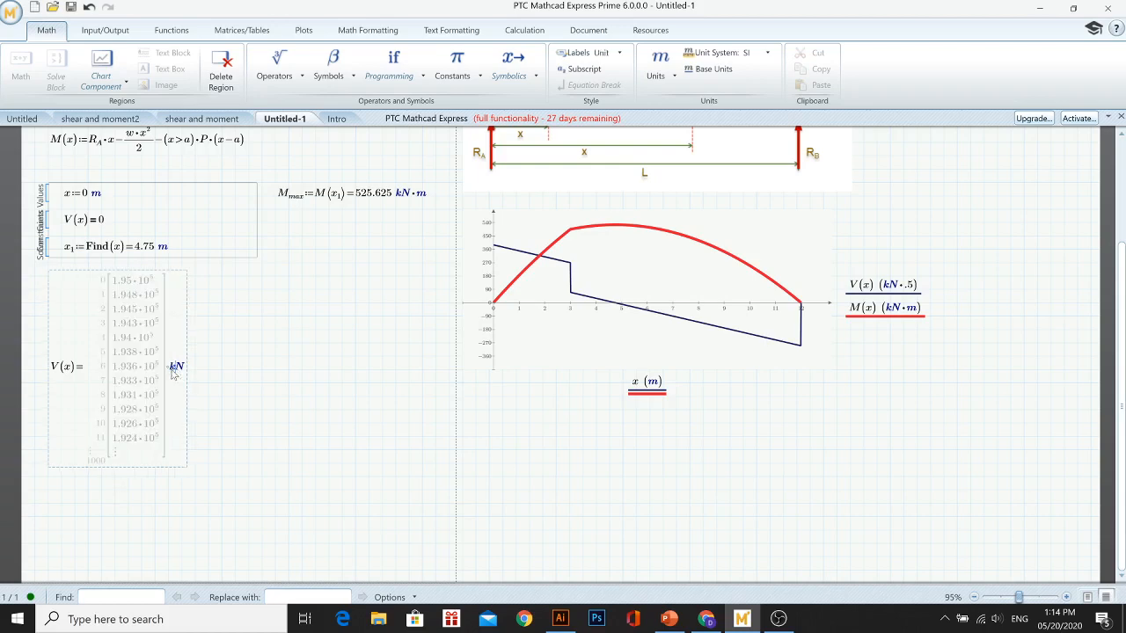
pyautogui.click(231, 424)
# Shift the V(x) table's visible range to start at row 20 with the matrix navigator, and resize it to end at row 32
pyautogui.click(130, 439)
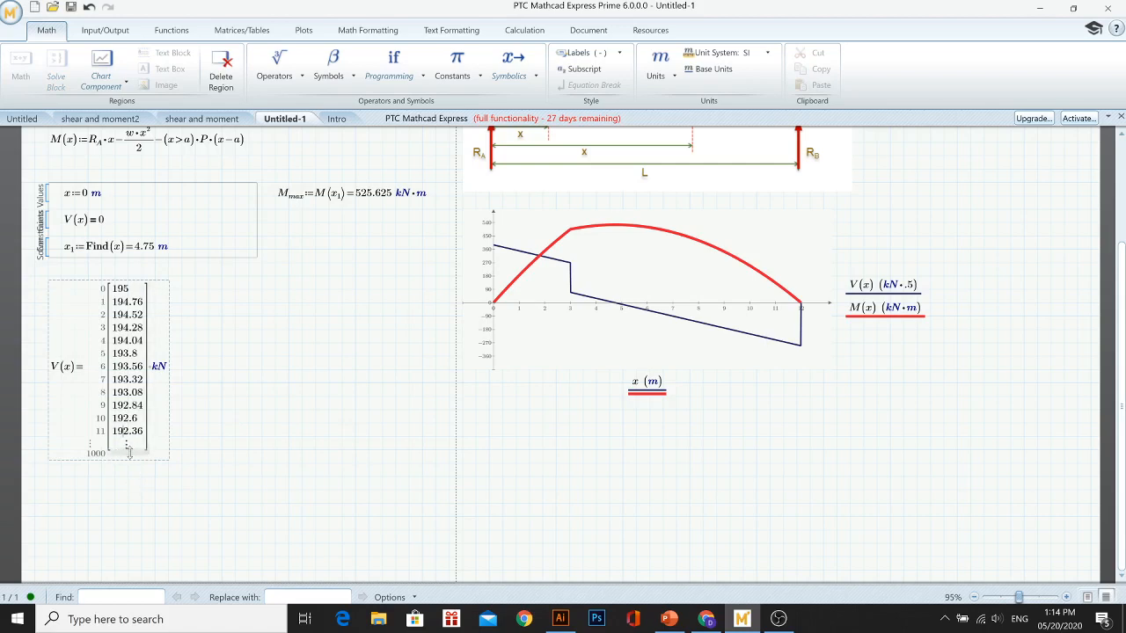
pyautogui.moveTo(130, 450)
pyautogui.mouseDown()
pyautogui.moveTo(130, 500)
pyautogui.moveTo(132, 431)
pyautogui.mouseUp()
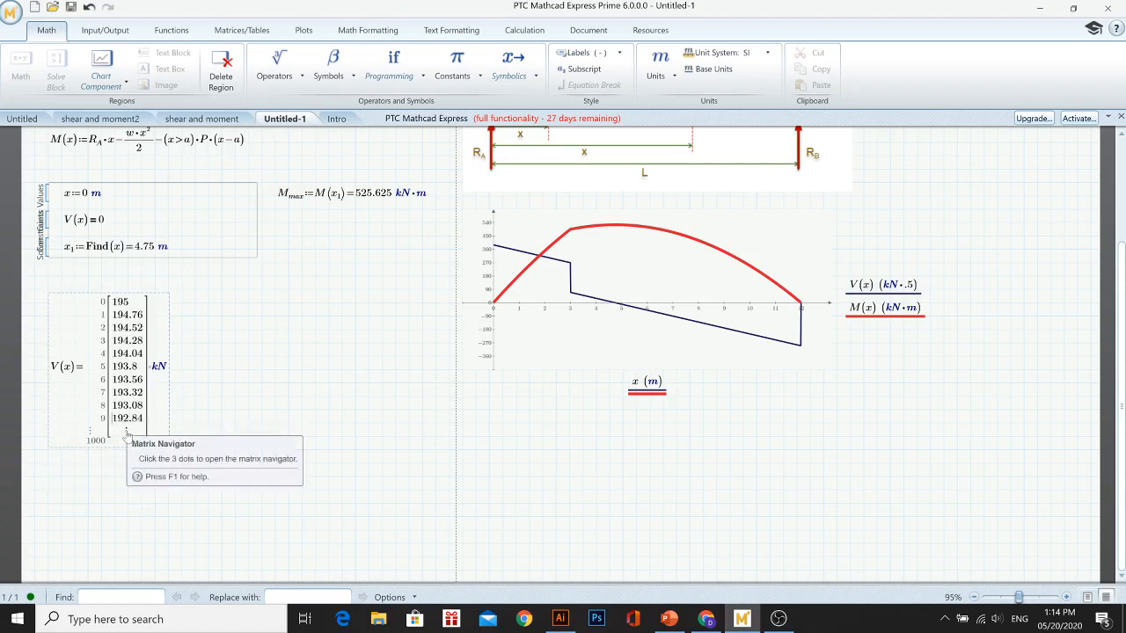
pyautogui.click(128, 433)
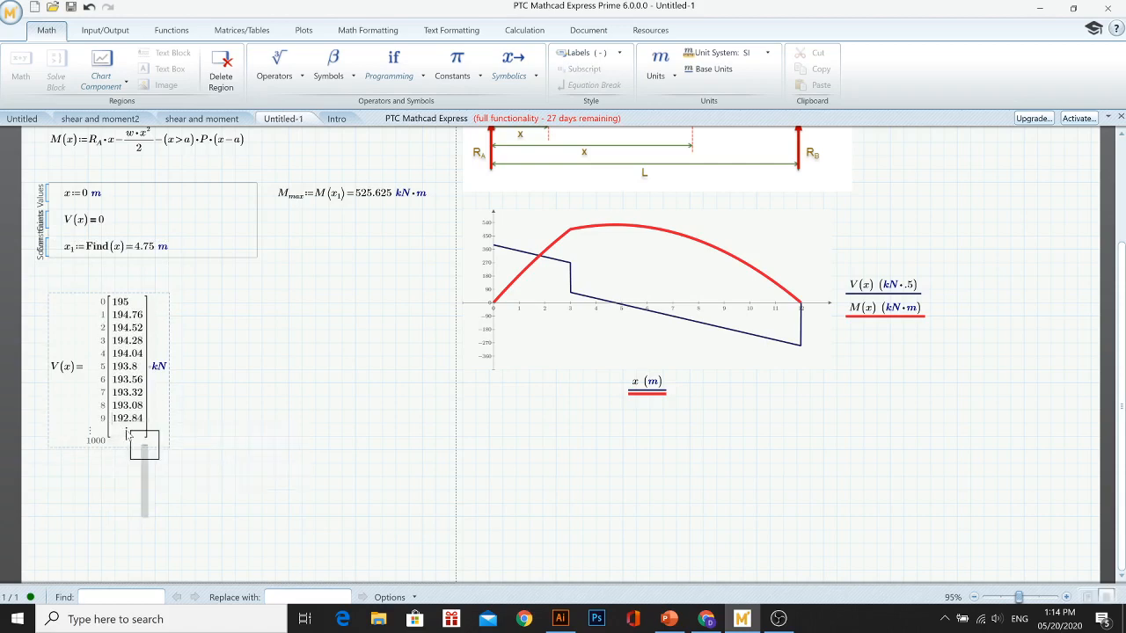
pyautogui.moveTo(141, 446)
pyautogui.mouseDown()
pyautogui.moveTo(154, 491)
pyautogui.moveTo(164, 484)
pyautogui.moveTo(144, 456)
pyautogui.mouseUp()
pyautogui.click(181, 503)
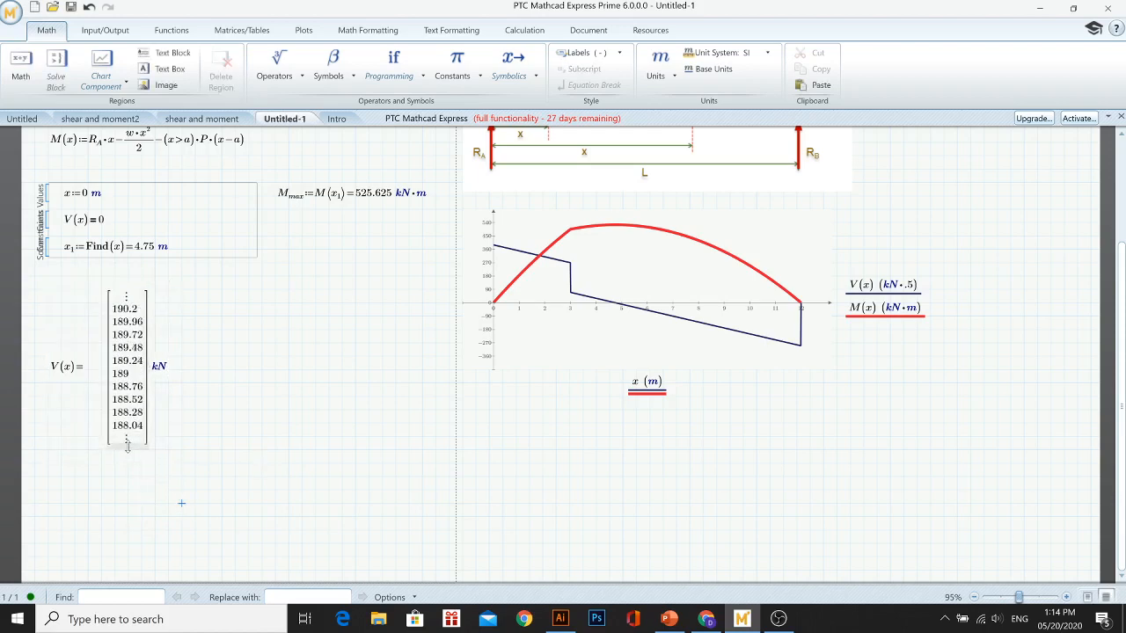
pyautogui.moveTo(128, 447); pyautogui.dragTo(128, 482)
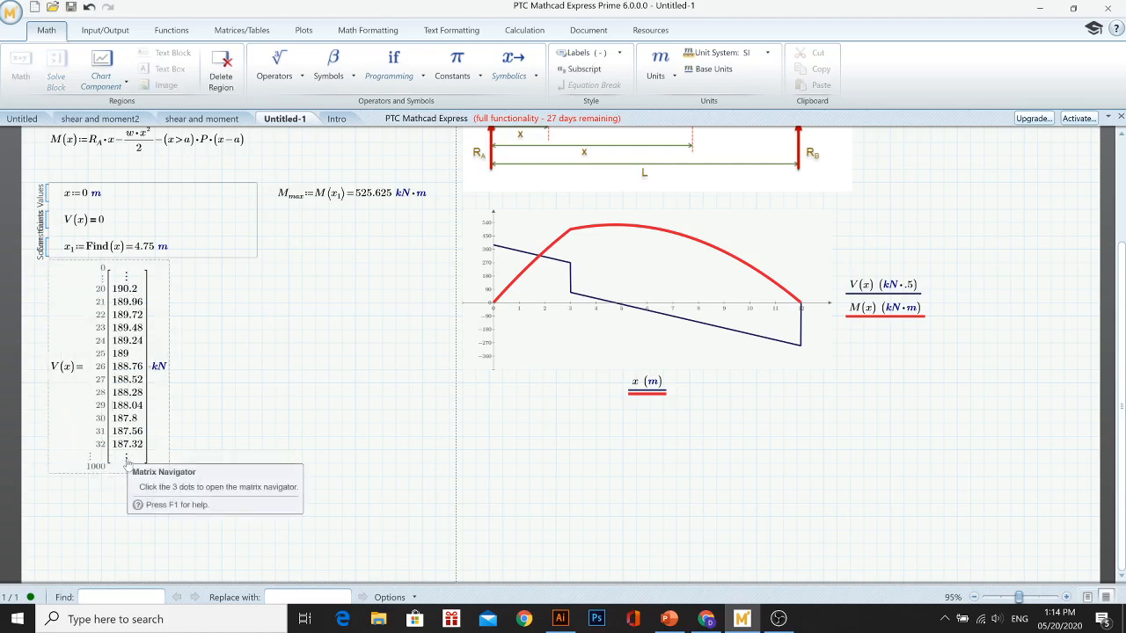
# Shift the V(x) table's visible range to start at row 520 with the matrix navigator, and shorten it to end at row 528
pyautogui.click(126, 457)
pyautogui.moveTo(143, 482); pyautogui.dragTo(178, 523)
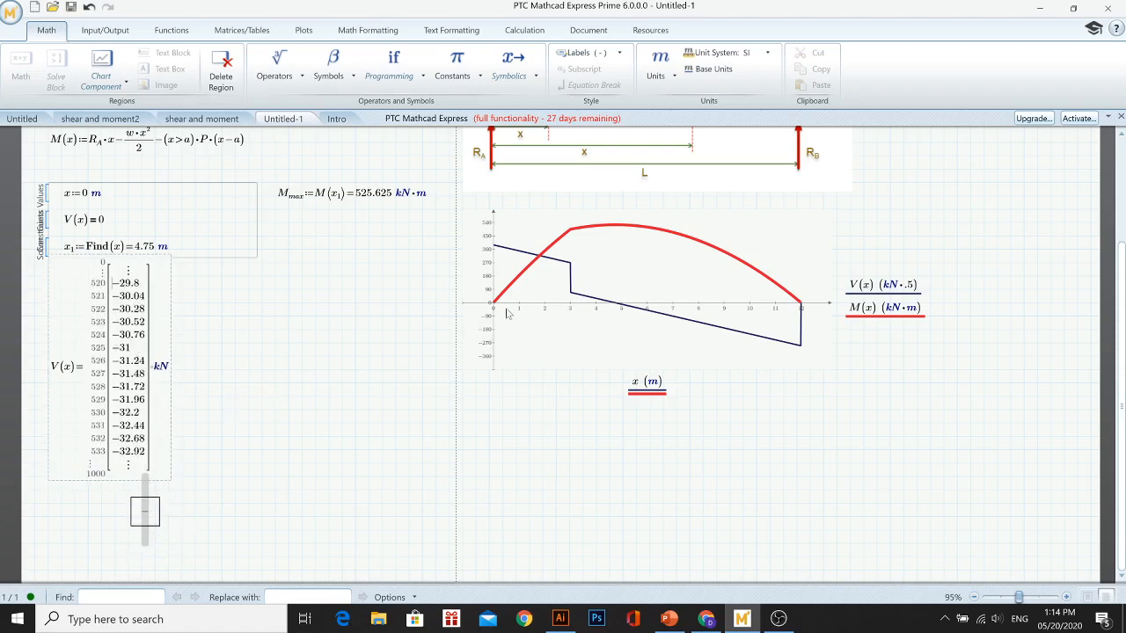
pyautogui.click(279, 449)
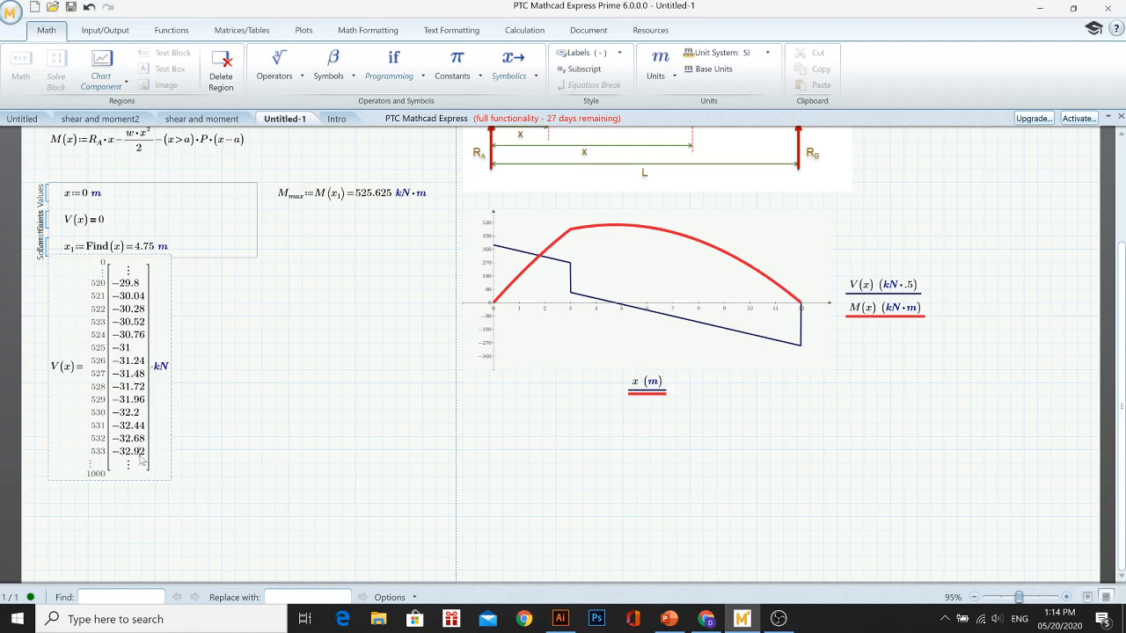
pyautogui.moveTo(141, 461); pyautogui.dragTo(147, 432)
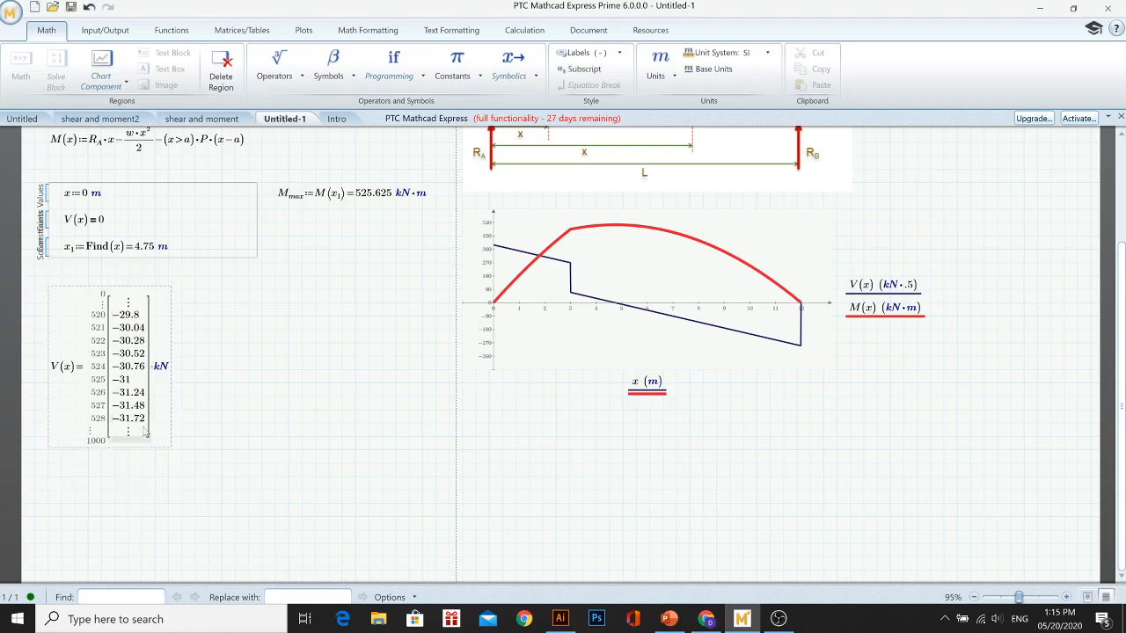
# Evaluate M(x) over the x range as a table beside the V(x) table, with its values displayed in kN·m
pyautogui.click(160, 369)
pyautogui.press('Escape')
pyautogui.write('M(x')
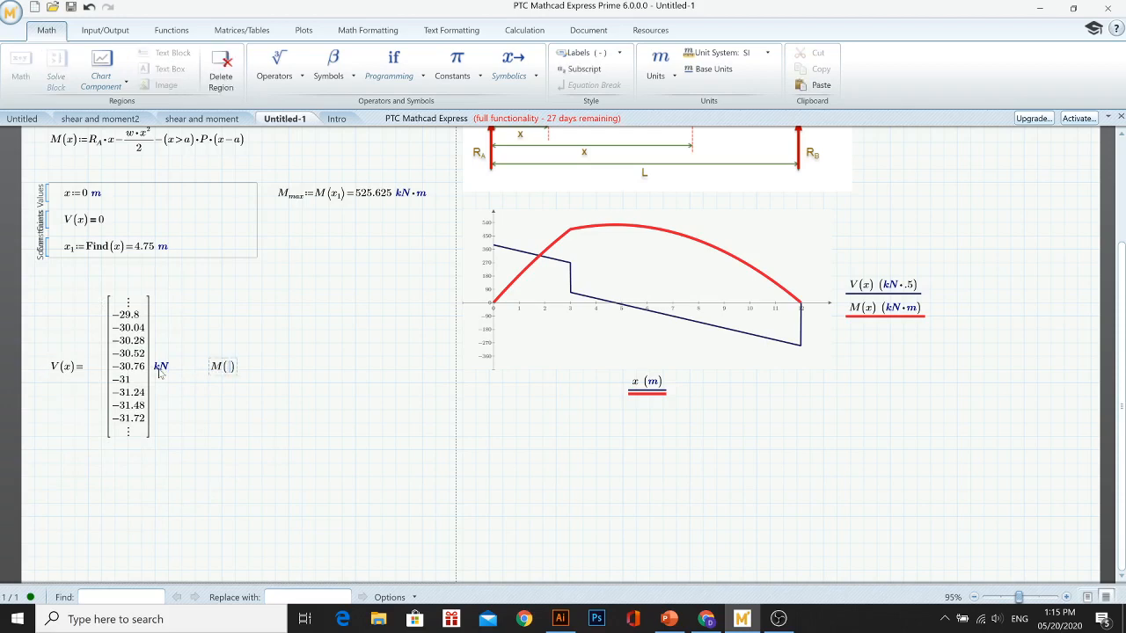
pyautogui.write('=')
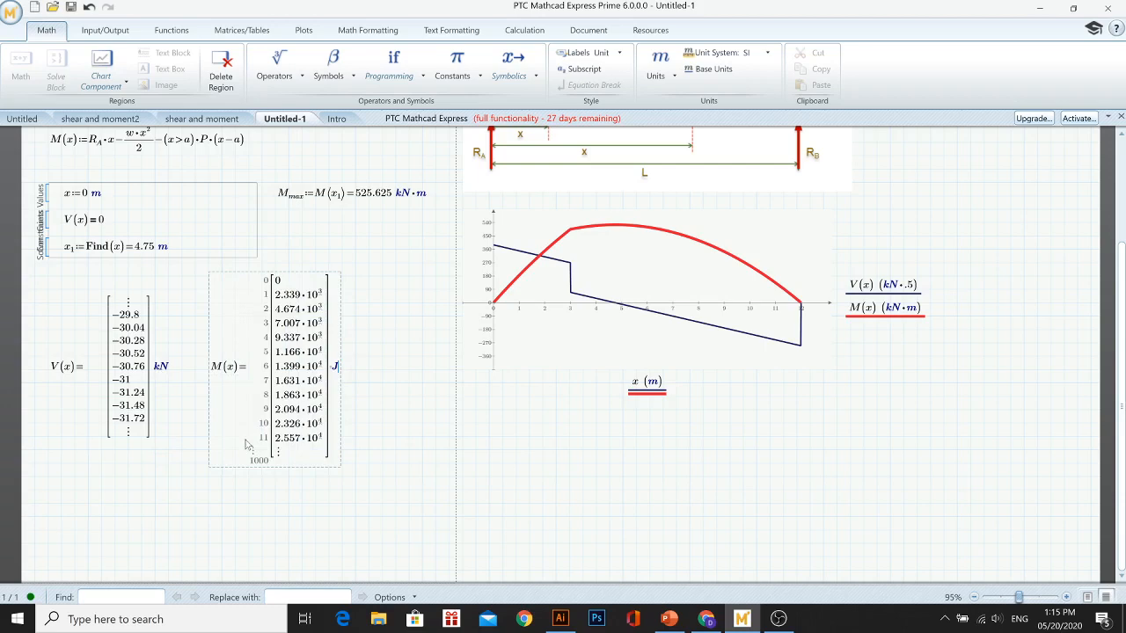
pyautogui.write('kN*m')
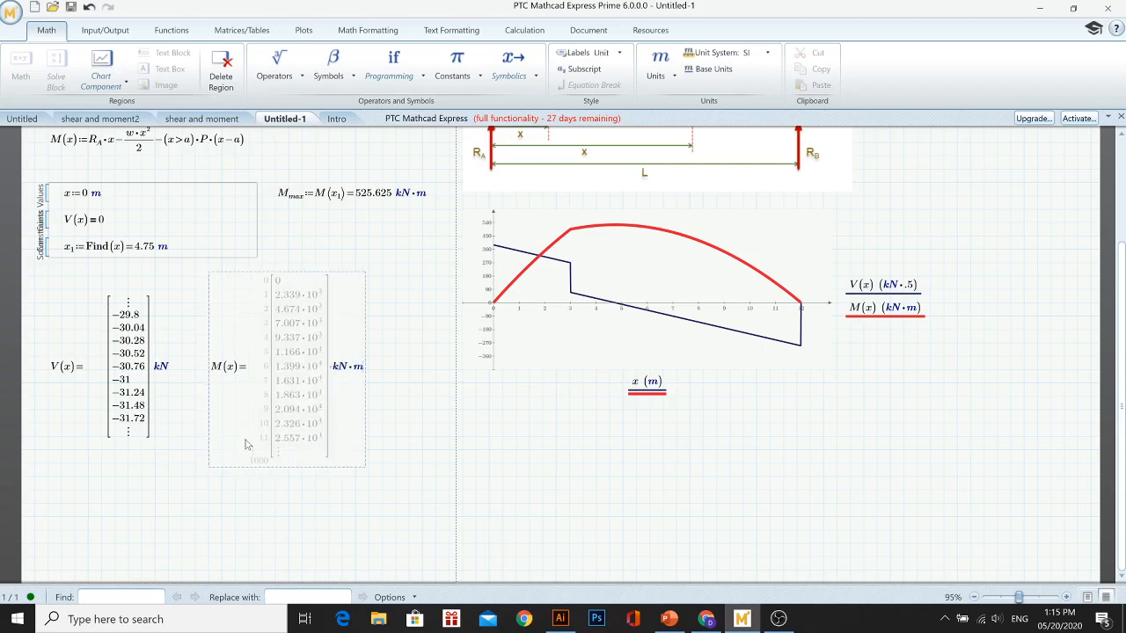
pyautogui.click(369, 490)
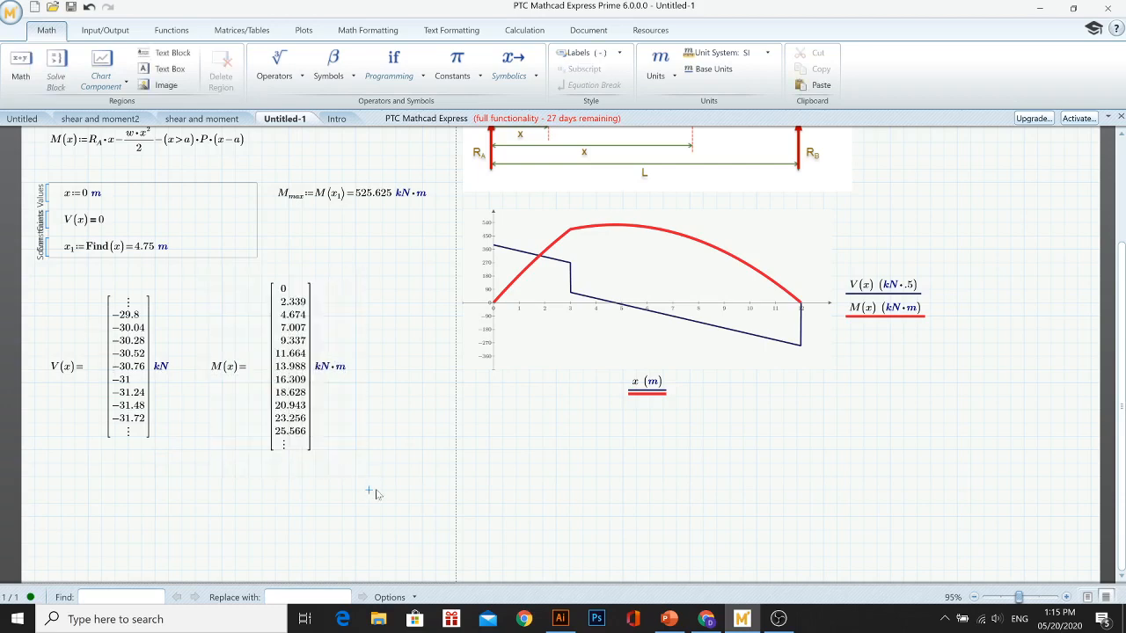
# Enlarge the M(x) table to show 15 rows and shift its visible range to rows 380 to 394 with the matrix navigator
pyautogui.moveTo(287, 450)
pyautogui.mouseDown()
pyautogui.moveTo(288, 495)
pyautogui.moveTo(290, 459)
pyautogui.mouseUp()
pyautogui.click(290, 460)
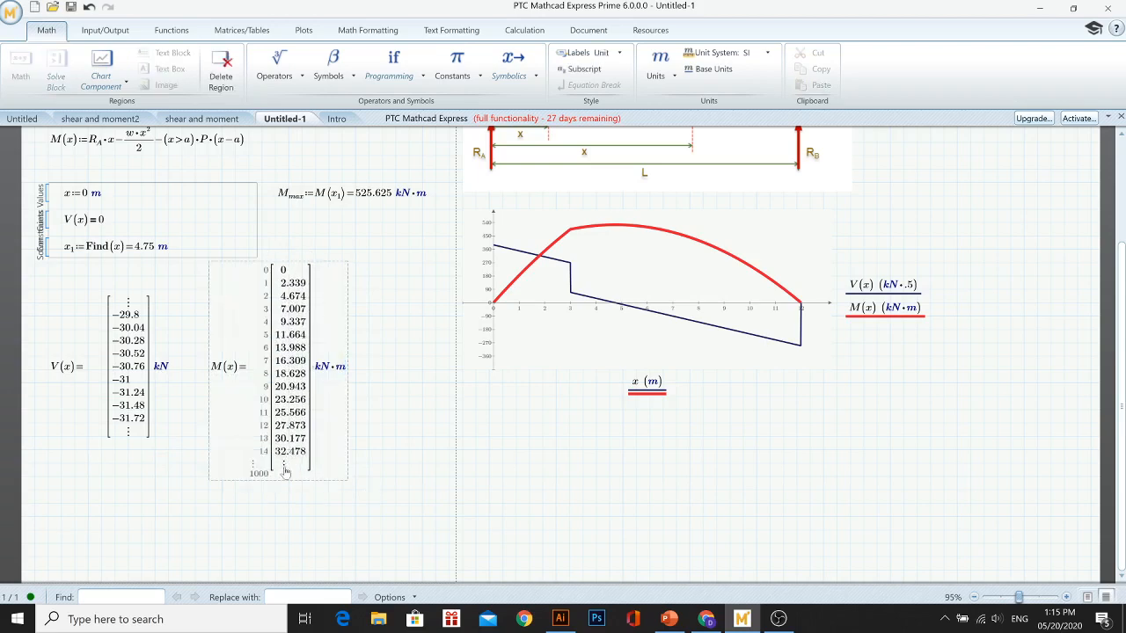
pyautogui.click(286, 472)
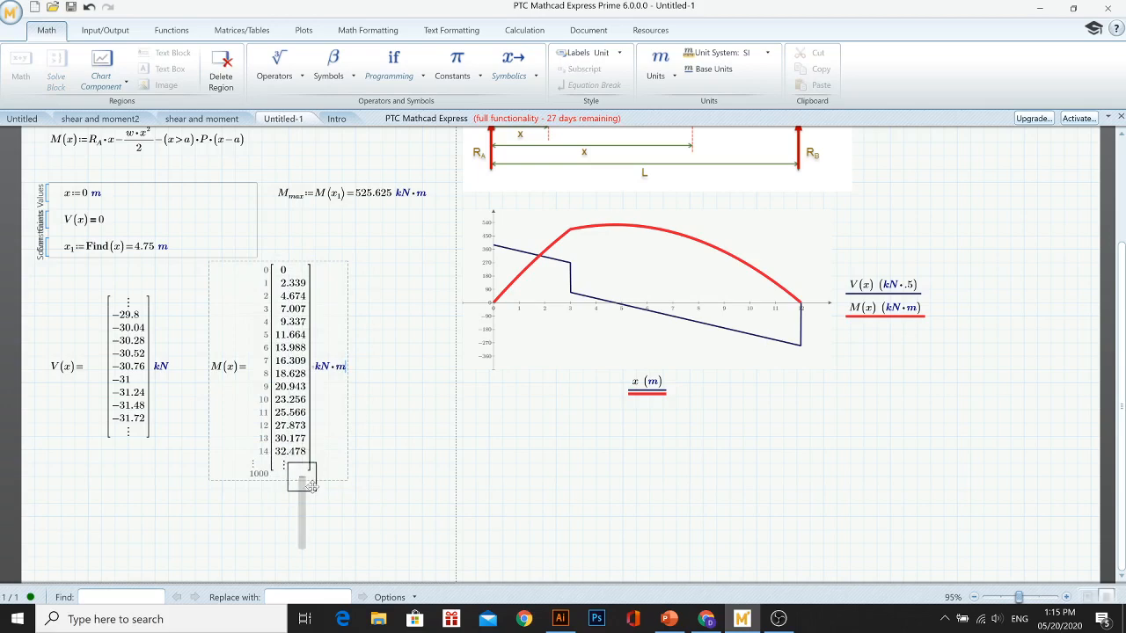
pyautogui.moveTo(311, 486); pyautogui.dragTo(322, 514)
pyautogui.click(370, 484)
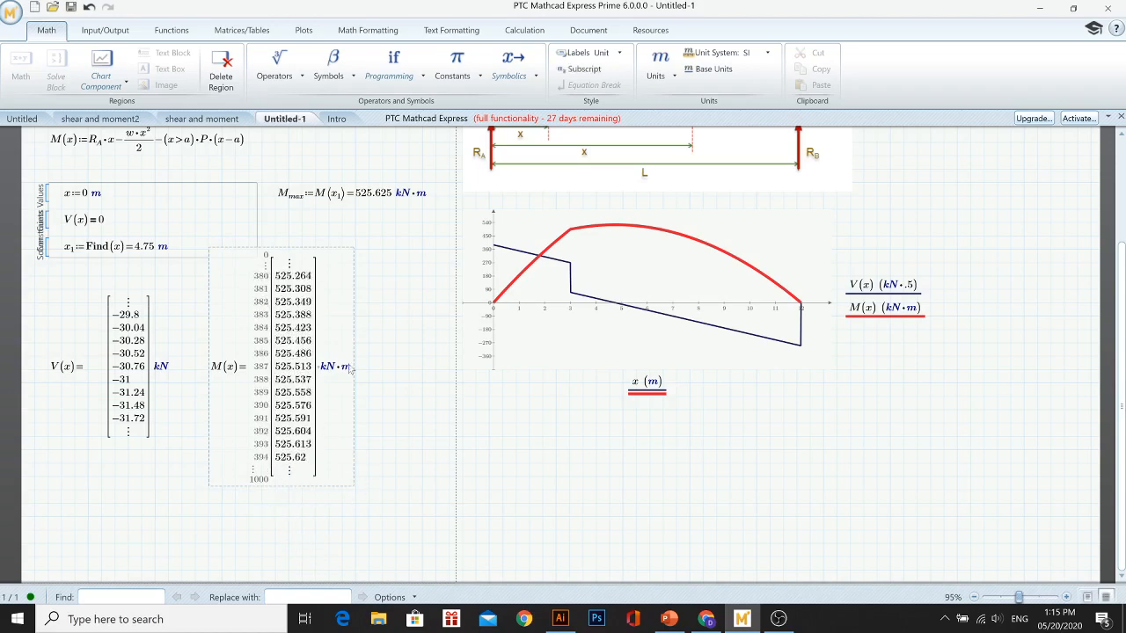
pyautogui.click(382, 236)
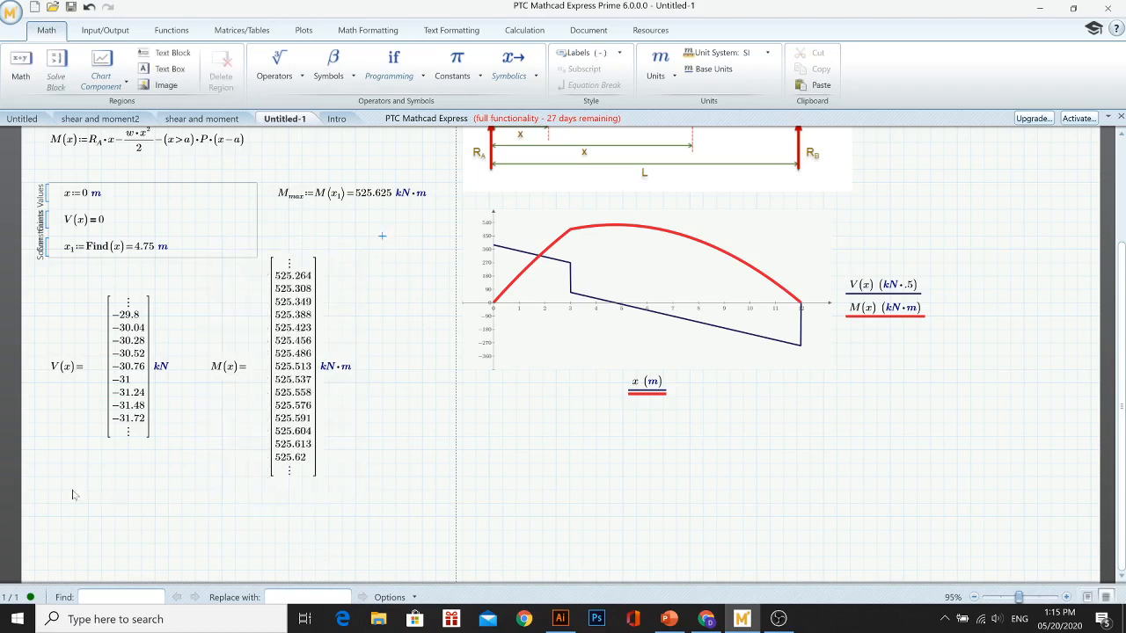
# Evaluate the moment M(6.325 m) below the V(x) table and display the result in kN·m
pyautogui.write('M')
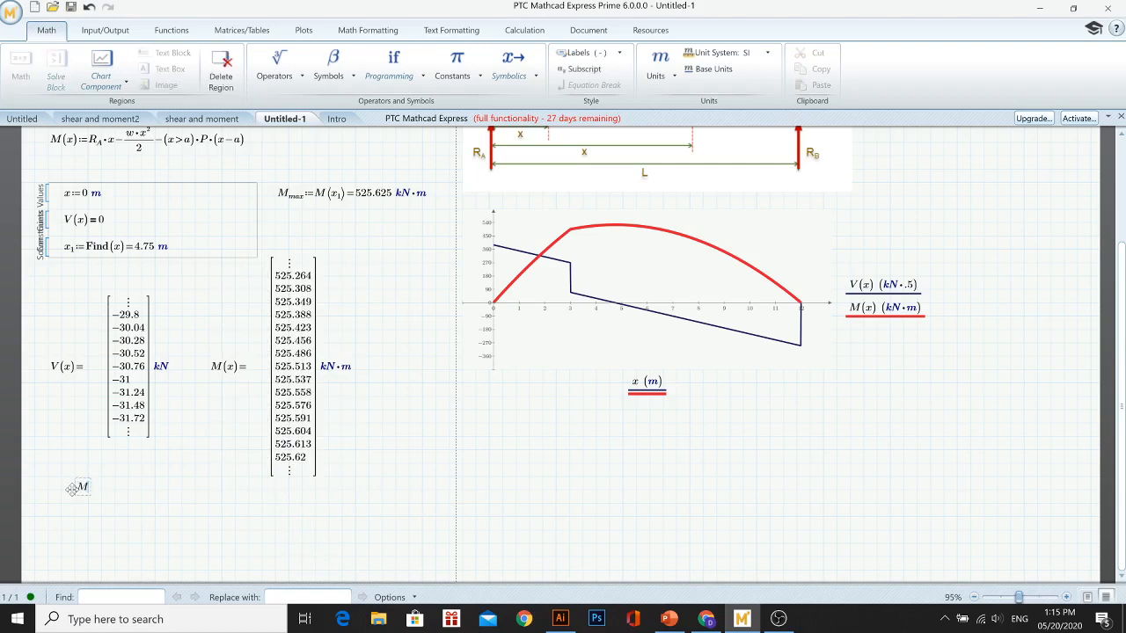
pyautogui.write('(')
pyautogui.write('6.325')
pyautogui.write('*m')
pyautogui.write('=(5.008·10⁵)·J')
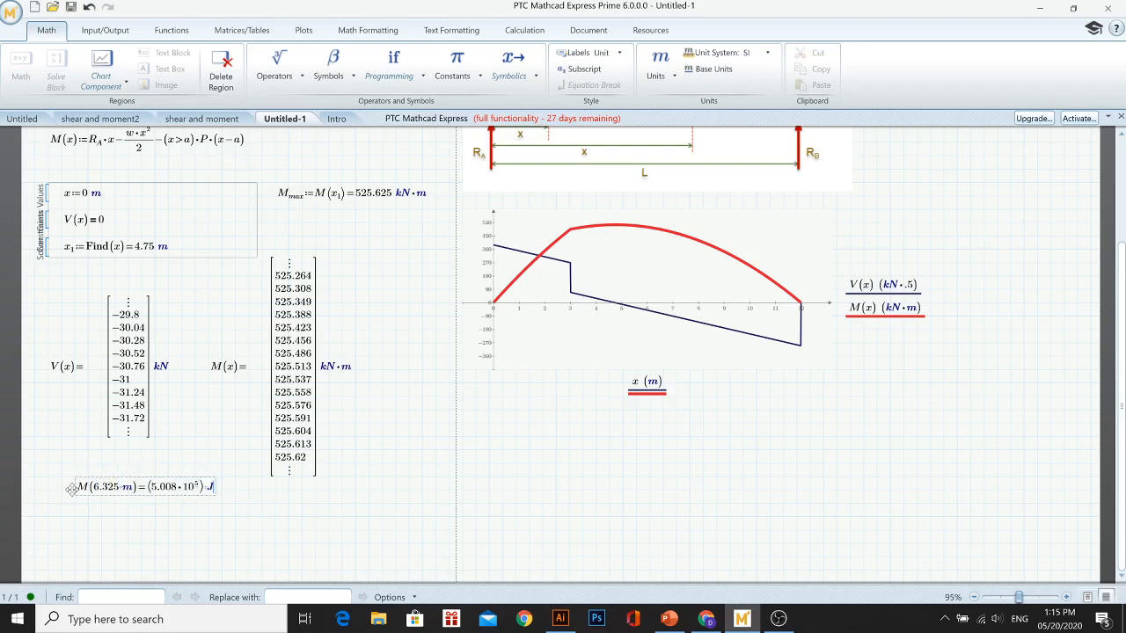
pyautogui.write('kN*m')
pyautogui.click(333, 509)
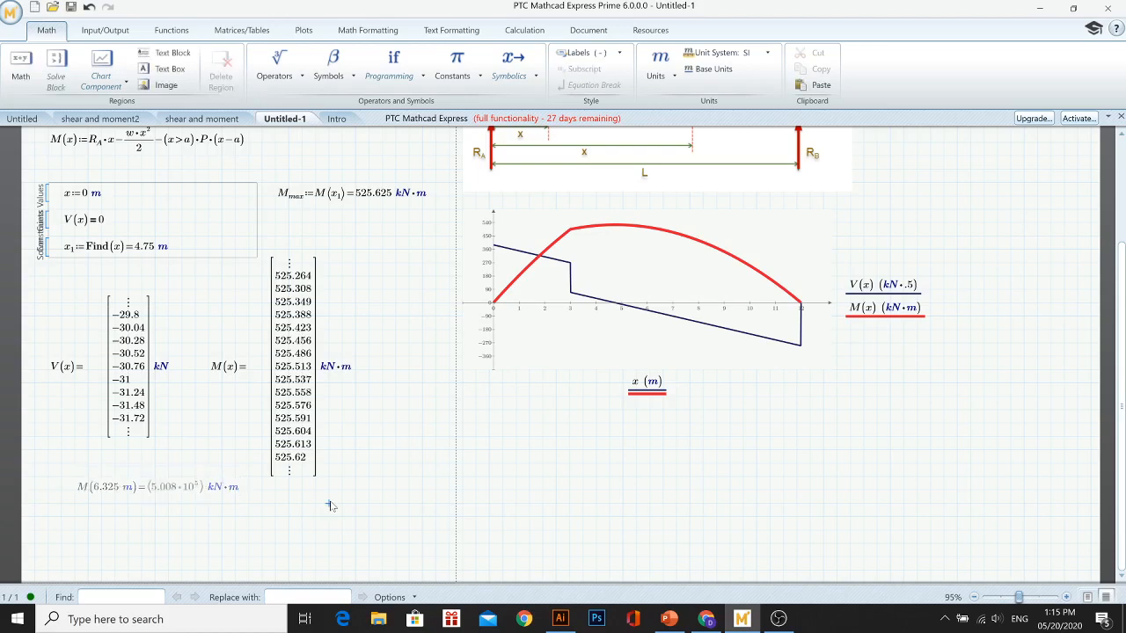
# Review the shear and moment equations, the solve block, the tables and the diagrams on the worksheet
pyautogui.scroll(3, 75, 234)
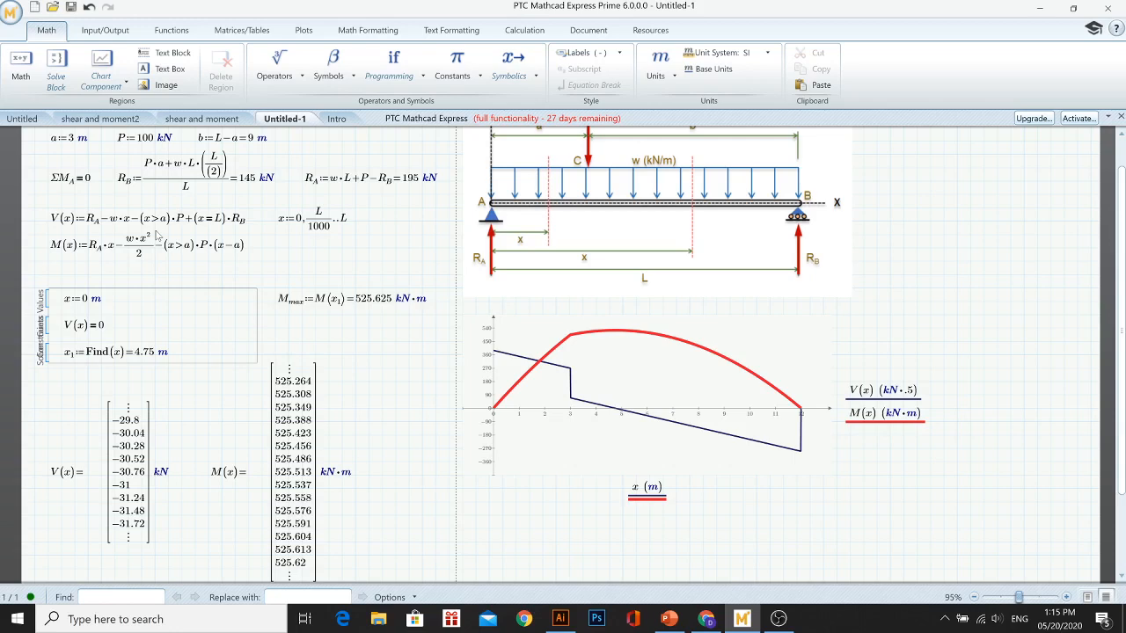
pyautogui.scroll(-3, 283, 352)
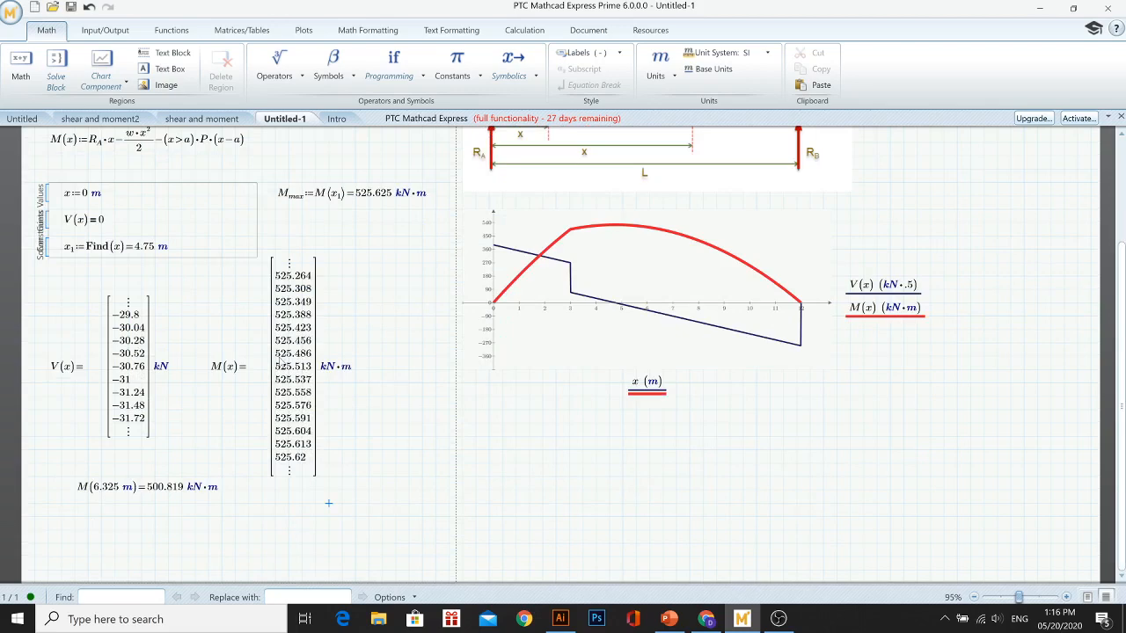
pyautogui.scroll(1, 278, 355)
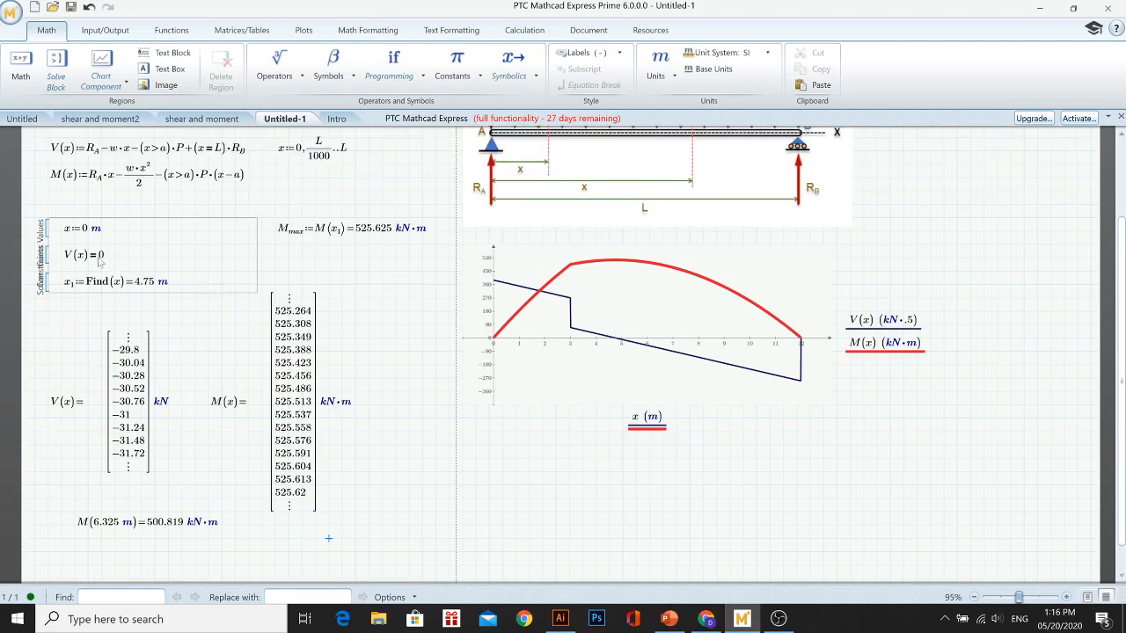
pyautogui.click(122, 222)
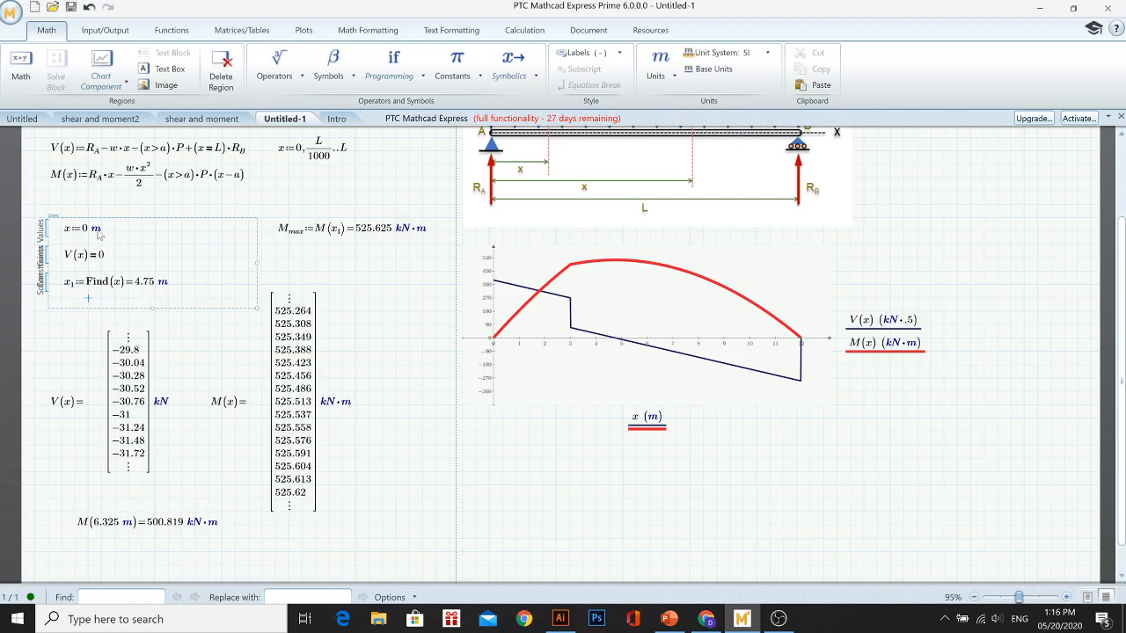
pyautogui.click(357, 271)
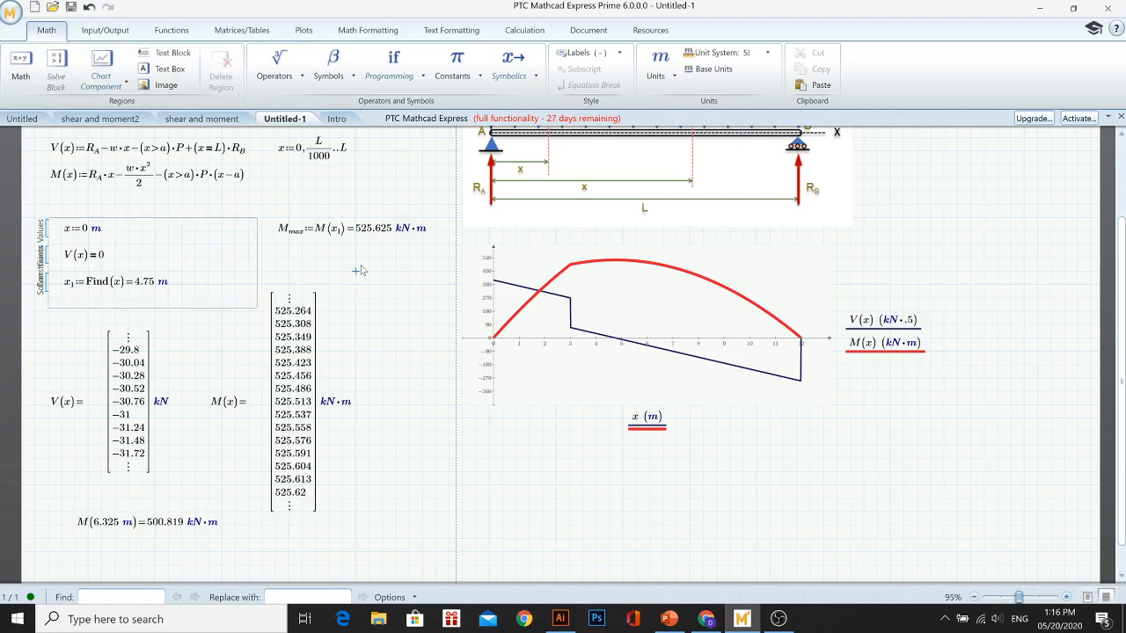
pyautogui.scroll(3, 360, 271)
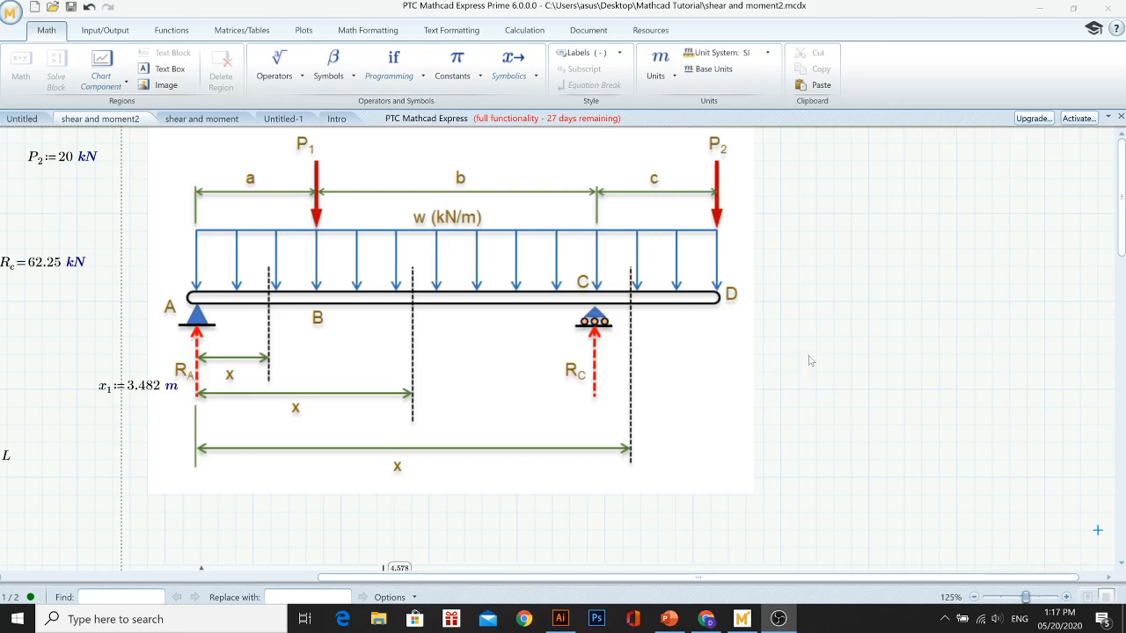
# Highlight the V(x), M(x), δ(x) and θ(x) curves one by one in the shear and moment2 plot, and switch to the Intro worksheet
pyautogui.scroll(-7, 809, 361)
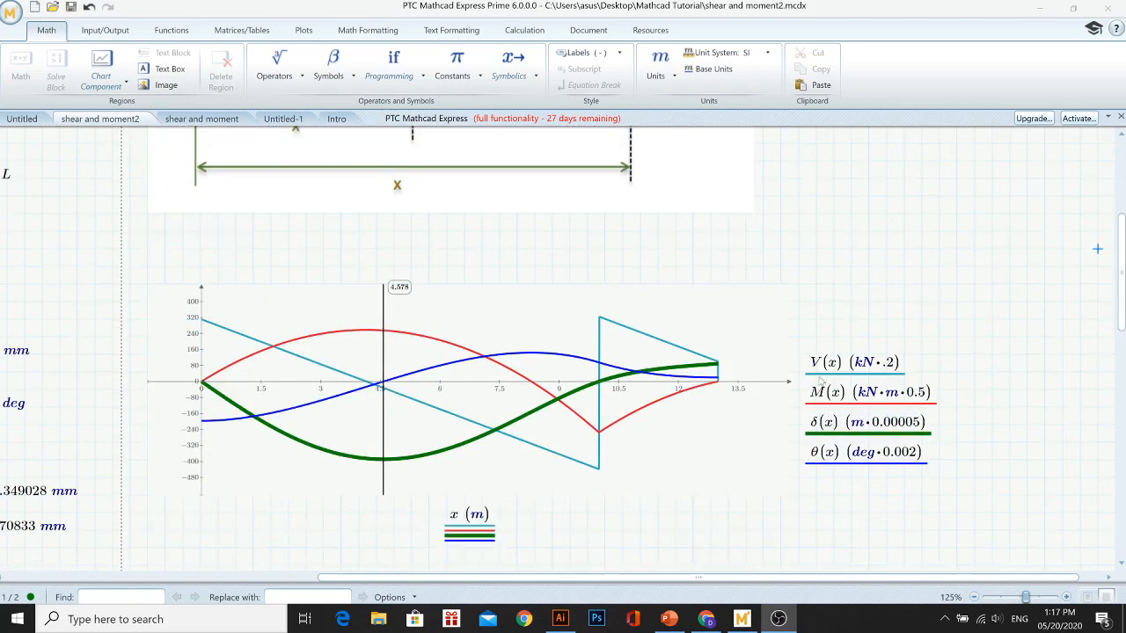
pyautogui.click(823, 372)
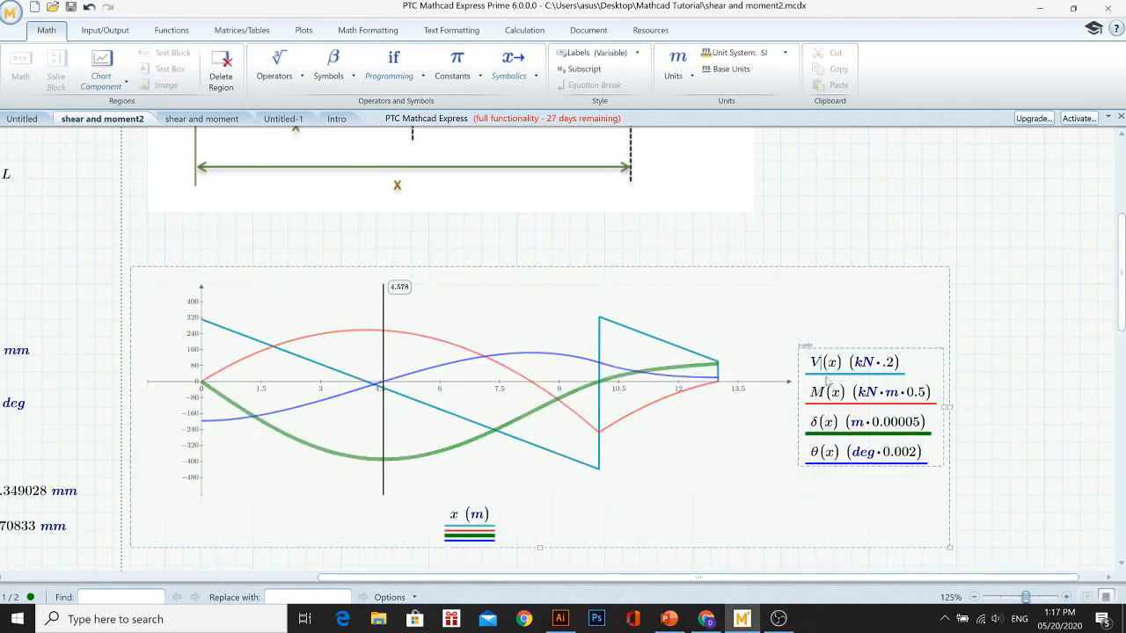
pyautogui.click(842, 393)
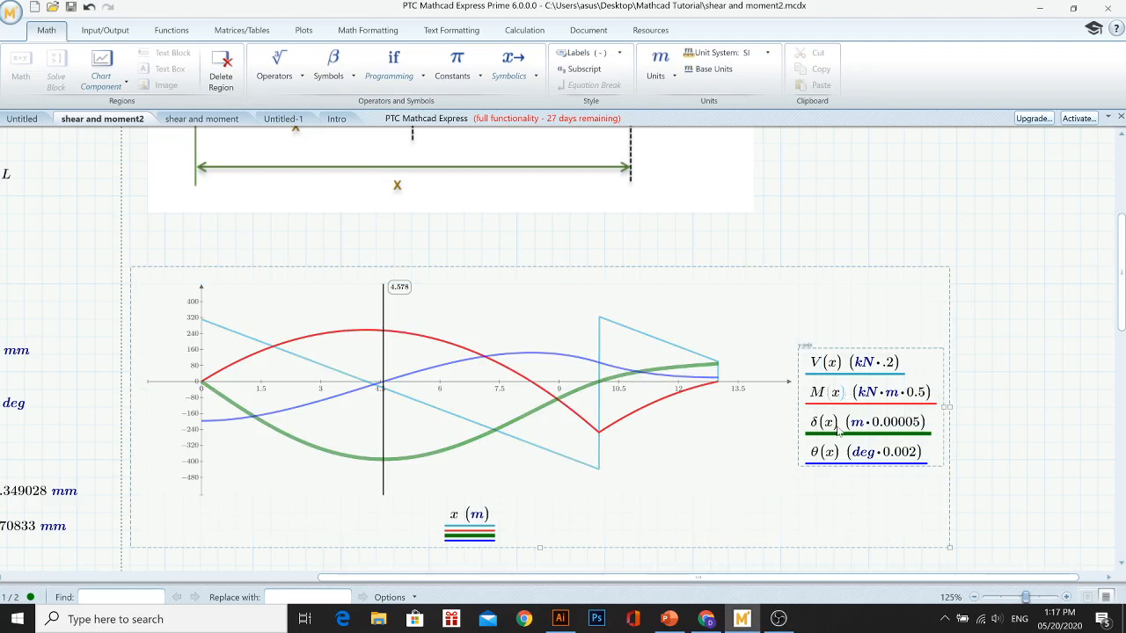
pyautogui.click(838, 429)
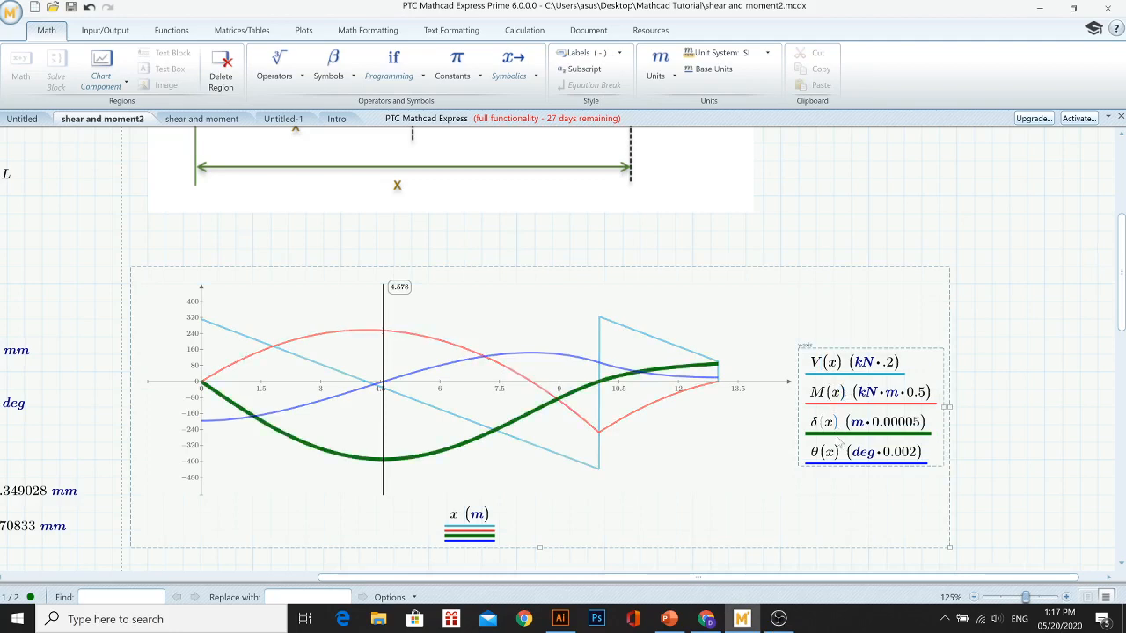
pyautogui.click(846, 455)
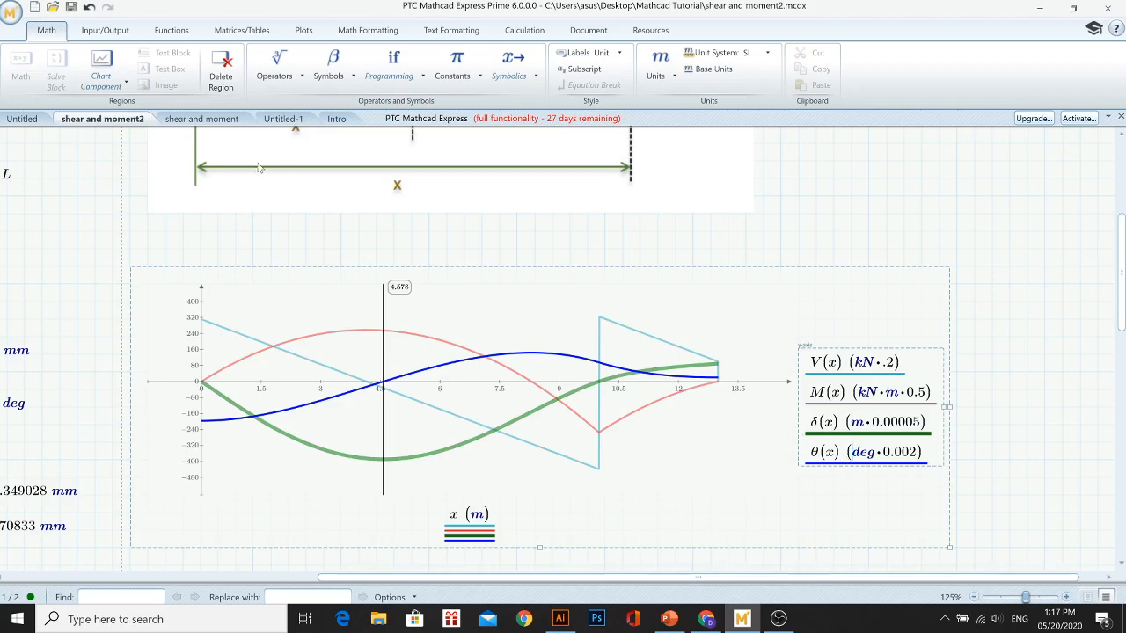
pyautogui.click(340, 120)
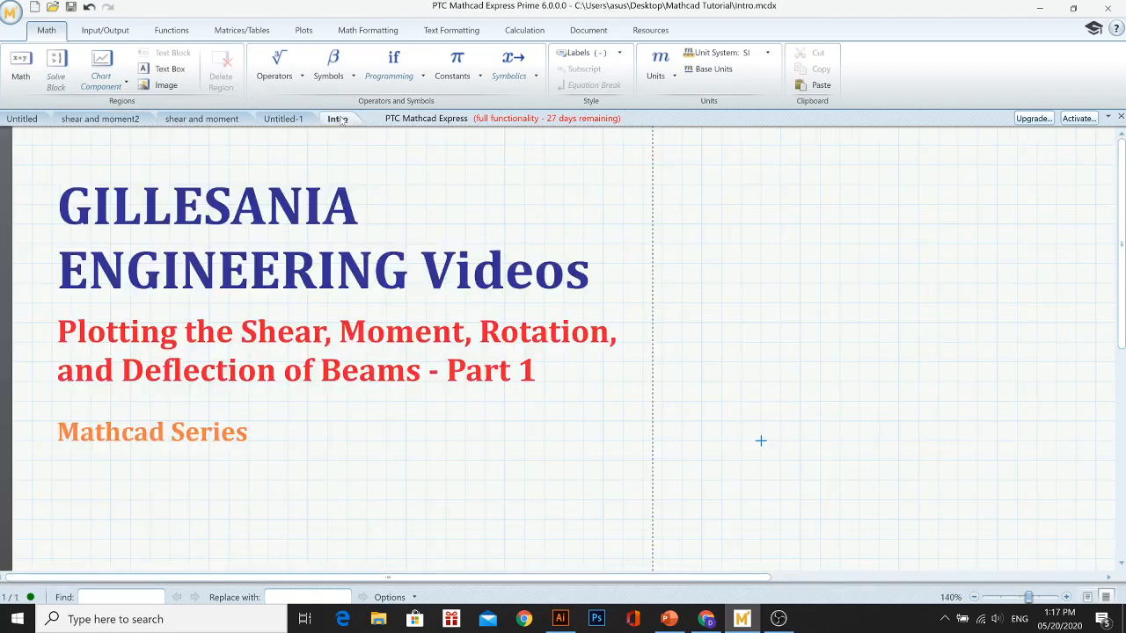